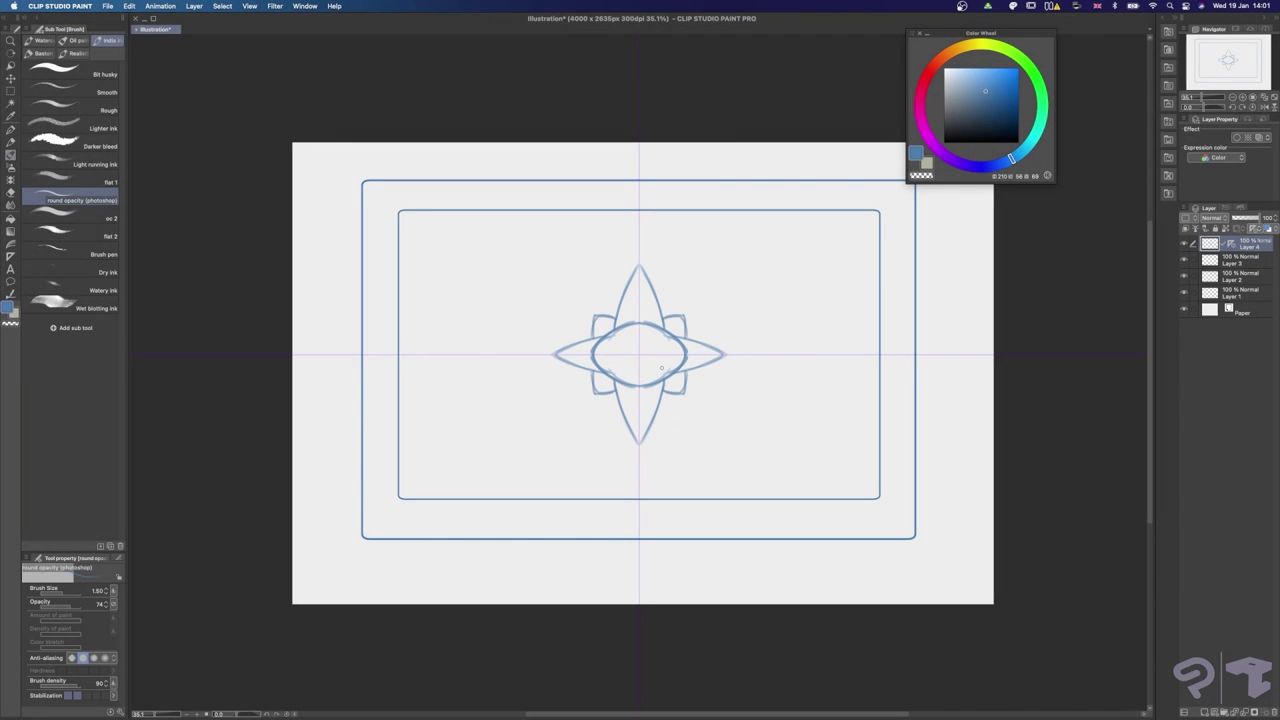
Sketch mirrored scroll curves with curled ends above and below the central flower ornament, using a larger brush for the long curves
{"action": "left_click_drag", "start_coordinate": [638, 480], "coordinate": [598, 457]}
{"action": "mouse_move", "coordinate": [600, 460]}
{"action": "left_mouse_down"}
{"action": "mouse_move", "coordinate": [556, 442]}
{"action": "mouse_move", "coordinate": [441, 472]}
{"action": "left_mouse_up"}
{"action": "key", "text": "super+z"}
{"action": "key", "text": "]"}
{"action": "left_click_drag", "start_coordinate": [574, 446], "coordinate": [470, 453]}
{"action": "left_click_drag", "start_coordinate": [848, 245], "coordinate": [838, 236]}
{"action": "left_click_drag", "start_coordinate": [857, 236], "coordinate": [796, 264]}
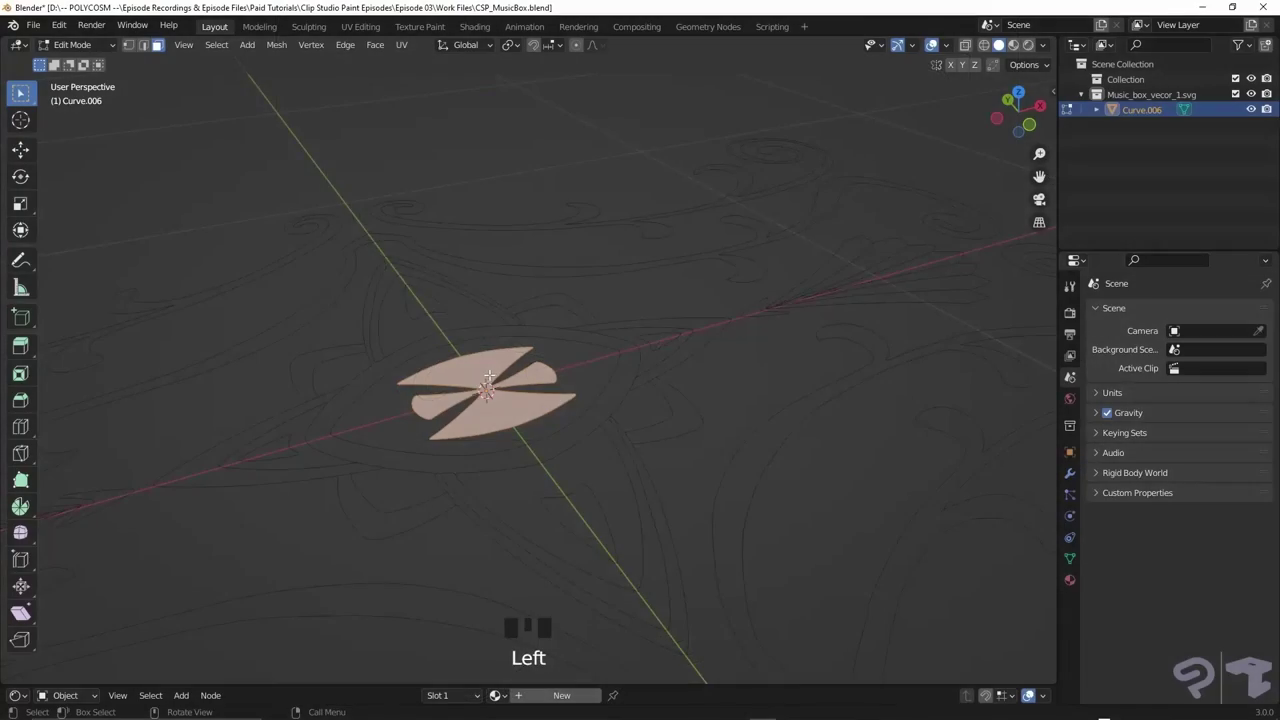
In Blender, extrude the selected petal-shaped faces at the centre of the imported ornament by about 0.009 m
{"action": "middle_click_drag", "start_coordinate": [512, 372], "coordinate": [560, 354]}
{"action": "key", "text": "e"}
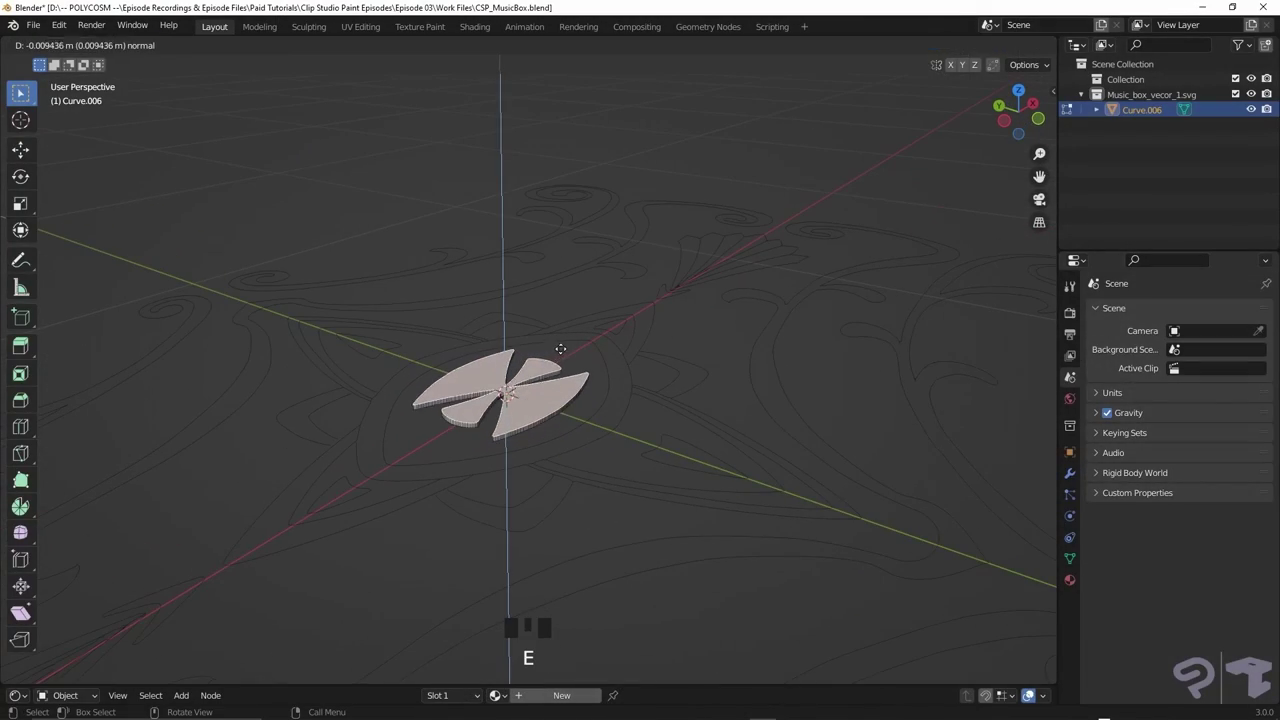
{"action": "left_click", "coordinate": [563, 343]}
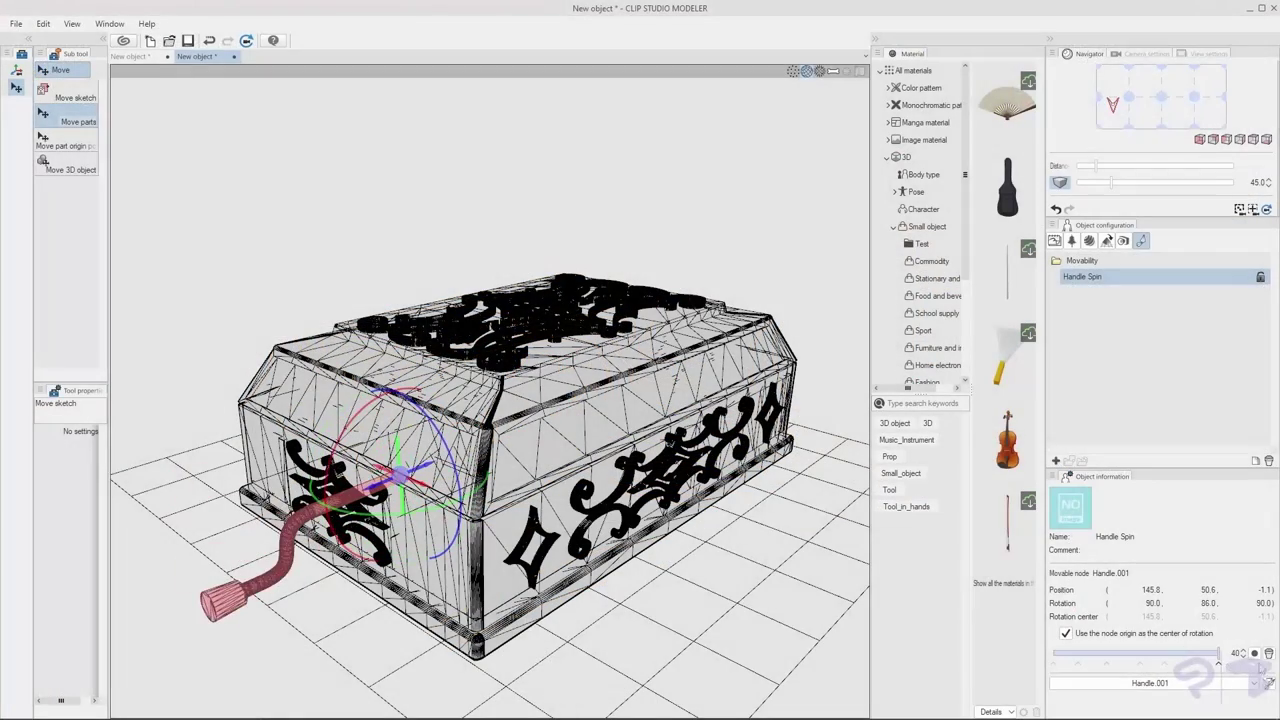
Rotate the handle with the Handle Spin setting in Clip Studio Modeler and lower the music box's Lid Open/Close value in Clip Studio Paint
{"action": "left_click_drag", "start_coordinate": [1125, 652], "coordinate": [1257, 642]}
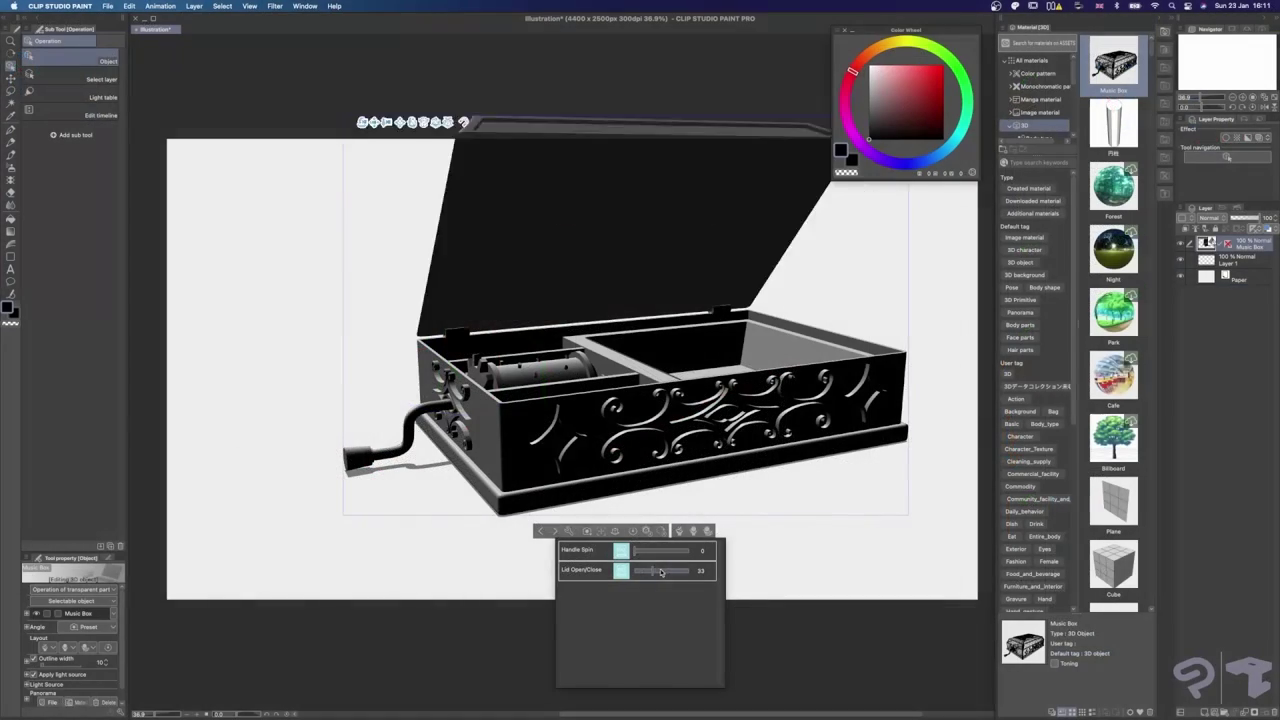
{"action": "left_click_drag", "start_coordinate": [660, 571], "coordinate": [620, 573]}
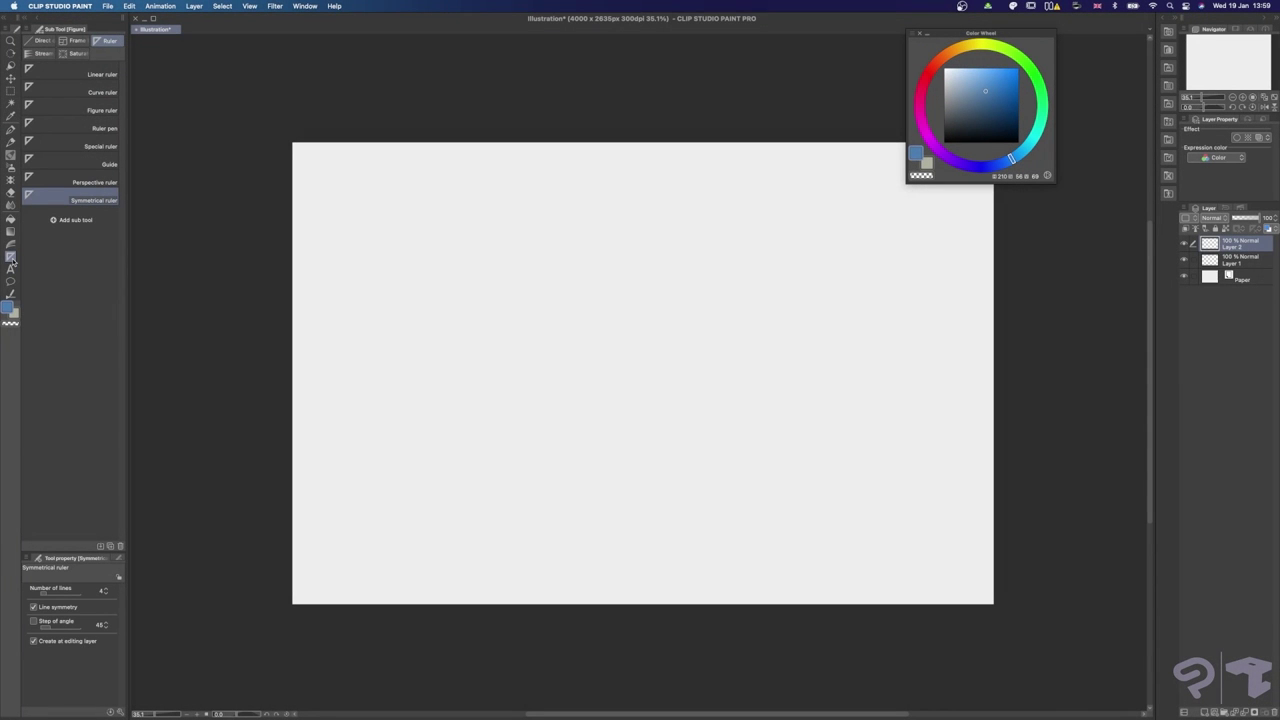
Draw a large rounded rectangle outline for the box lid with brush size 1.00, filling most of the canvas
{"action": "left_click", "coordinate": [42, 40]}
{"action": "left_click", "coordinate": [53, 158]}
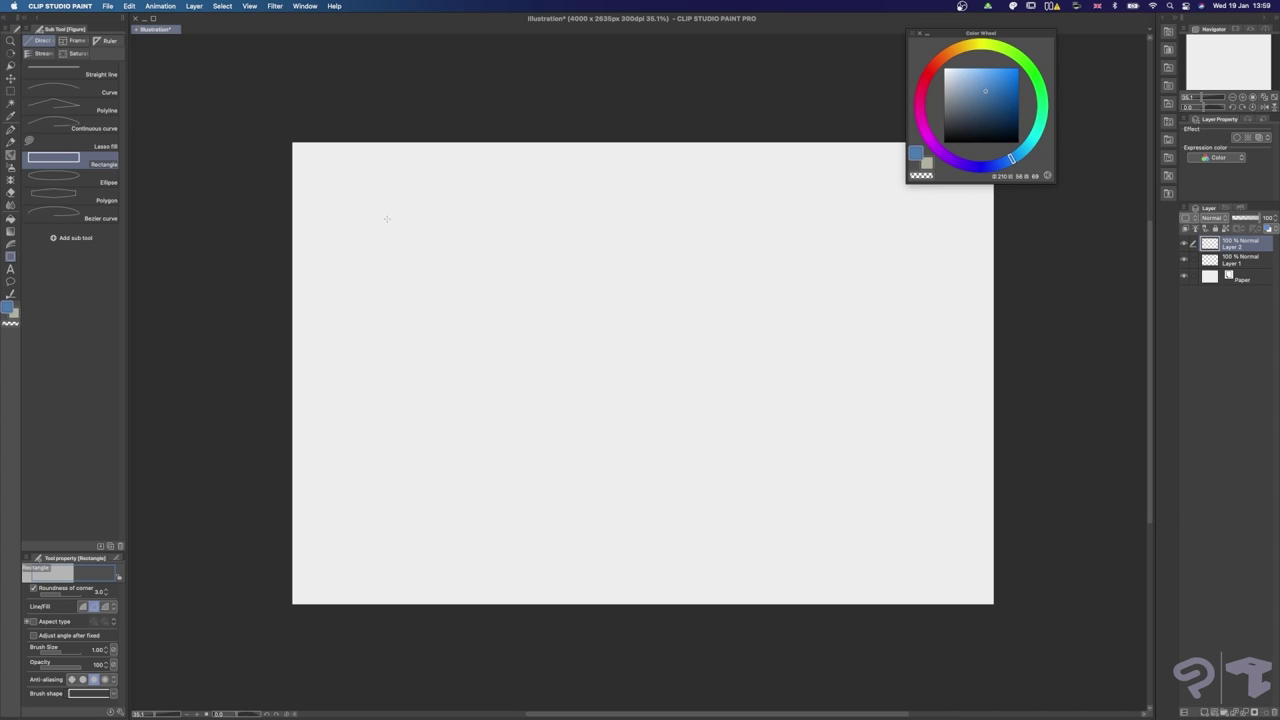
{"action": "mouse_move", "coordinate": [372, 206]}
{"action": "left_mouse_down"}
{"action": "mouse_move", "coordinate": [381, 229]}
{"action": "mouse_move", "coordinate": [601, 415]}
{"action": "mouse_move", "coordinate": [856, 489]}
{"action": "mouse_move", "coordinate": [916, 538]}
{"action": "left_mouse_up"}
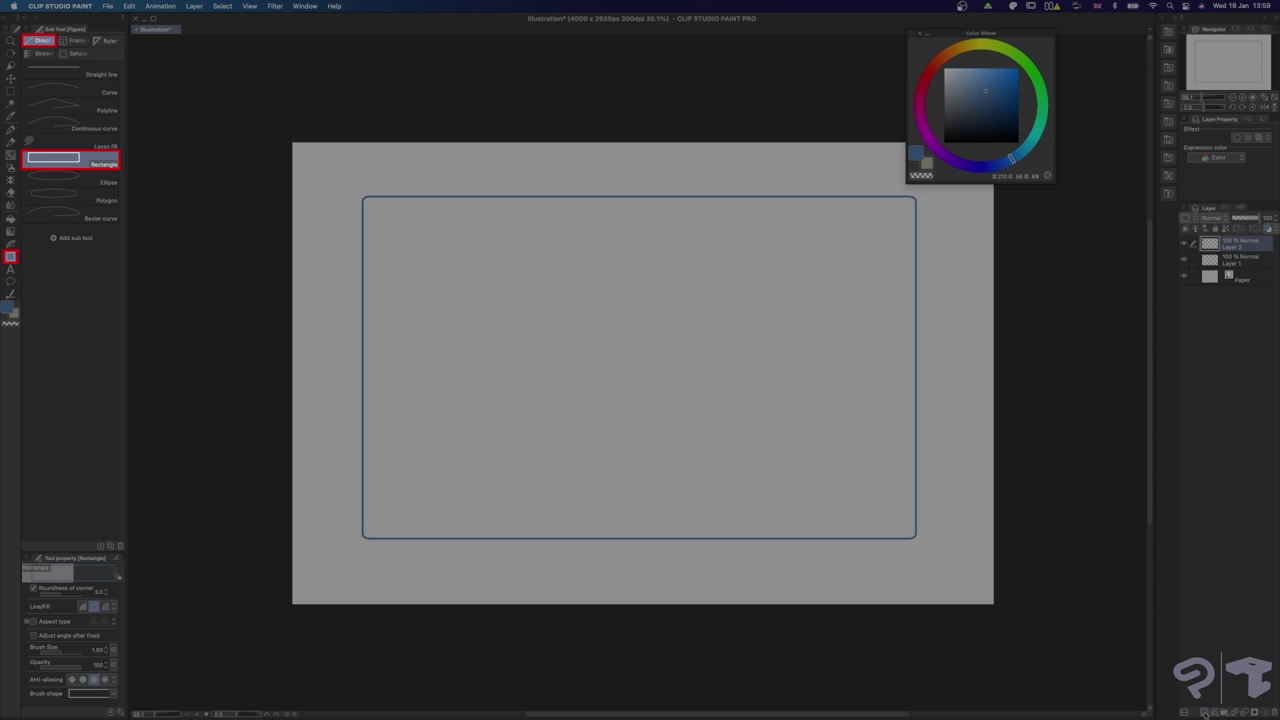
Add a new layer and draw a smaller rounded rectangle with brush size 0.80 inside the lid outline
{"action": "left_click", "coordinate": [1205, 711]}
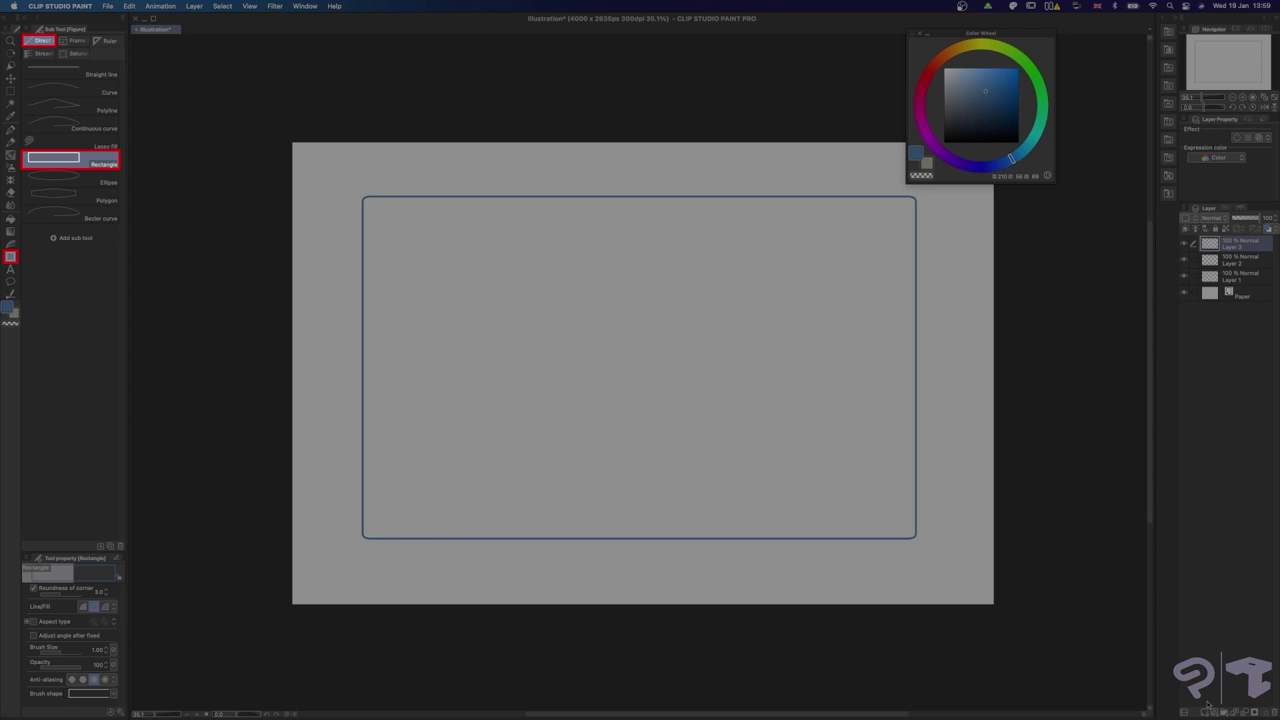
{"action": "left_click", "coordinate": [105, 654]}
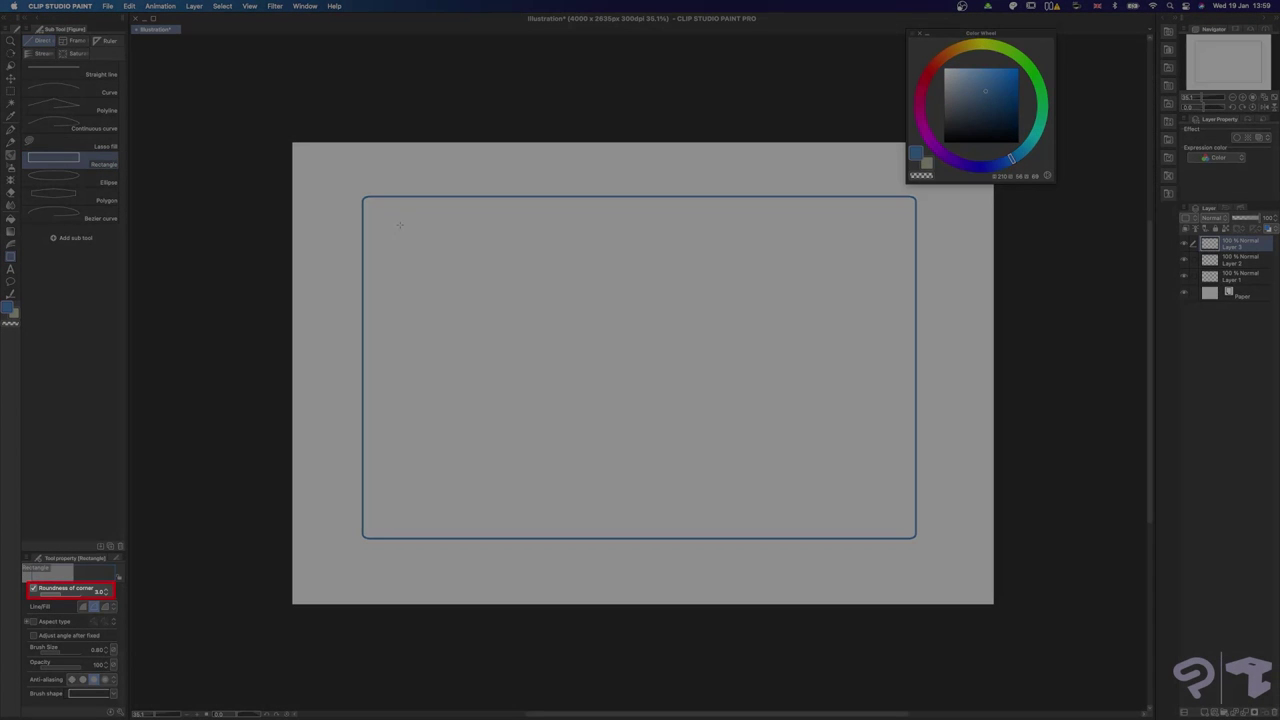
{"action": "left_click_drag", "start_coordinate": [399, 224], "coordinate": [849, 470]}
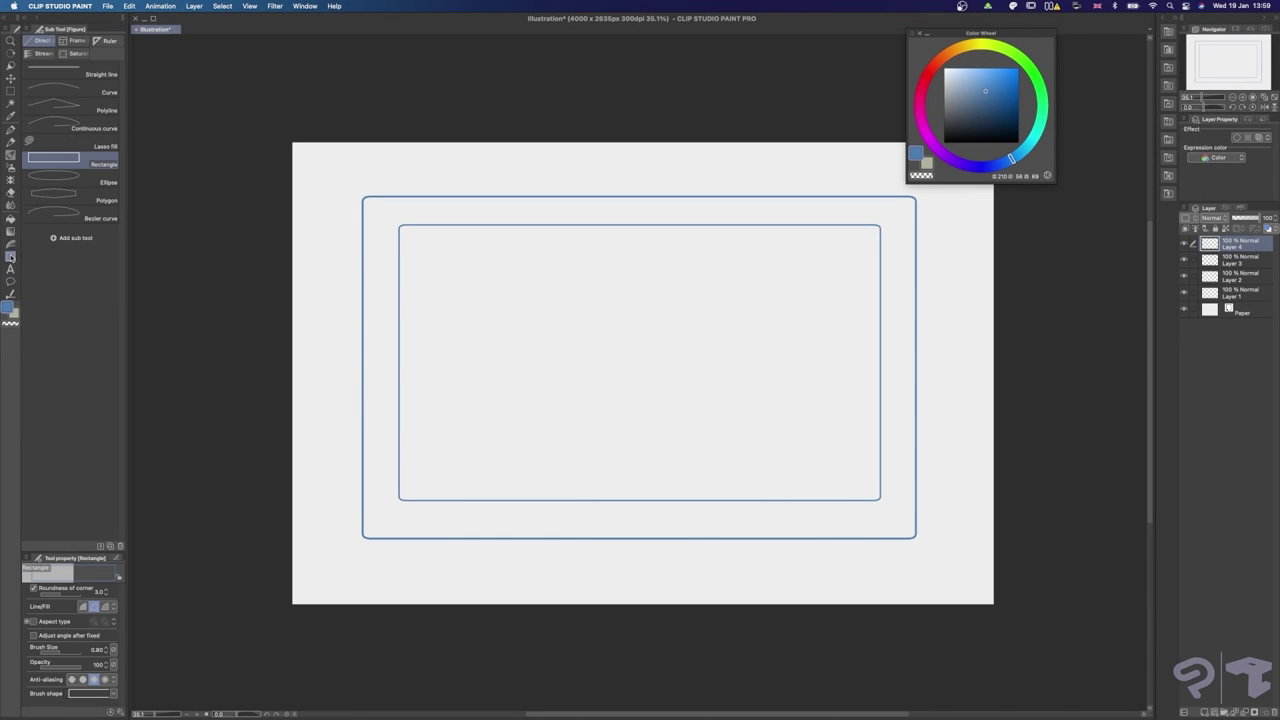
Place a symmetrical ruler with 4 lines and line symmetry at the canvas centre on the top layer
{"action": "left_click", "coordinate": [105, 40]}
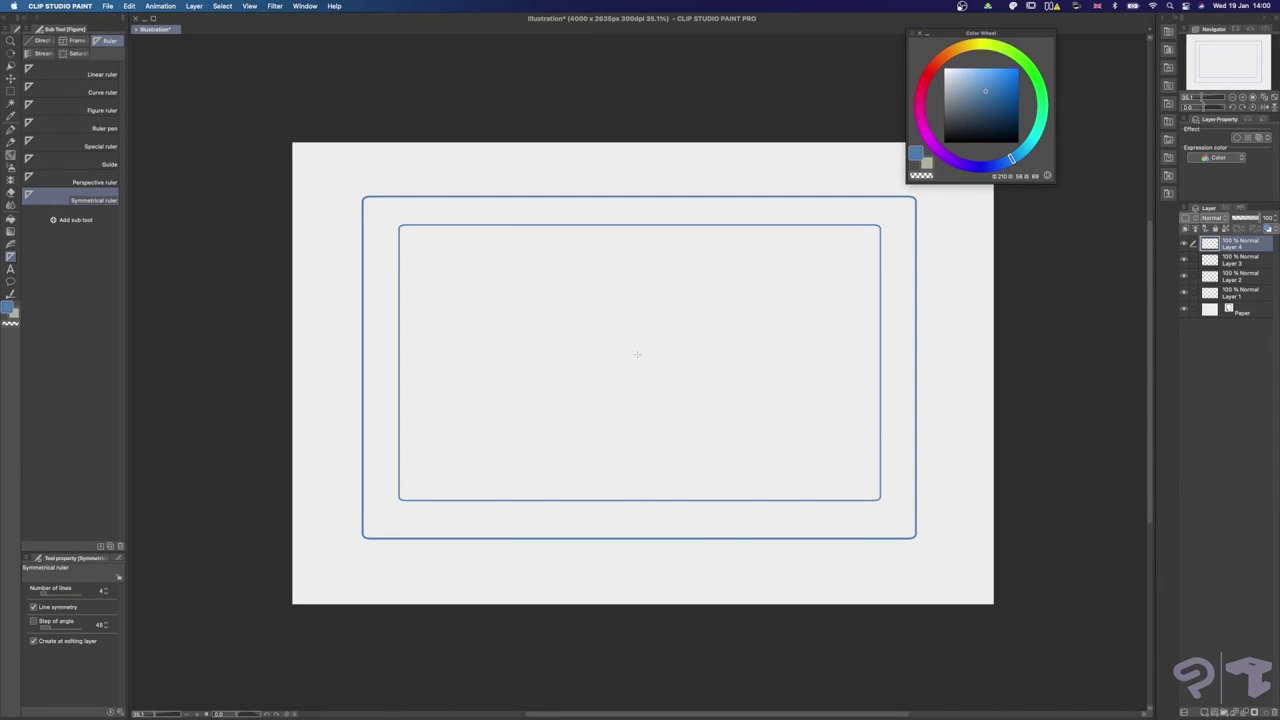
{"action": "left_click_drag", "start_coordinate": [640, 398], "coordinate": [640, 566]}
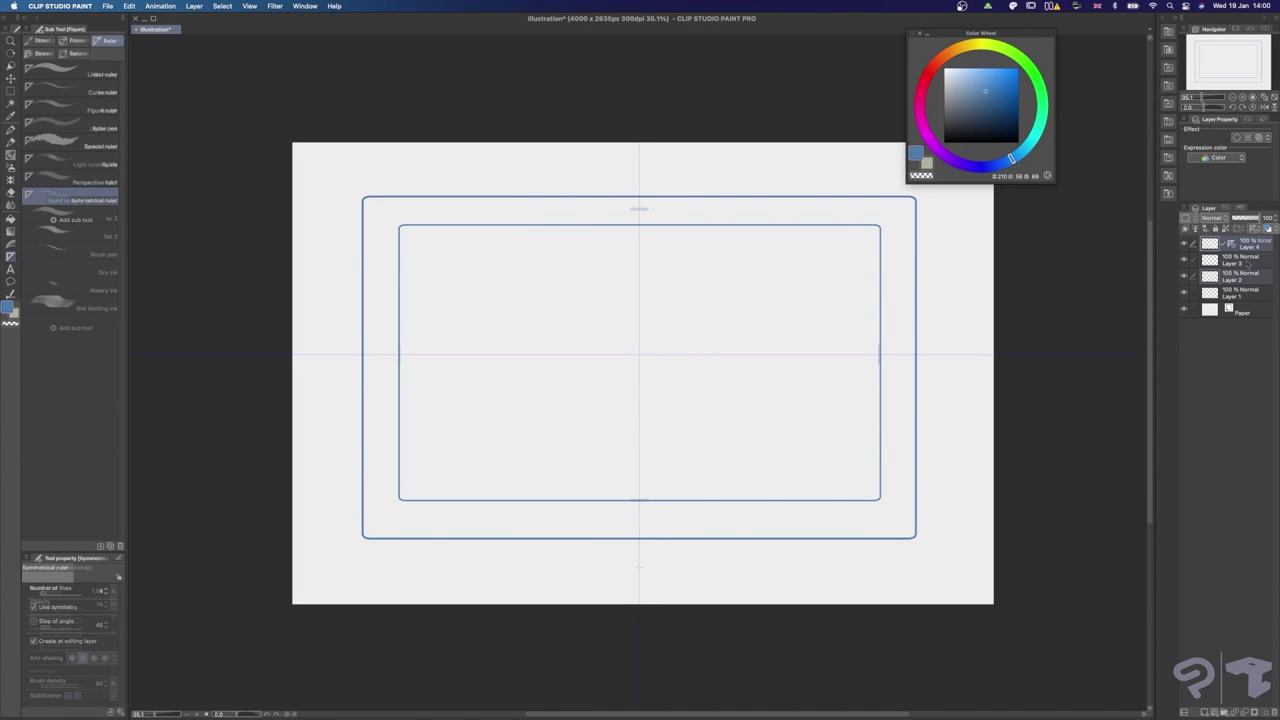
Stretch both rectangles upward together so that they are centred on the symmetry axes
{"action": "key", "text": "super+t"}
{"action": "left_click_drag", "start_coordinate": [668, 497], "coordinate": [672, 503]}
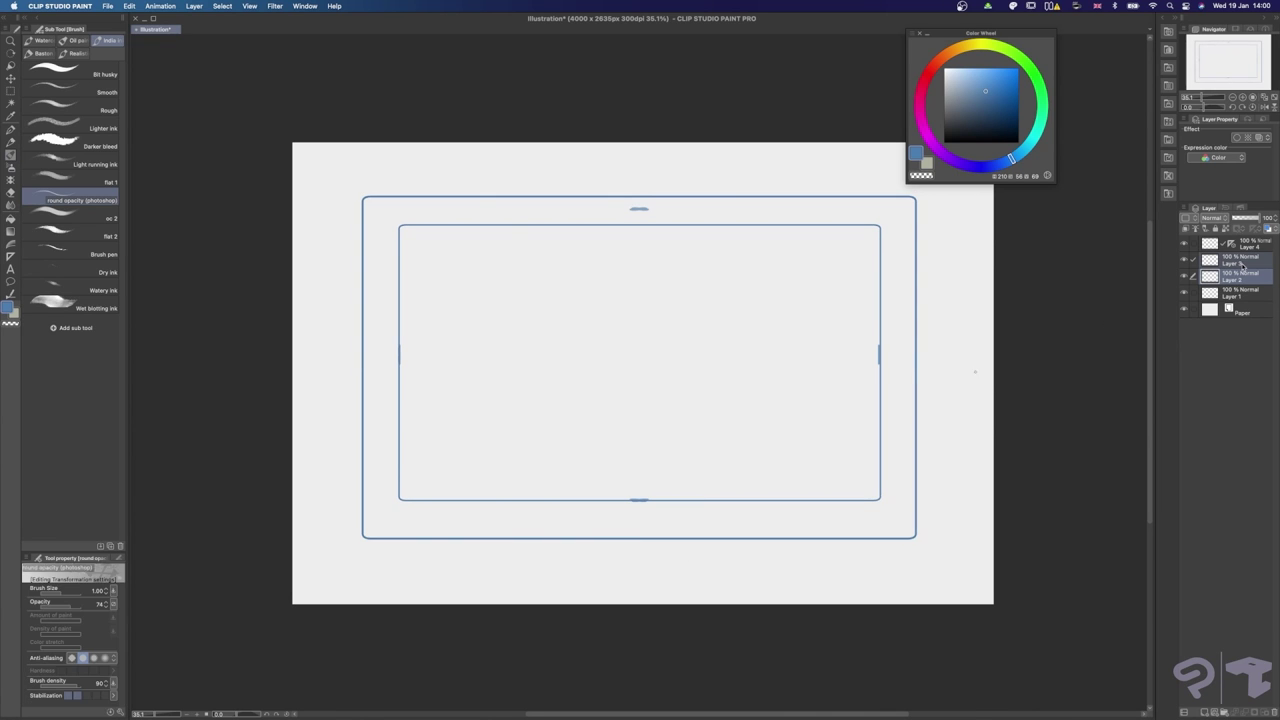
{"action": "left_click_drag", "start_coordinate": [639, 198], "coordinate": [643, 175]}
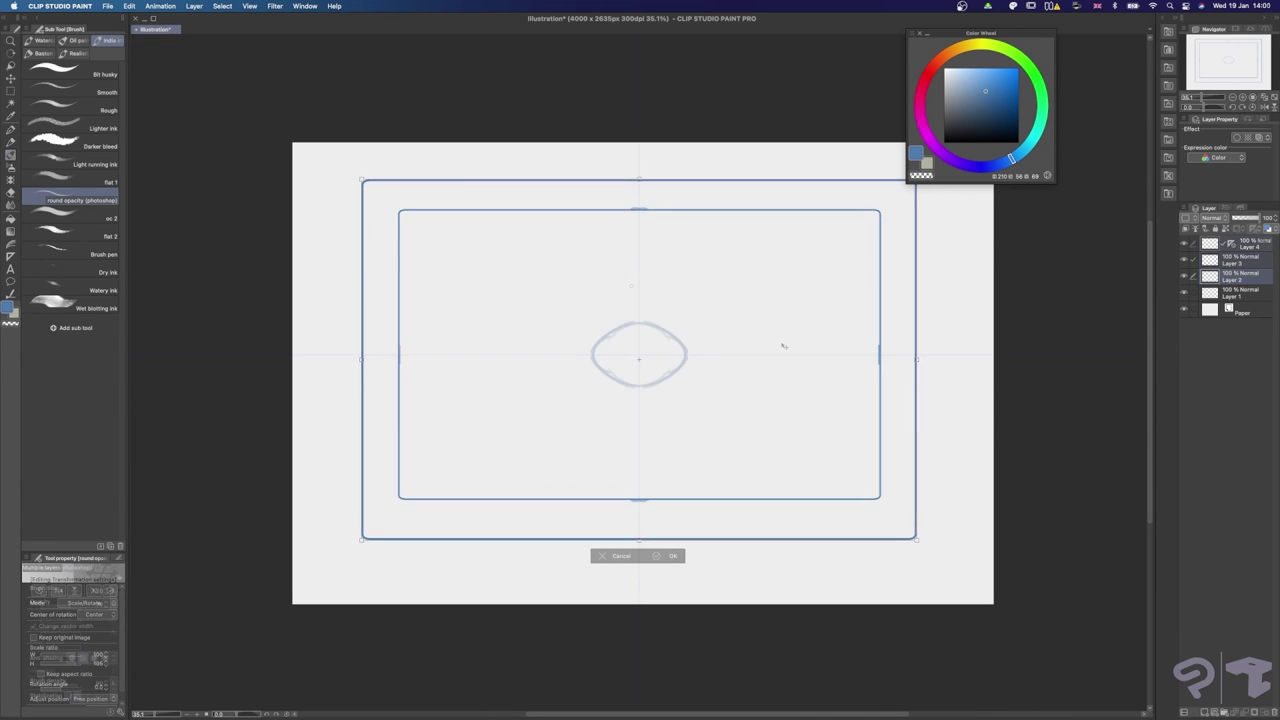
Sketch a mirrored flower around the central oval, with four long pointed petals and small rounded petals between them
{"action": "mouse_move", "coordinate": [640, 266]}
{"action": "left_mouse_down"}
{"action": "mouse_move", "coordinate": [662, 340]}
{"action": "mouse_move", "coordinate": [682, 338]}
{"action": "mouse_move", "coordinate": [684, 370]}
{"action": "left_mouse_up"}
{"action": "left_click_drag", "start_coordinate": [594, 338], "coordinate": [597, 316]}
{"action": "left_click_drag", "start_coordinate": [614, 319], "coordinate": [598, 316]}
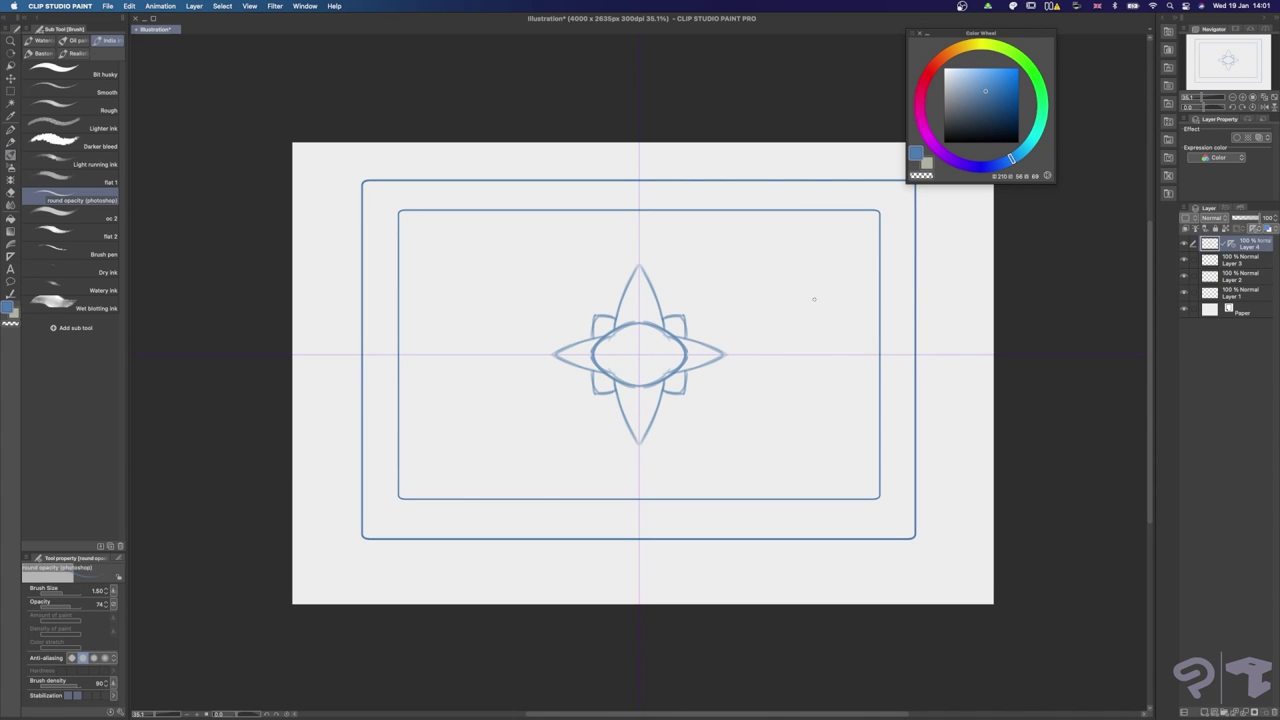
Sketch mirrored scroll curves above and below the flower, and erase and redraw the arc joining them at the vertical axis
{"action": "mouse_move", "coordinate": [640, 229]}
{"action": "left_mouse_down"}
{"action": "mouse_move", "coordinate": [598, 251]}
{"action": "mouse_move", "coordinate": [472, 256]}
{"action": "left_mouse_up"}
{"action": "mouse_move", "coordinate": [484, 261]}
{"action": "left_mouse_down"}
{"action": "mouse_move", "coordinate": [441, 230]}
{"action": "mouse_move", "coordinate": [432, 239]}
{"action": "left_mouse_up"}
{"action": "key", "text": "super+z"}
{"action": "mouse_move", "coordinate": [842, 237]}
{"action": "left_mouse_down"}
{"action": "mouse_move", "coordinate": [857, 238]}
{"action": "mouse_move", "coordinate": [682, 250]}
{"action": "left_mouse_up"}
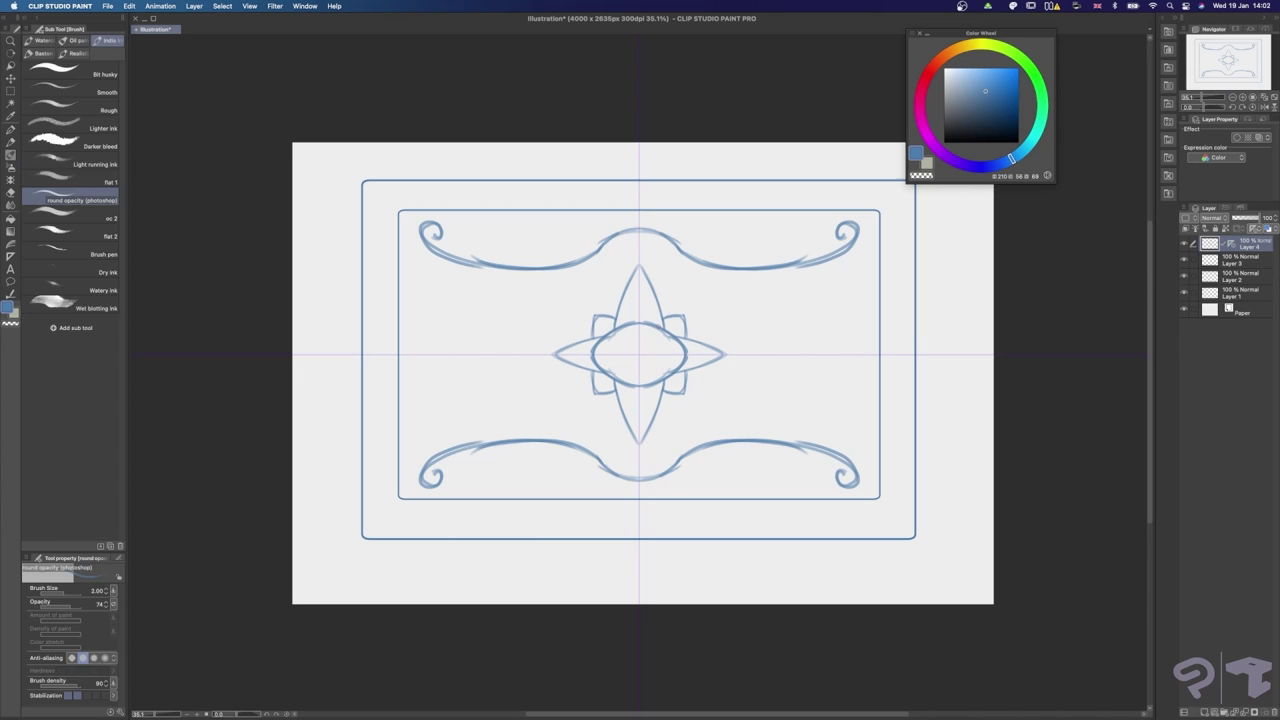
{"action": "key", "text": "e"}
{"action": "mouse_move", "coordinate": [598, 458]}
{"action": "left_mouse_down"}
{"action": "mouse_move", "coordinate": [612, 474]}
{"action": "mouse_move", "coordinate": [670, 468]}
{"action": "left_mouse_up"}
{"action": "key", "text": "b"}
{"action": "left_click_drag", "start_coordinate": [642, 481], "coordinate": [682, 462]}
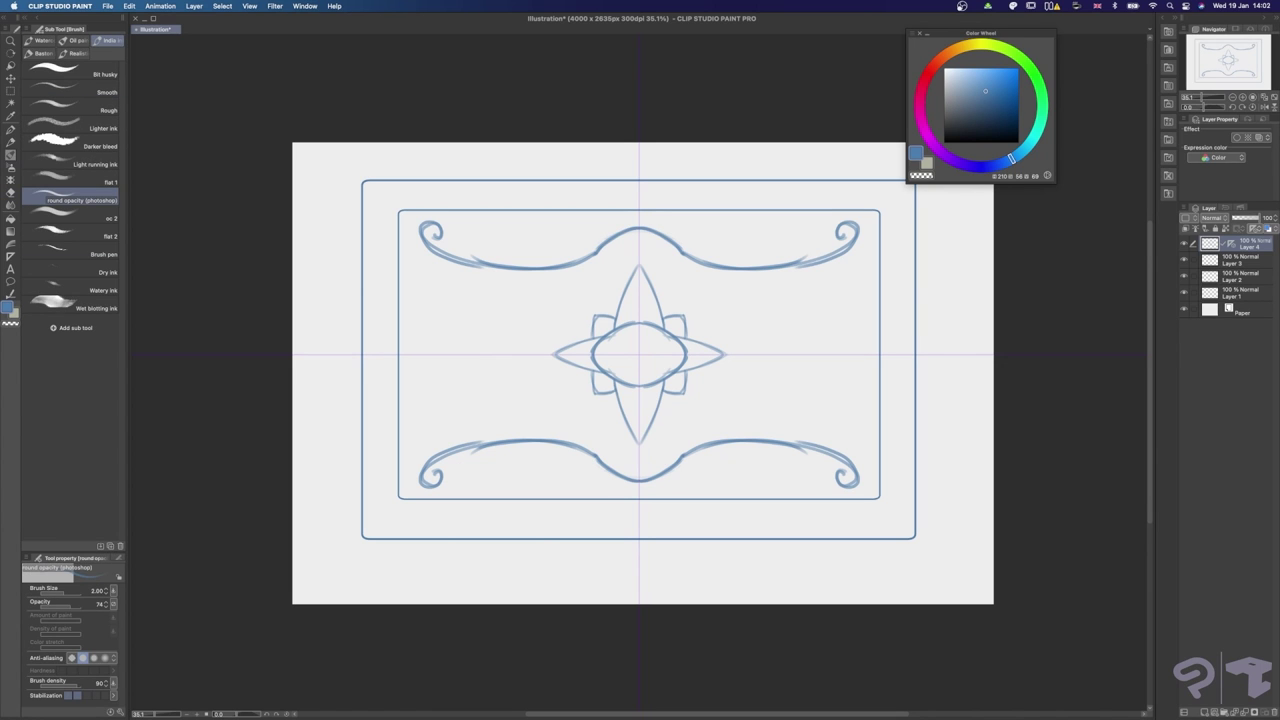
Redraw the outer scroll ends larger so they fill the inner rectangle's corners, and erase the old curve lines
{"action": "key", "text": "e"}
{"action": "mouse_move", "coordinate": [434, 233]}
{"action": "left_mouse_down"}
{"action": "mouse_move", "coordinate": [464, 258]}
{"action": "mouse_move", "coordinate": [414, 221]}
{"action": "mouse_move", "coordinate": [405, 240]}
{"action": "mouse_move", "coordinate": [445, 221]}
{"action": "mouse_move", "coordinate": [447, 237]}
{"action": "mouse_move", "coordinate": [404, 250]}
{"action": "mouse_move", "coordinate": [447, 222]}
{"action": "mouse_move", "coordinate": [447, 242]}
{"action": "left_mouse_up"}
{"action": "key", "text": "b"}
{"action": "key", "text": "["}
{"action": "key", "text": "super+z"}
{"action": "key", "text": "["}
{"action": "mouse_move", "coordinate": [420, 215]}
{"action": "left_mouse_down"}
{"action": "mouse_move", "coordinate": [406, 227]}
{"action": "mouse_move", "coordinate": [424, 260]}
{"action": "mouse_move", "coordinate": [499, 275]}
{"action": "mouse_move", "coordinate": [584, 258]}
{"action": "left_mouse_up"}
{"action": "key", "text": "]"}
{"action": "key", "text": "]"}
{"action": "key", "text": "e"}
{"action": "left_click_drag", "start_coordinate": [489, 260], "coordinate": [550, 267]}
{"action": "left_click_drag", "start_coordinate": [545, 267], "coordinate": [604, 246]}
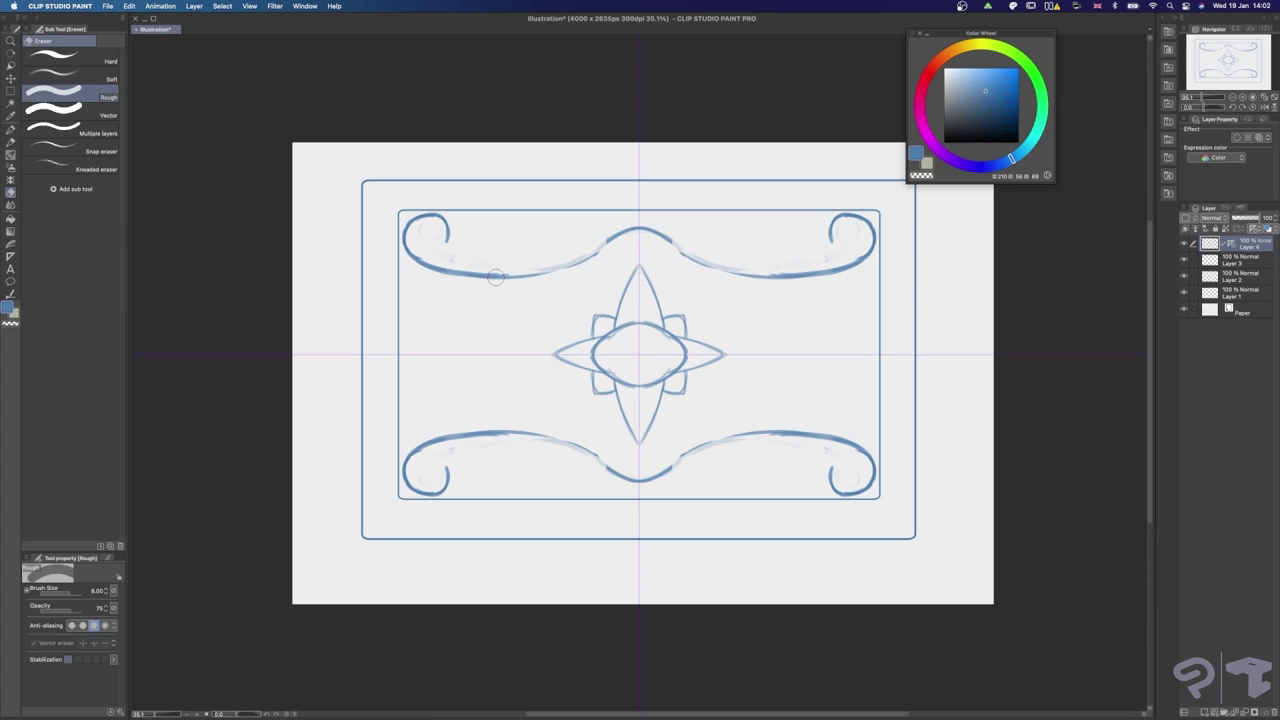
Redraw the scroll curve up to the vertical axis and curl the corner ends inward into spirals
{"action": "key", "text": "b"}
{"action": "key", "text": "super+z"}
{"action": "mouse_move", "coordinate": [499, 276]}
{"action": "left_mouse_down"}
{"action": "mouse_move", "coordinate": [571, 266]}
{"action": "mouse_move", "coordinate": [640, 228]}
{"action": "left_mouse_up"}
{"action": "mouse_move", "coordinate": [447, 238]}
{"action": "left_mouse_down"}
{"action": "mouse_move", "coordinate": [417, 236]}
{"action": "mouse_move", "coordinate": [435, 232]}
{"action": "left_mouse_up"}
Redraw the inner halves of the scroll curves with small spirals beside the vertical axis, undoing strokes that miss
{"action": "mouse_move", "coordinate": [677, 488]}
{"action": "left_mouse_down"}
{"action": "mouse_move", "coordinate": [660, 498]}
{"action": "mouse_move", "coordinate": [646, 474]}
{"action": "mouse_move", "coordinate": [678, 461]}
{"action": "mouse_move", "coordinate": [644, 499]}
{"action": "mouse_move", "coordinate": [710, 443]}
{"action": "mouse_move", "coordinate": [758, 433]}
{"action": "left_mouse_up"}
{"action": "key", "text": "super+z"}
{"action": "key", "text": "e"}
{"action": "key", "text": "b"}
{"action": "key", "text": "super+z"}
{"action": "mouse_move", "coordinate": [708, 443]}
{"action": "left_mouse_down"}
{"action": "mouse_move", "coordinate": [650, 490]}
{"action": "mouse_move", "coordinate": [784, 433]}
{"action": "left_mouse_up"}
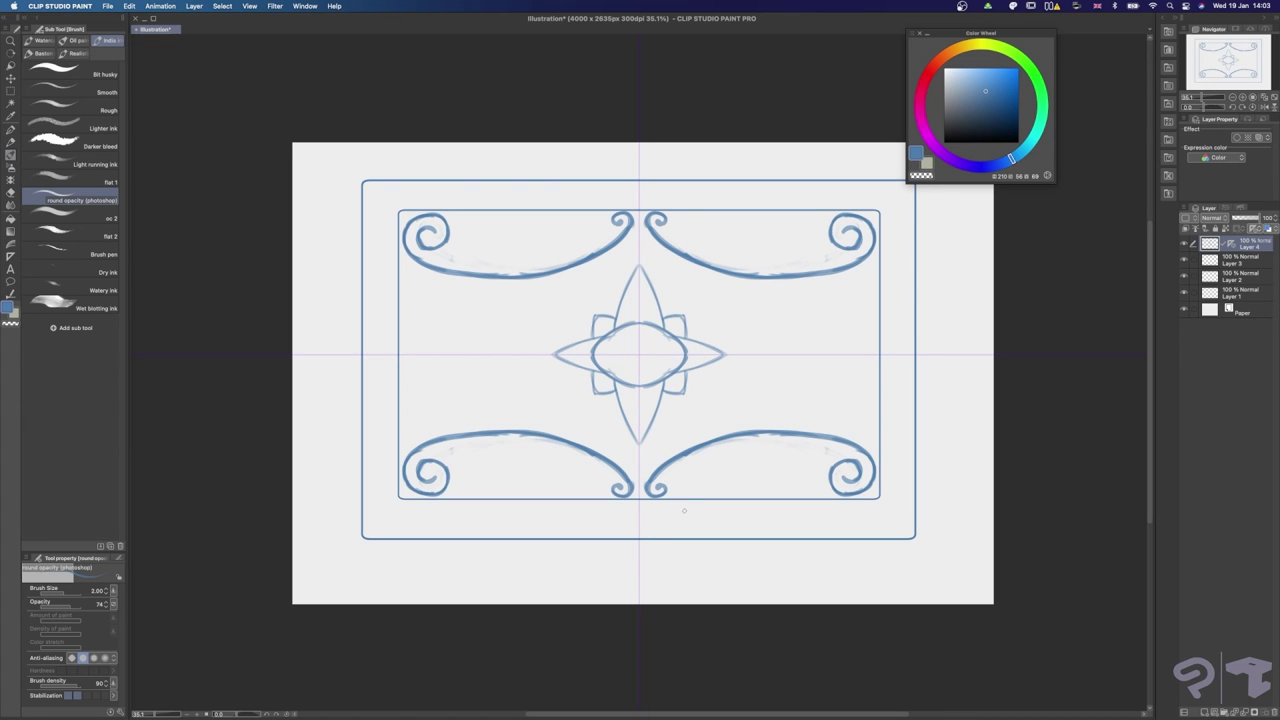
{"action": "mouse_move", "coordinate": [640, 464]}
{"action": "left_mouse_down"}
{"action": "mouse_move", "coordinate": [556, 410]}
{"action": "mouse_move", "coordinate": [424, 430]}
{"action": "left_mouse_up"}
{"action": "key", "text": "ctrl+z"}
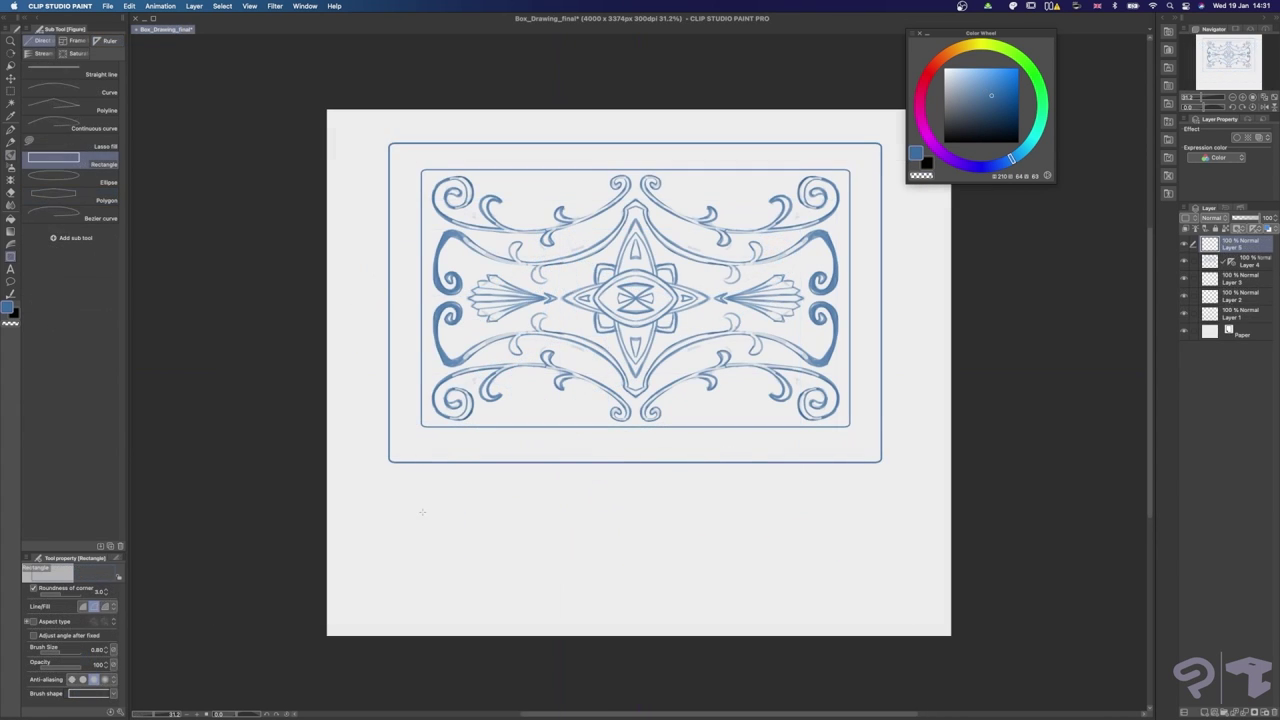
Draw a wide rectangle for the box's side below the lid design and reposition it with a transform
{"action": "mouse_move", "coordinate": [422, 512]}
{"action": "left_mouse_down"}
{"action": "mouse_move", "coordinate": [831, 586]}
{"action": "mouse_move", "coordinate": [850, 615]}
{"action": "left_mouse_up"}
{"action": "key", "text": "ctrl+t"}
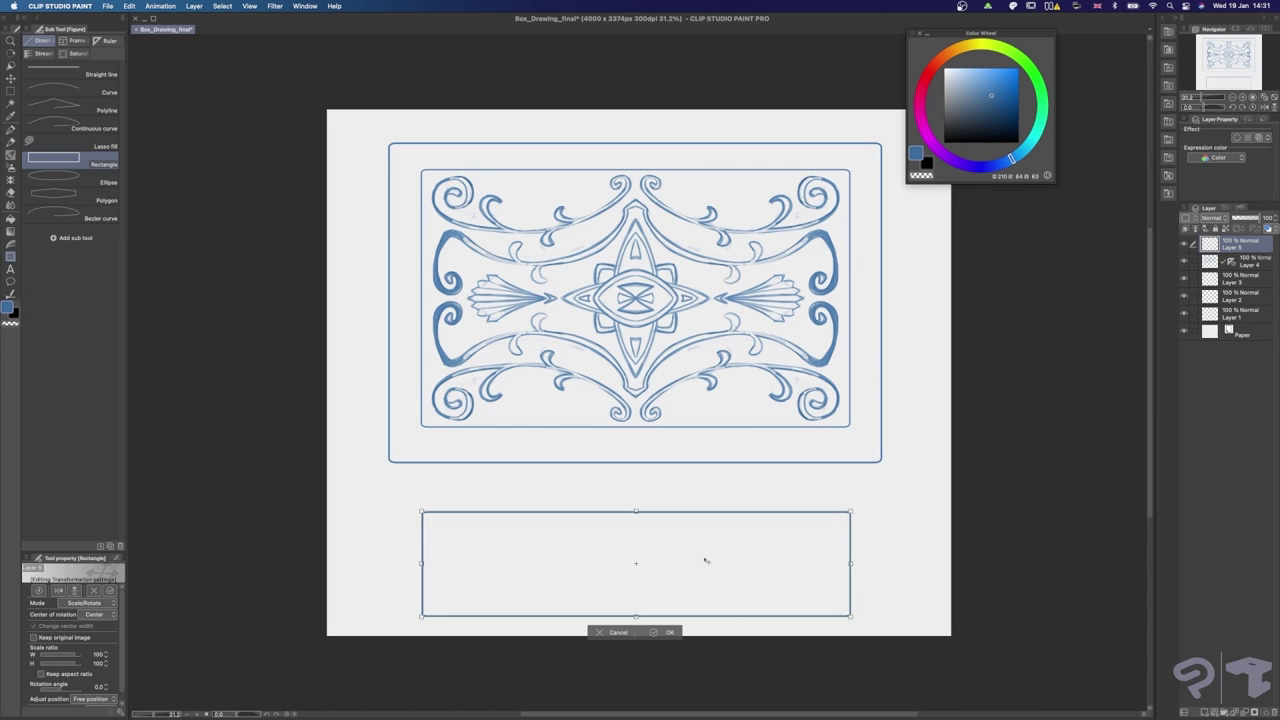
{"action": "mouse_move", "coordinate": [706, 554]}
{"action": "left_mouse_down"}
{"action": "mouse_move", "coordinate": [703, 466]}
{"action": "mouse_move", "coordinate": [725, 550]}
{"action": "left_mouse_up"}
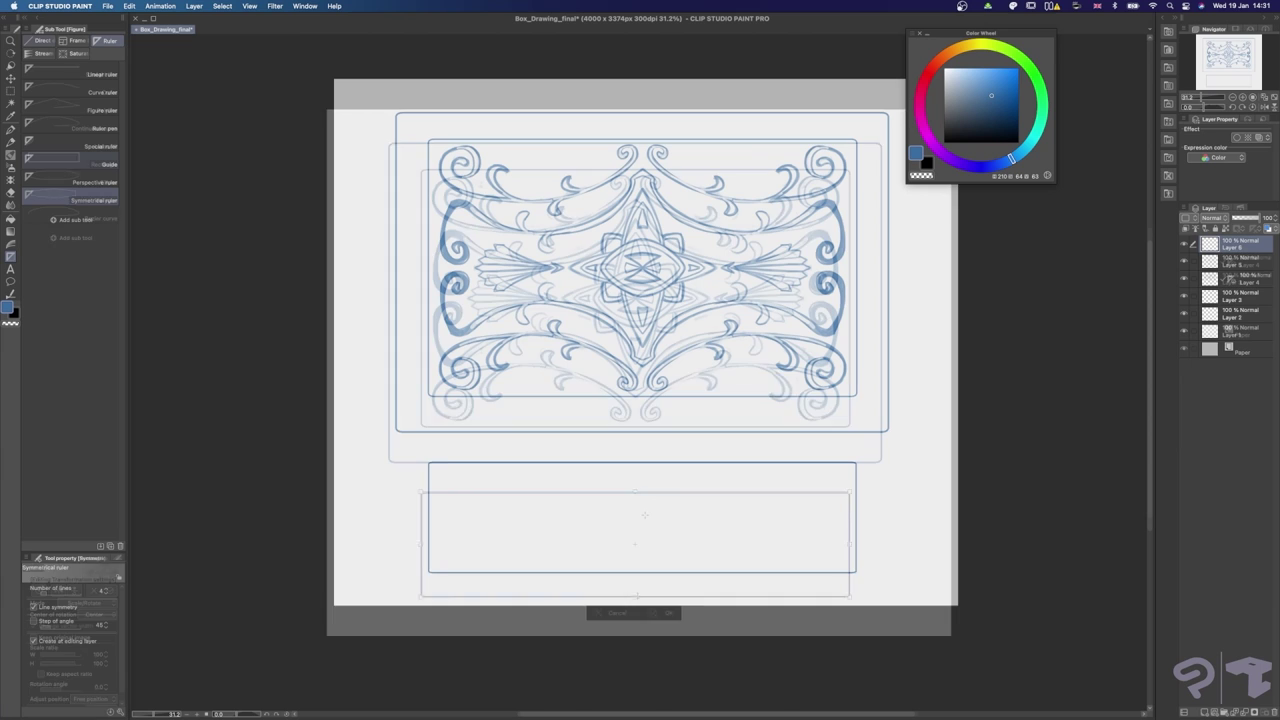
Place a 4-line symmetrical ruler at the centre of the lower rectangle on a new layer and choose the brush
{"action": "left_click_drag", "start_coordinate": [645, 516], "coordinate": [640, 626]}
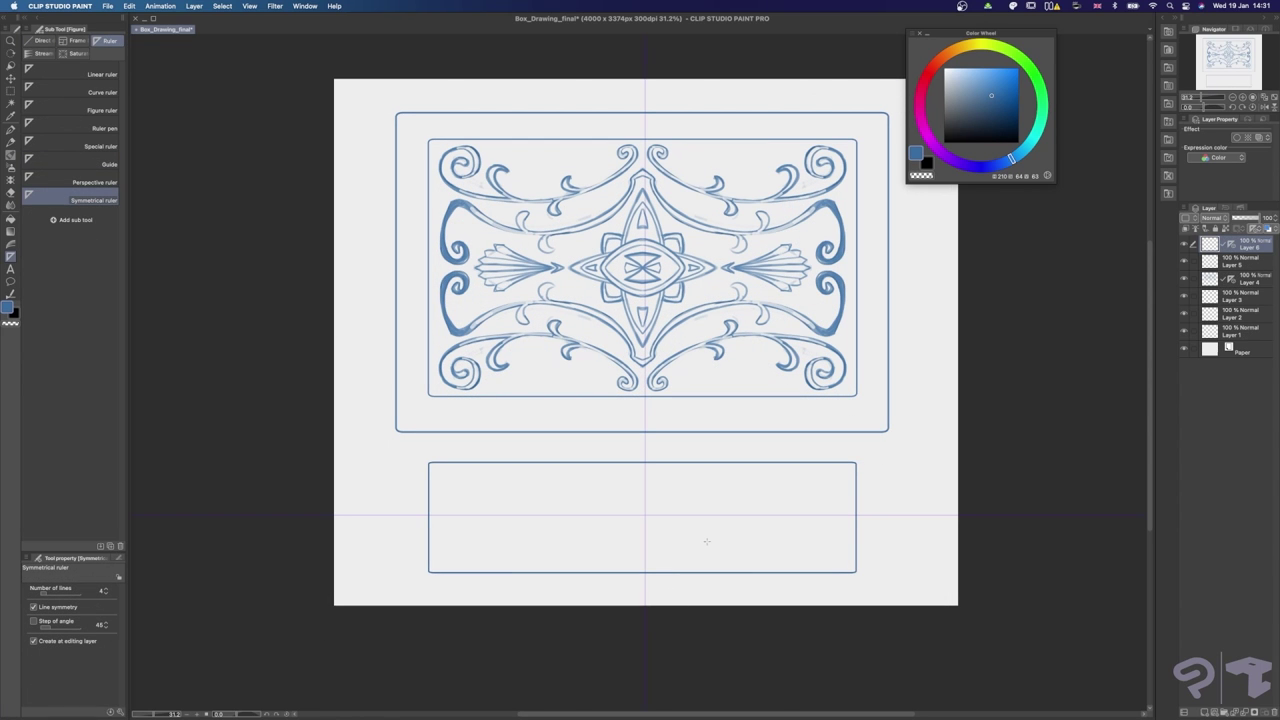
{"action": "key", "text": "b"}
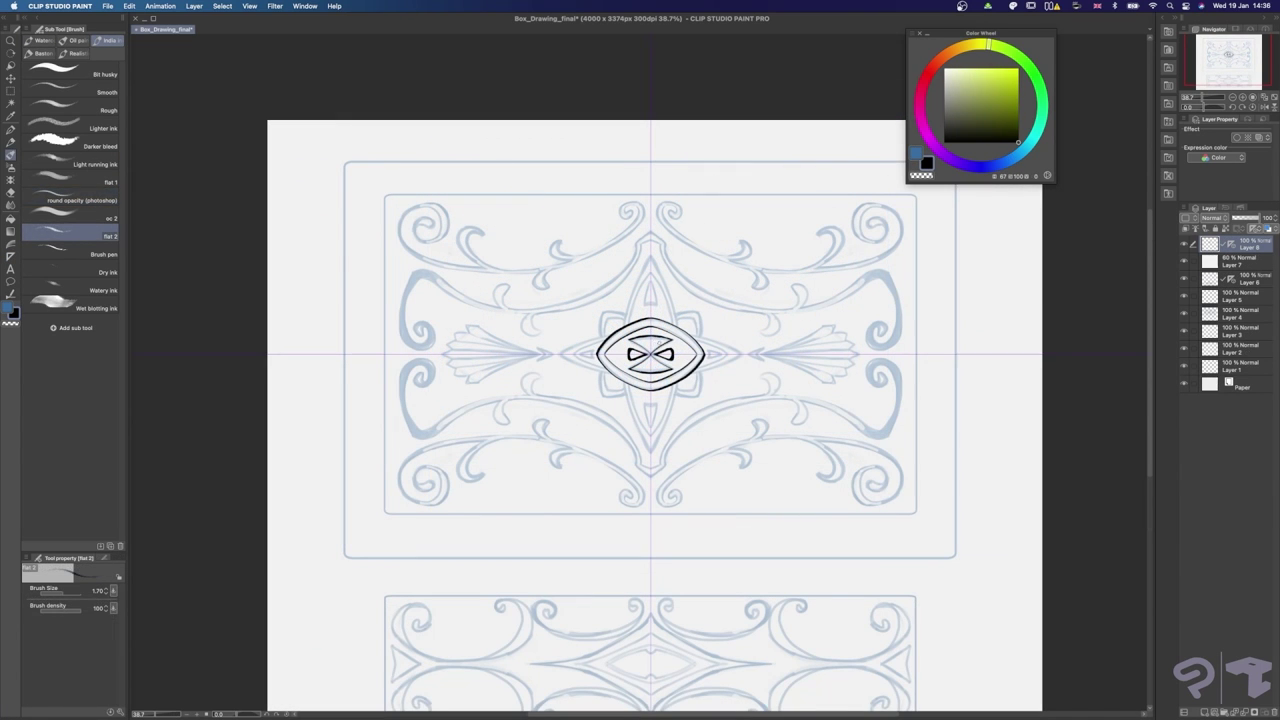
Ink the pointed side petals in black where they meet the central oval, erasing or undoing stray strokes
{"action": "key", "text": "e"}
{"action": "key", "text": "b"}
{"action": "mouse_move", "coordinate": [606, 373]}
{"action": "left_mouse_down"}
{"action": "mouse_move", "coordinate": [559, 355]}
{"action": "mouse_move", "coordinate": [593, 359]}
{"action": "left_mouse_up"}
{"action": "key", "text": "super+z"}
{"action": "key", "text": "e"}
{"action": "key", "text": "bracketleft"}
{"action": "key", "text": "b"}
{"action": "key", "text": "e"}
{"action": "left_click", "coordinate": [574, 356]}
{"action": "key", "text": "b"}
{"action": "key", "text": "super+z"}
{"action": "key", "text": "super+z"}
{"action": "key", "text": "super+z"}
{"action": "key", "text": "b"}
{"action": "key", "text": "b"}
{"action": "key", "text": "b"}
{"action": "left_click_drag", "start_coordinate": [593, 350], "coordinate": [593, 359]}
{"action": "key", "text": "e"}
{"action": "key", "text": "bracketleft"}
{"action": "key", "text": "b"}
Ink the small rounded petals between the long petals of the flower, redoing misplaced strokes
{"action": "mouse_move", "coordinate": [606, 312]}
{"action": "left_mouse_down"}
{"action": "mouse_move", "coordinate": [602, 338]}
{"action": "mouse_move", "coordinate": [627, 312]}
{"action": "mouse_move", "coordinate": [604, 336]}
{"action": "left_mouse_up"}
{"action": "key", "text": "b"}
{"action": "key", "text": "b"}
{"action": "key", "text": "b"}
{"action": "key", "text": "super+z"}
{"action": "left_click_drag", "start_coordinate": [606, 319], "coordinate": [625, 320]}
Ink the vertical pointed petals with a thicker brush, including their inner contour and small inner shape
{"action": "key", "text": "bracketright"}
{"action": "left_click_drag", "start_coordinate": [650, 256], "coordinate": [626, 321]}
{"action": "mouse_move", "coordinate": [650, 270]}
{"action": "left_mouse_down"}
{"action": "mouse_move", "coordinate": [629, 326]}
{"action": "mouse_move", "coordinate": [648, 366]}
{"action": "left_mouse_up"}
{"action": "left_click_drag", "start_coordinate": [648, 293], "coordinate": [648, 318]}
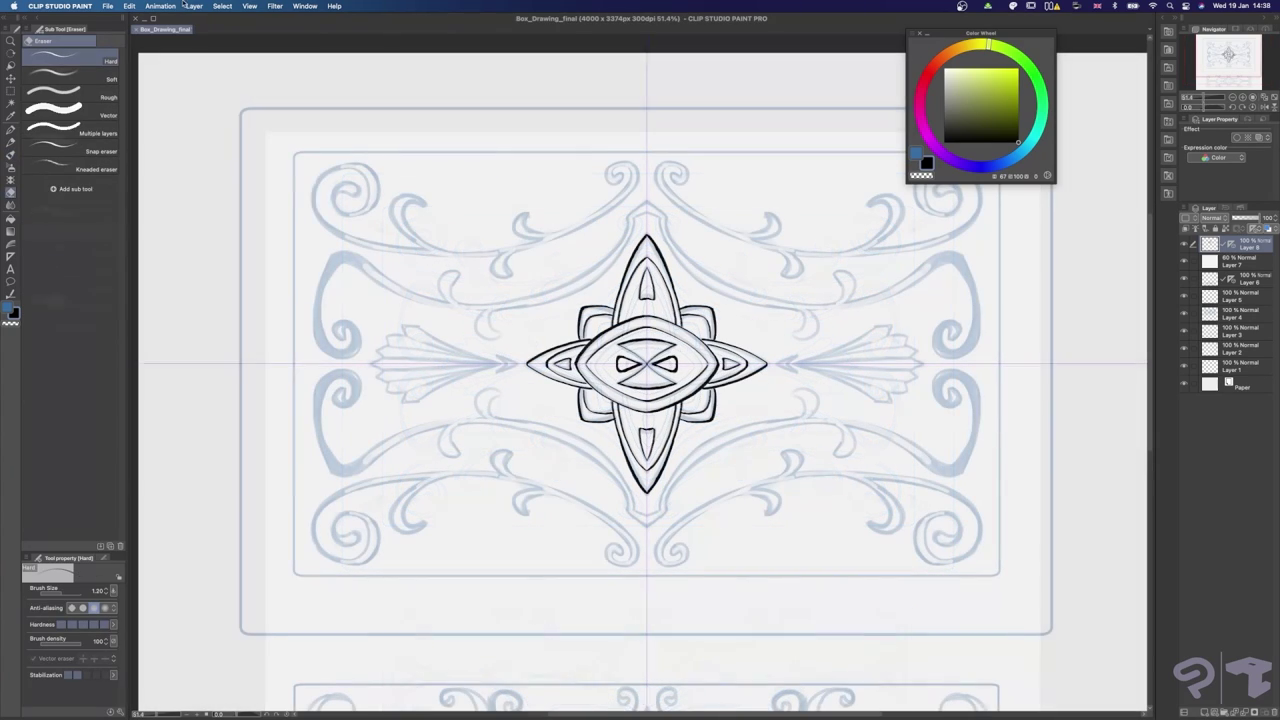
Convert the inked flower layer to a vector layer with Medium anti-aliasing, exporting all in black and keeping the original layer
{"action": "left_click", "coordinate": [194, 6]}
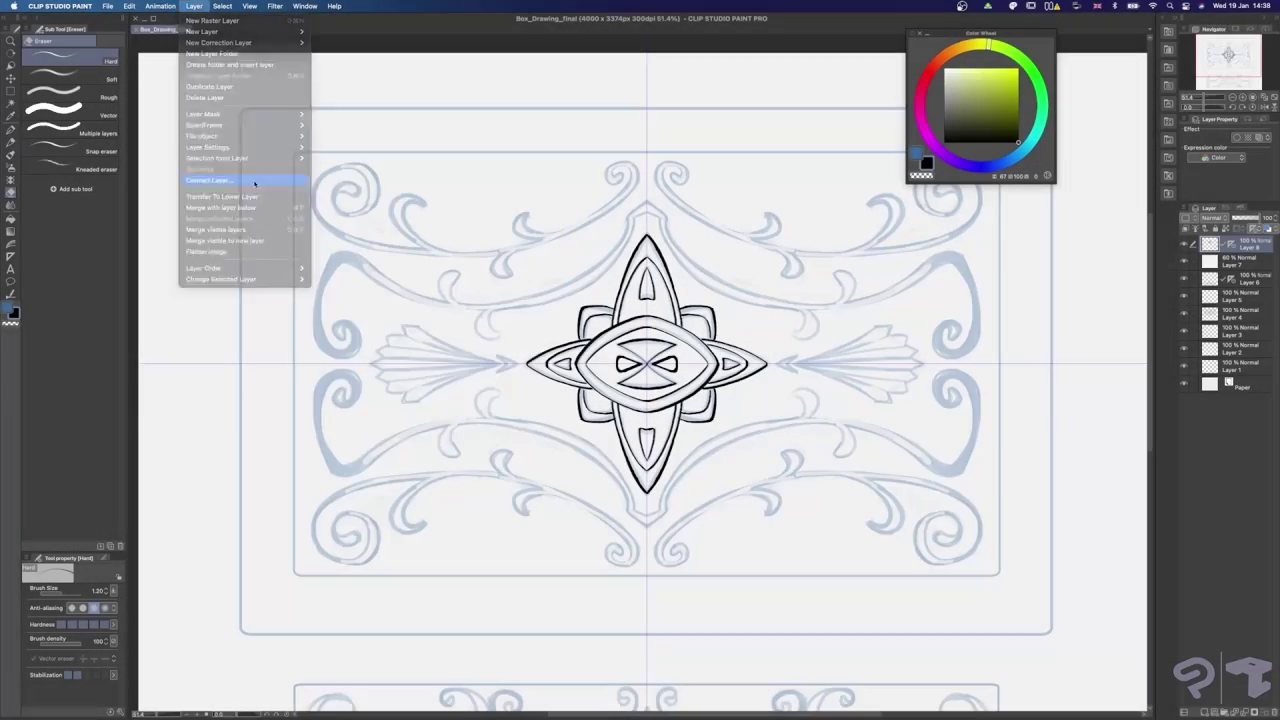
{"action": "left_click", "coordinate": [255, 183]}
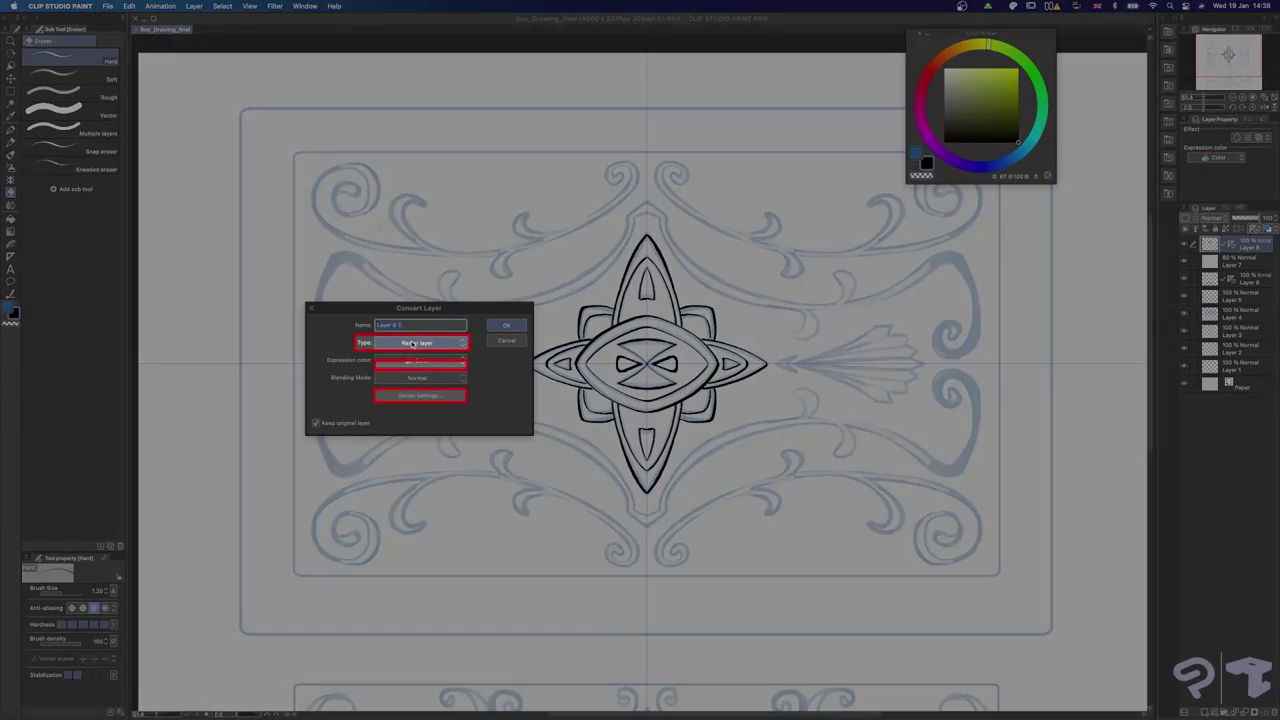
{"action": "left_click", "coordinate": [418, 343]}
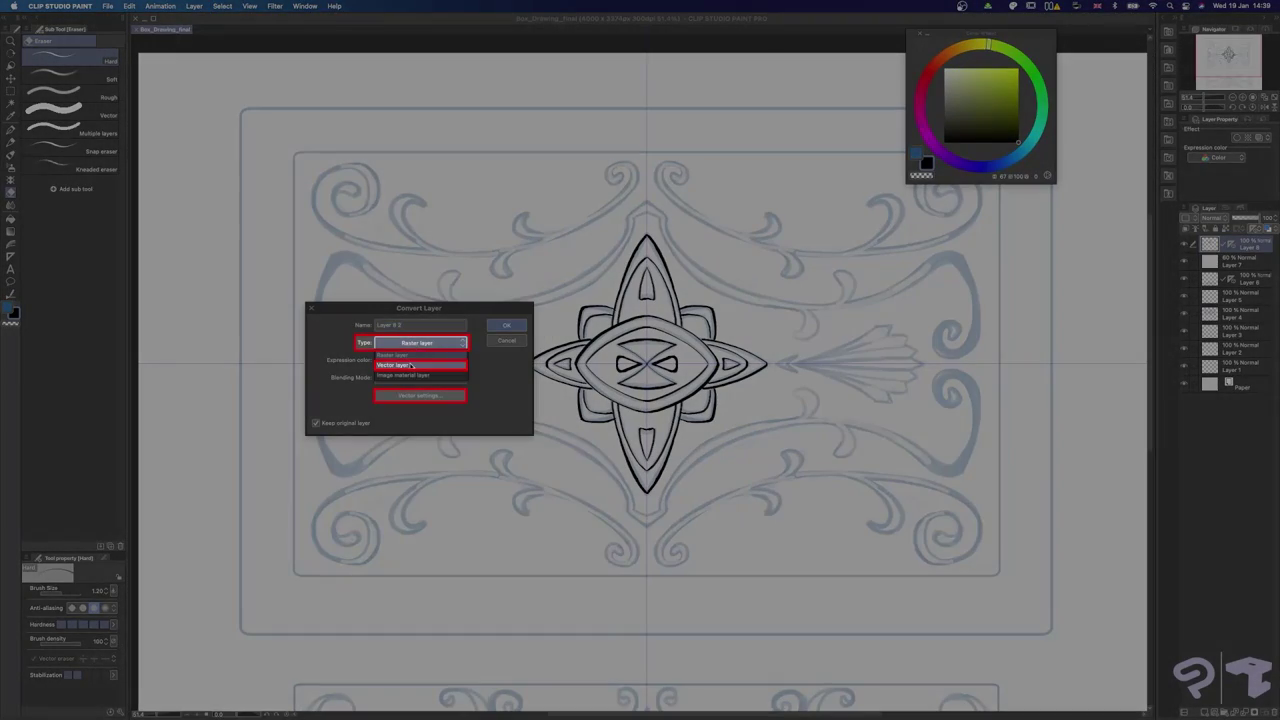
{"action": "left_click", "coordinate": [407, 366]}
{"action": "left_click", "coordinate": [430, 395]}
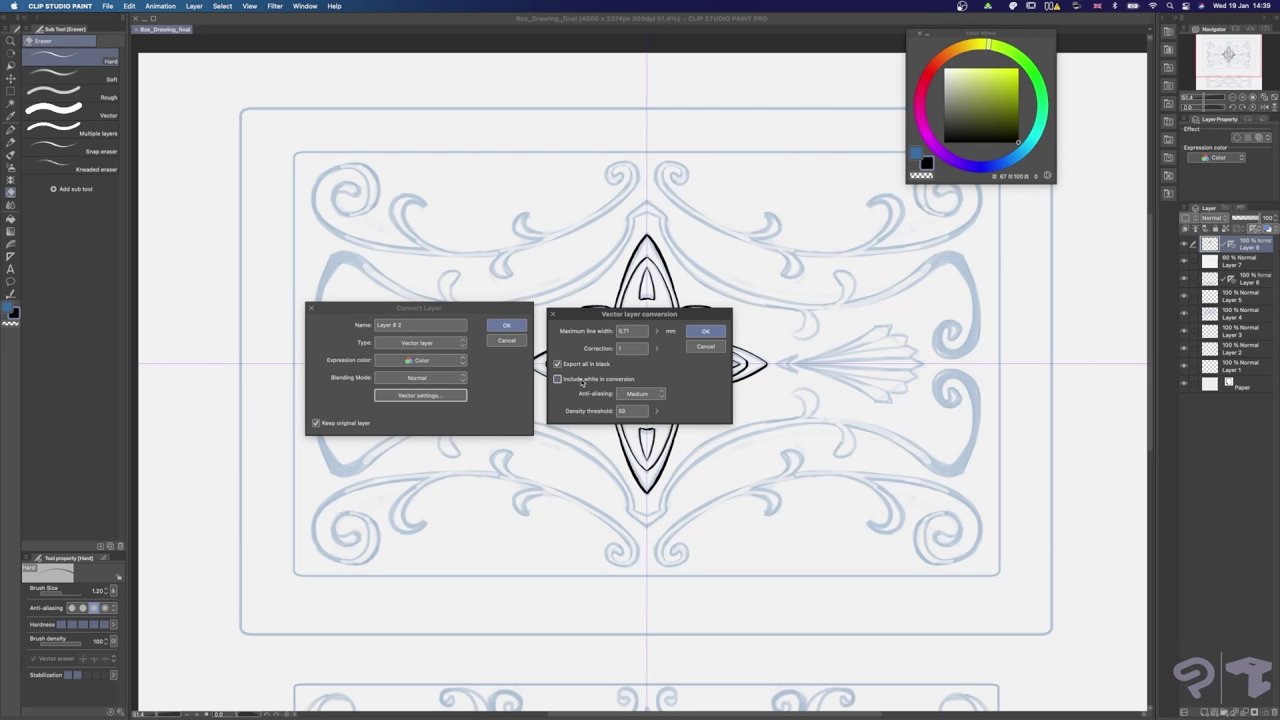
{"action": "left_click", "coordinate": [655, 395]}
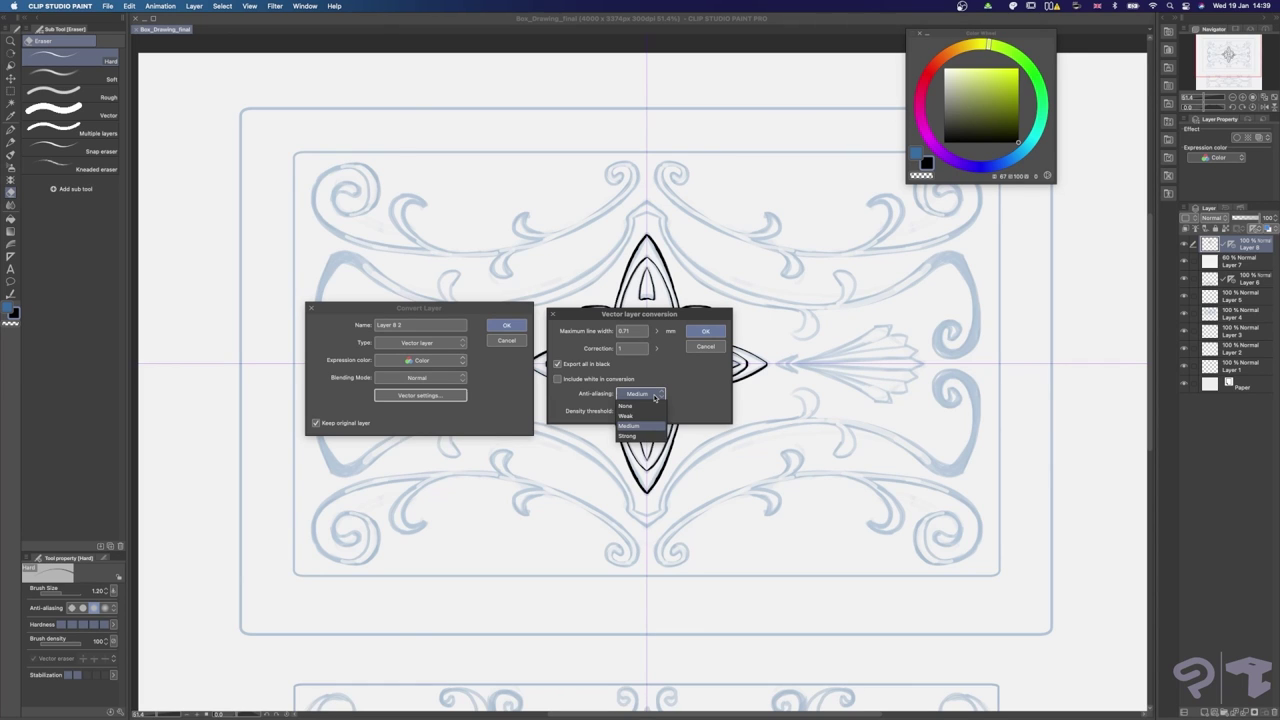
{"action": "left_click", "coordinate": [655, 395]}
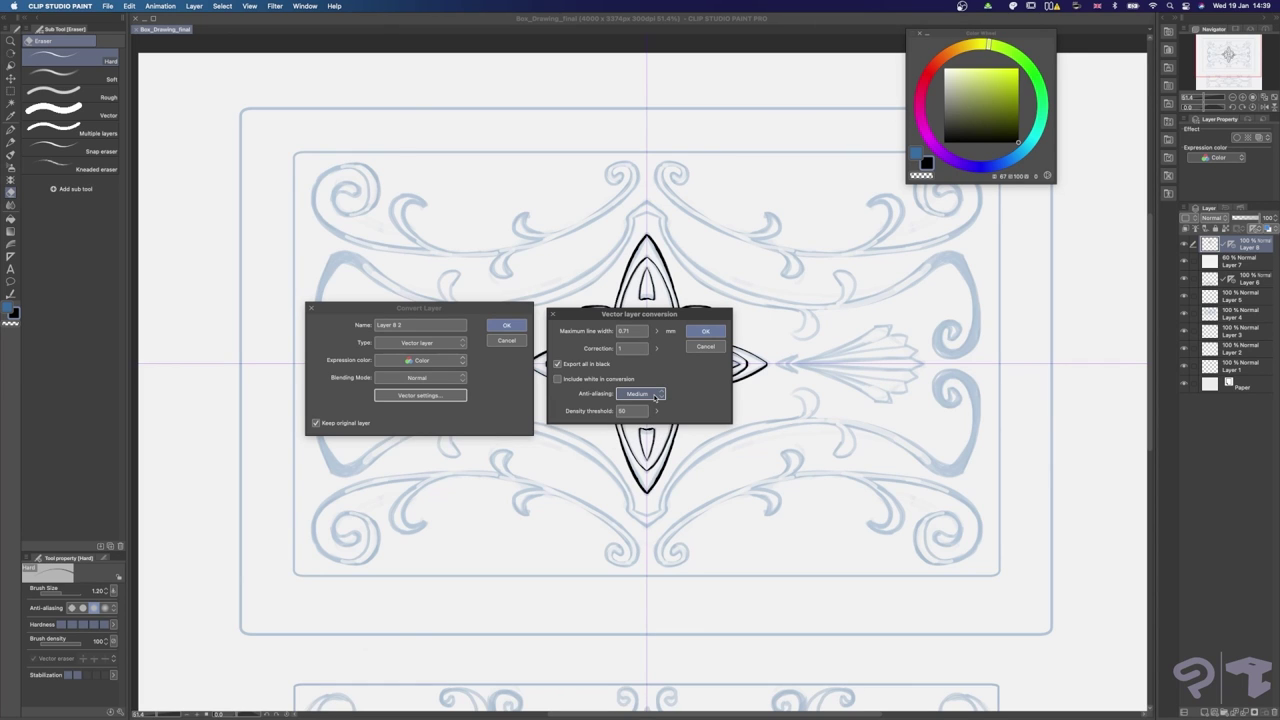
{"action": "left_click", "coordinate": [705, 331]}
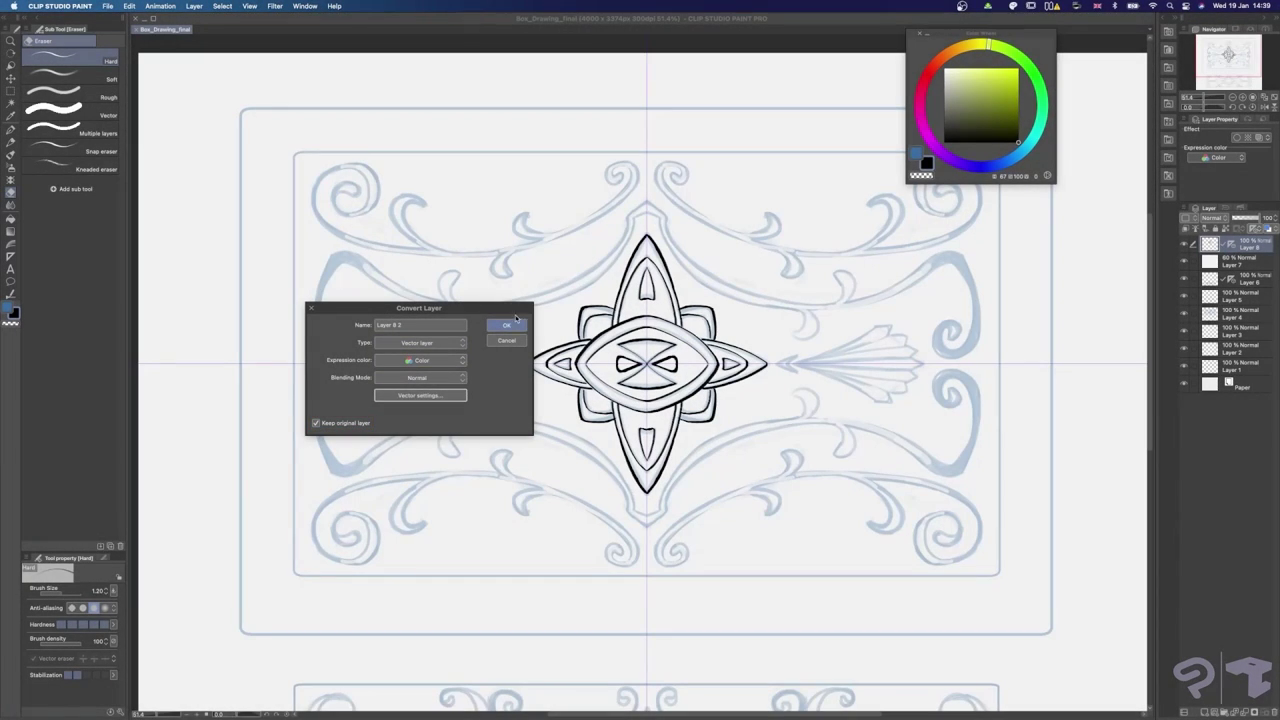
{"action": "left_click", "coordinate": [512, 329]}
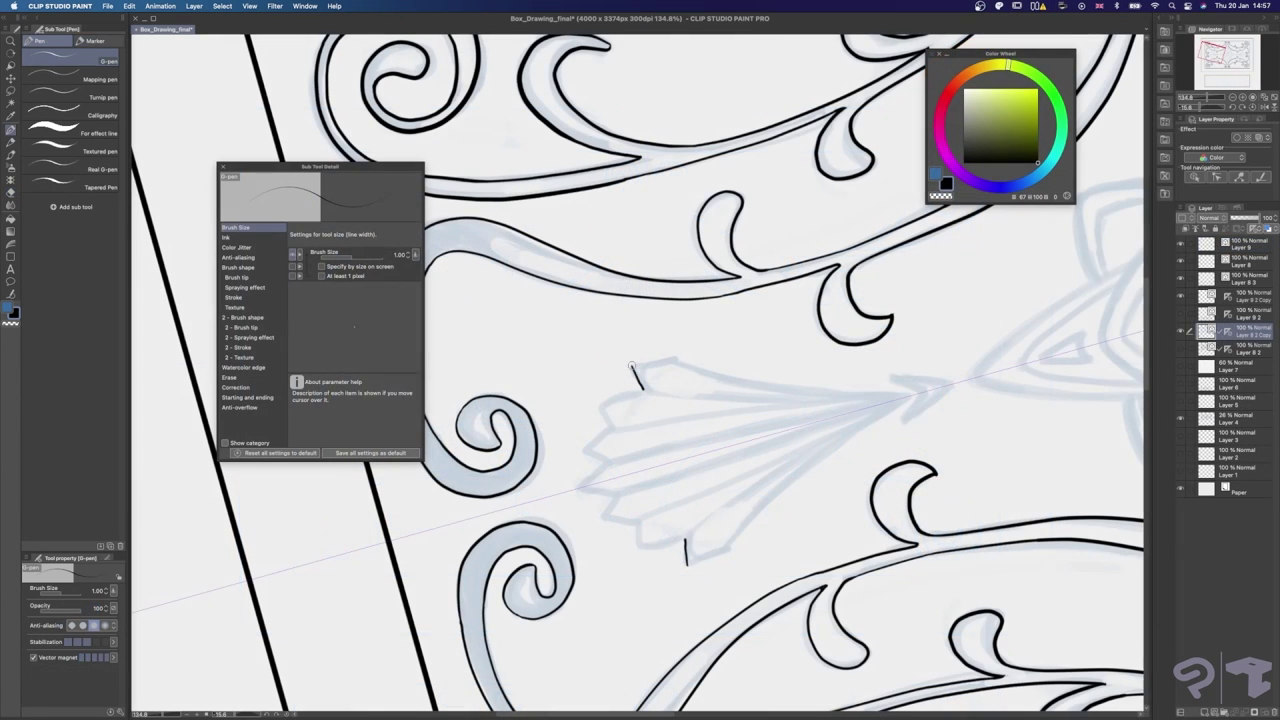
Ink the outer edges of the fan-shaped ornament with the G-pen at size 1.00, meeting in a point at its narrow end
{"action": "mouse_move", "coordinate": [634, 368]}
{"action": "left_mouse_down"}
{"action": "mouse_move", "coordinate": [668, 358]}
{"action": "mouse_move", "coordinate": [913, 391]}
{"action": "mouse_move", "coordinate": [847, 440]}
{"action": "mouse_move", "coordinate": [832, 436]}
{"action": "left_mouse_up"}
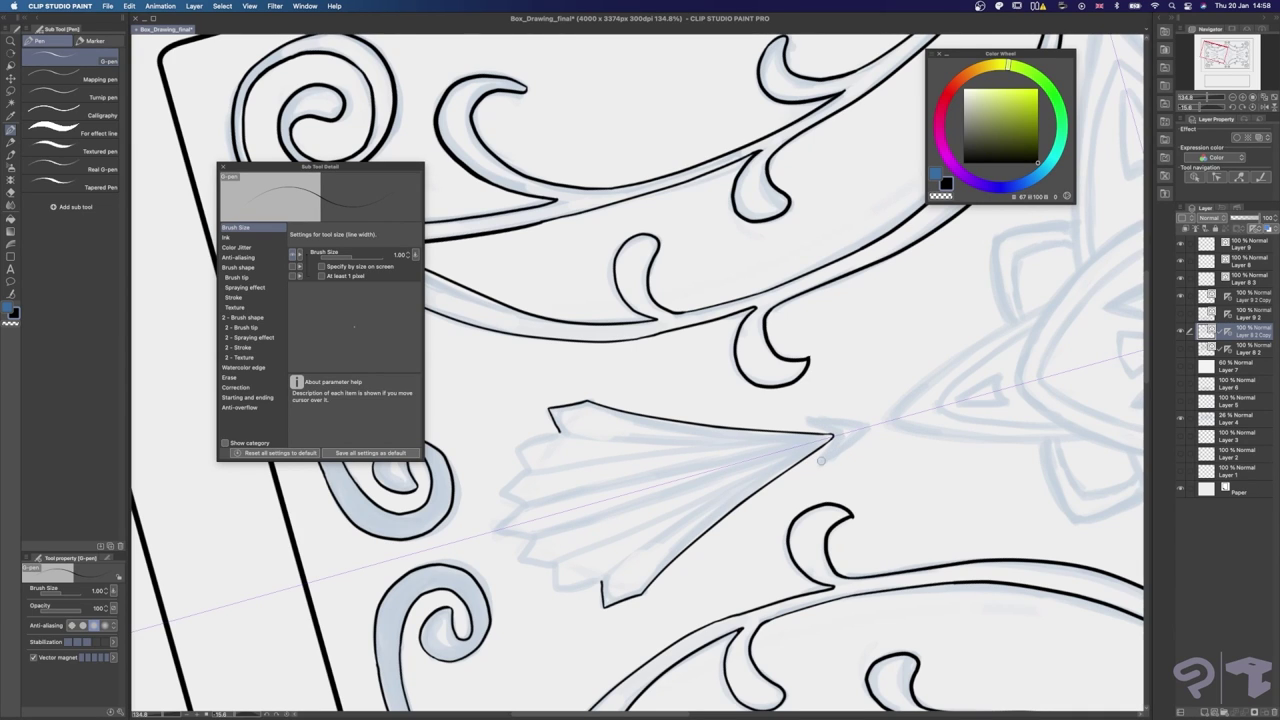
{"action": "left_click_drag", "start_coordinate": [821, 461], "coordinate": [841, 436]}
{"action": "middle_click_drag", "start_coordinate": [844, 449], "coordinate": [807, 457]}
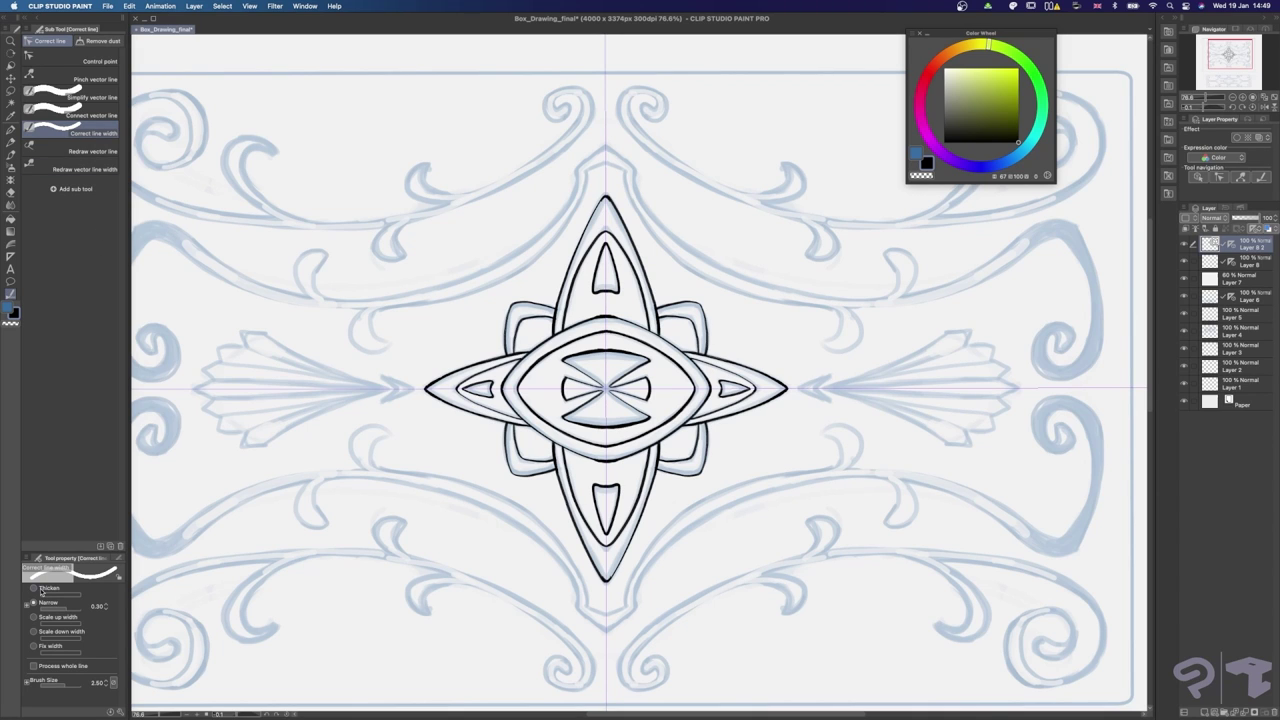
Try to thicken the outer contours of the horizontal and vertical petals with Correct line width at 0.40, and undo it
{"action": "left_click", "coordinate": [40, 590]}
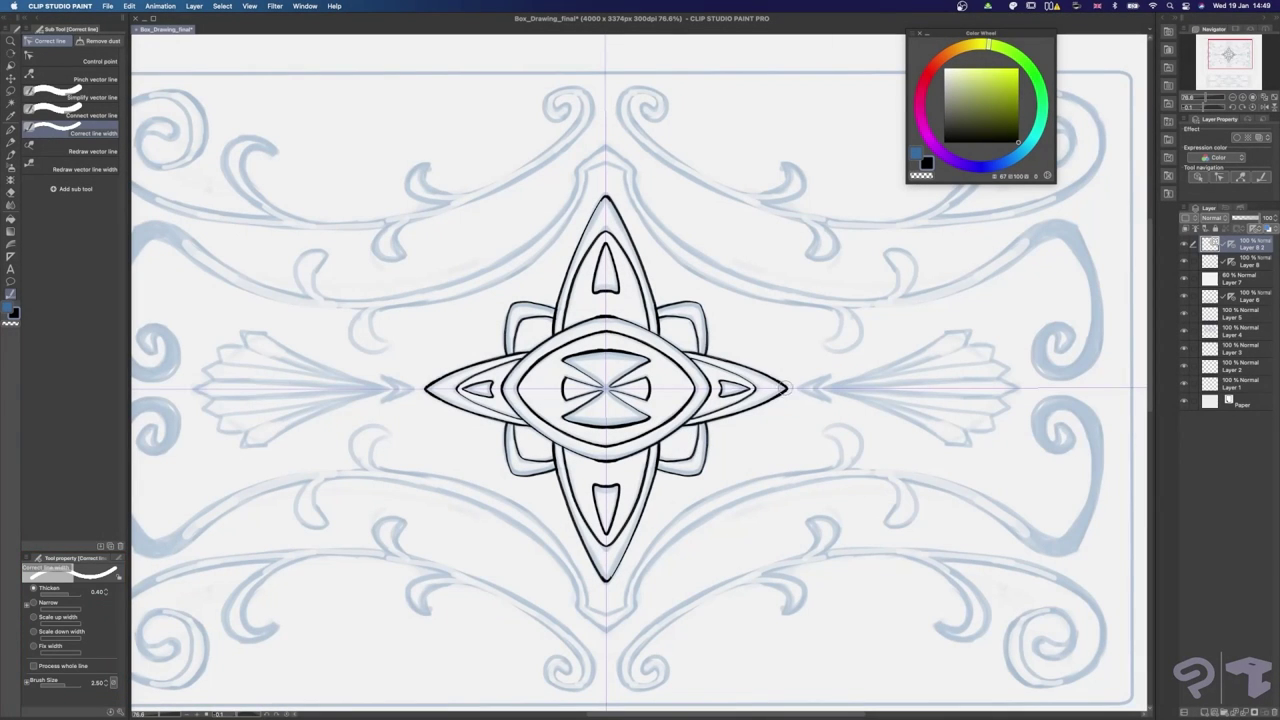
{"action": "mouse_move", "coordinate": [785, 387]}
{"action": "left_mouse_down"}
{"action": "mouse_move", "coordinate": [745, 375]}
{"action": "mouse_move", "coordinate": [745, 402]}
{"action": "left_mouse_up"}
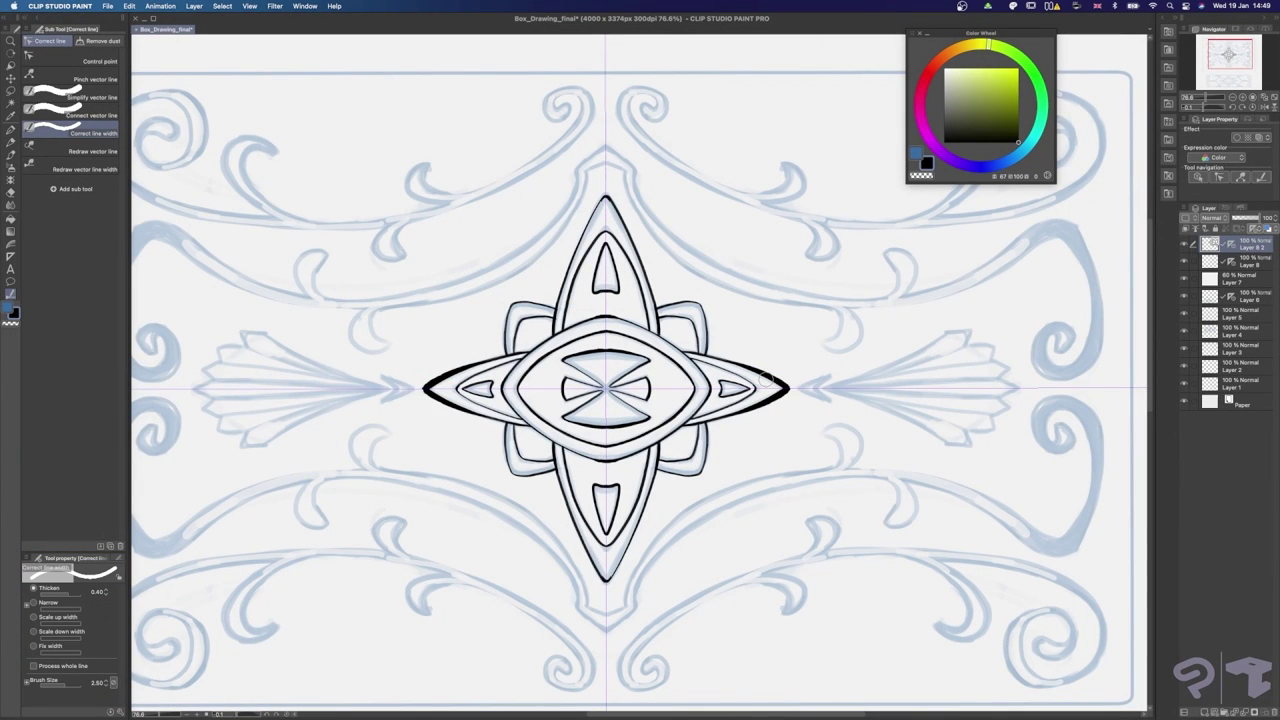
{"action": "mouse_move", "coordinate": [600, 573]}
{"action": "left_mouse_down"}
{"action": "mouse_move", "coordinate": [612, 568]}
{"action": "mouse_move", "coordinate": [568, 500]}
{"action": "left_mouse_up"}
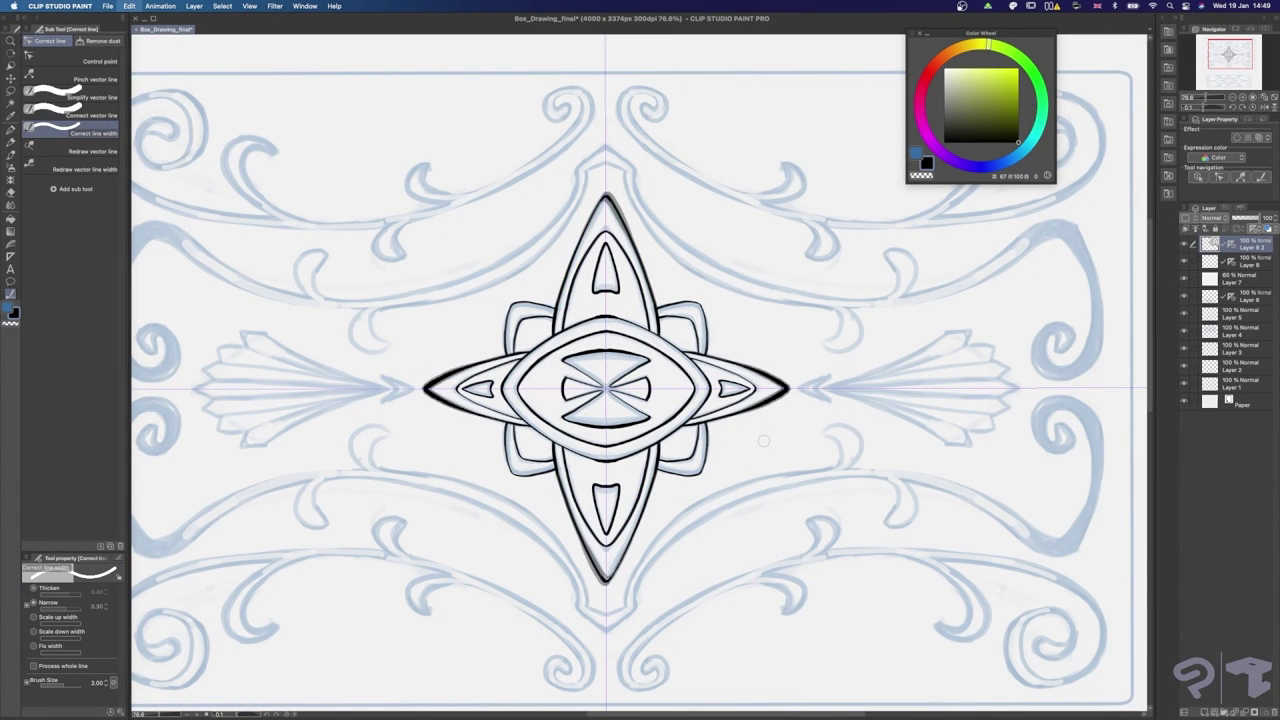
{"action": "key", "text": "super+z"}
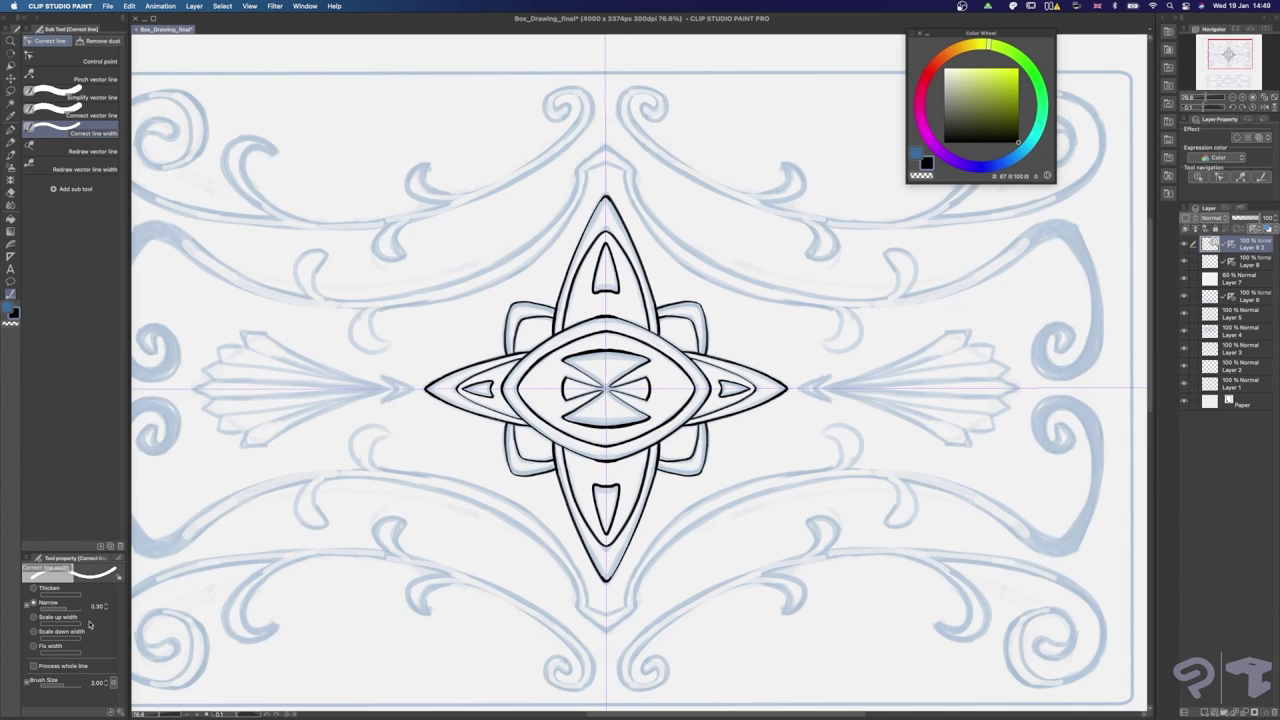
Trim the overhanging petal line ends around the flower's centre up to their intersections with the vector eraser
{"action": "left_click", "coordinate": [10, 193]}
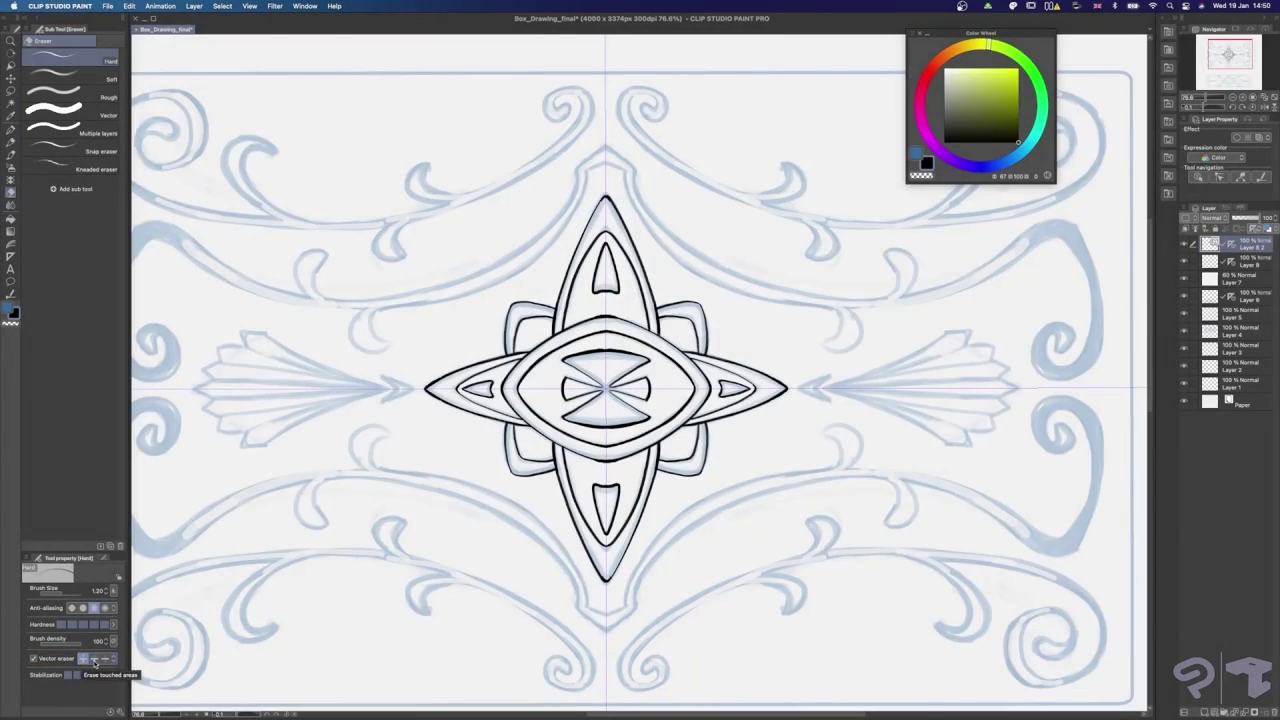
{"action": "left_click", "coordinate": [95, 662]}
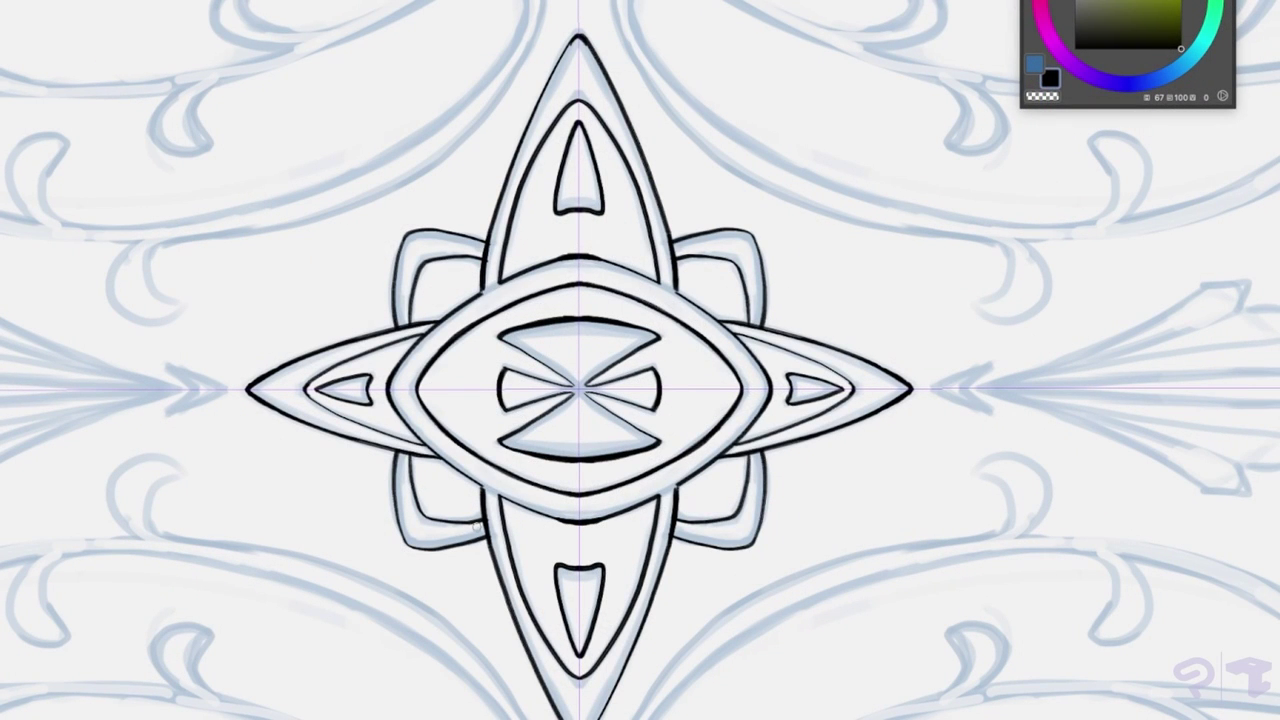
{"action": "left_click_drag", "start_coordinate": [484, 522], "coordinate": [488, 532]}
{"action": "left_click_drag", "start_coordinate": [404, 449], "coordinate": [363, 446]}
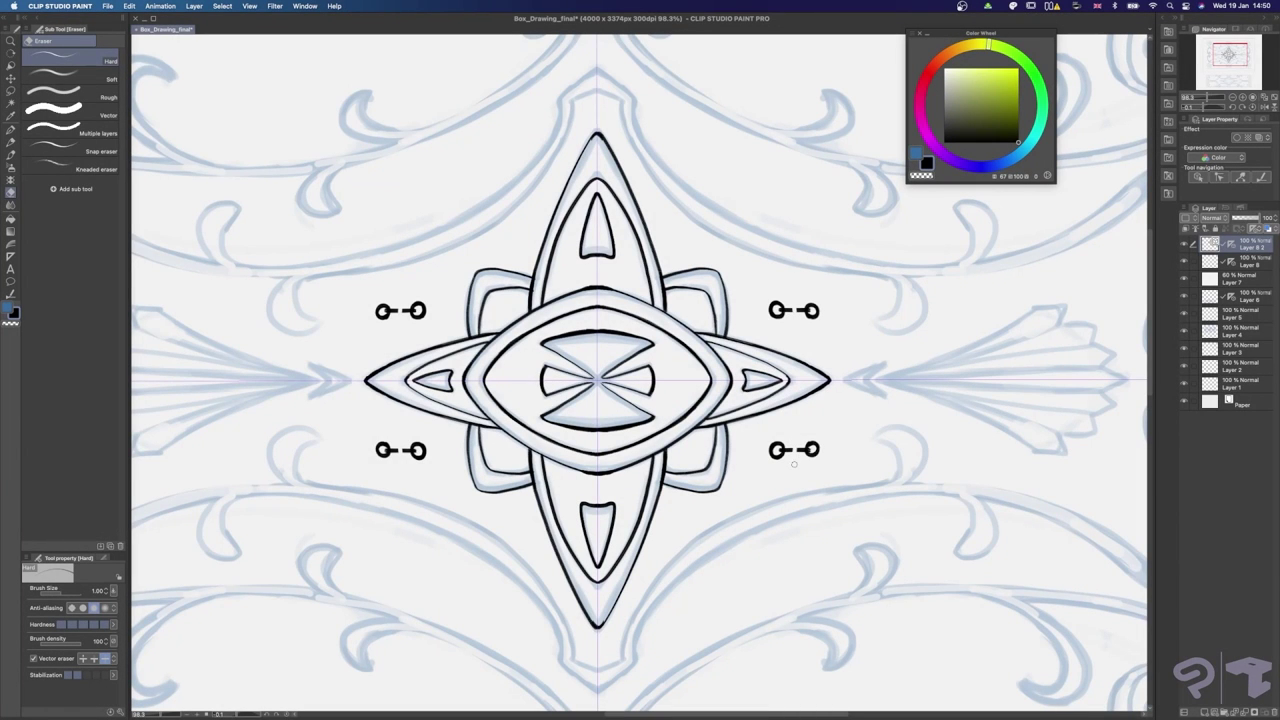
Try the whole-line vector eraser on the short lines joining the small test circles, undo the tests, and set it back to touched areas
{"action": "left_click_drag", "start_coordinate": [794, 464], "coordinate": [788, 484]}
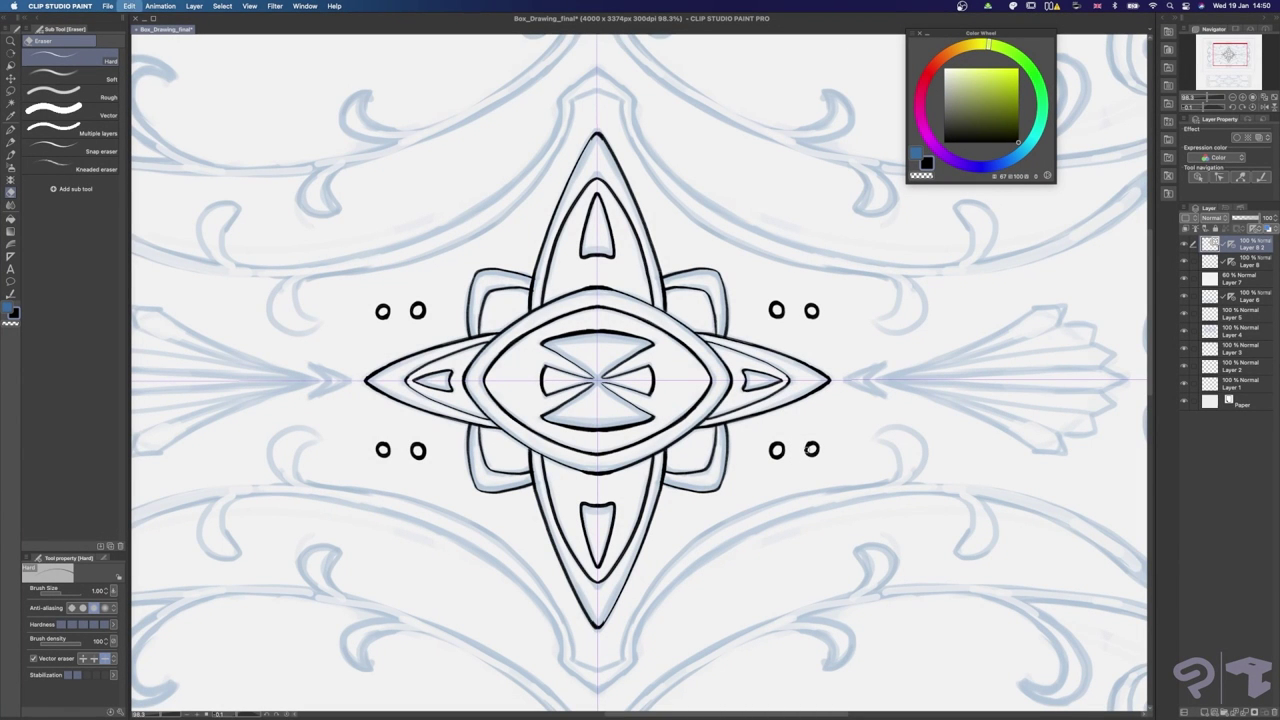
{"action": "key", "text": "super+z"}
{"action": "key", "text": "super+z"}
{"action": "key", "text": "super+z"}
{"action": "key", "text": "super+z"}
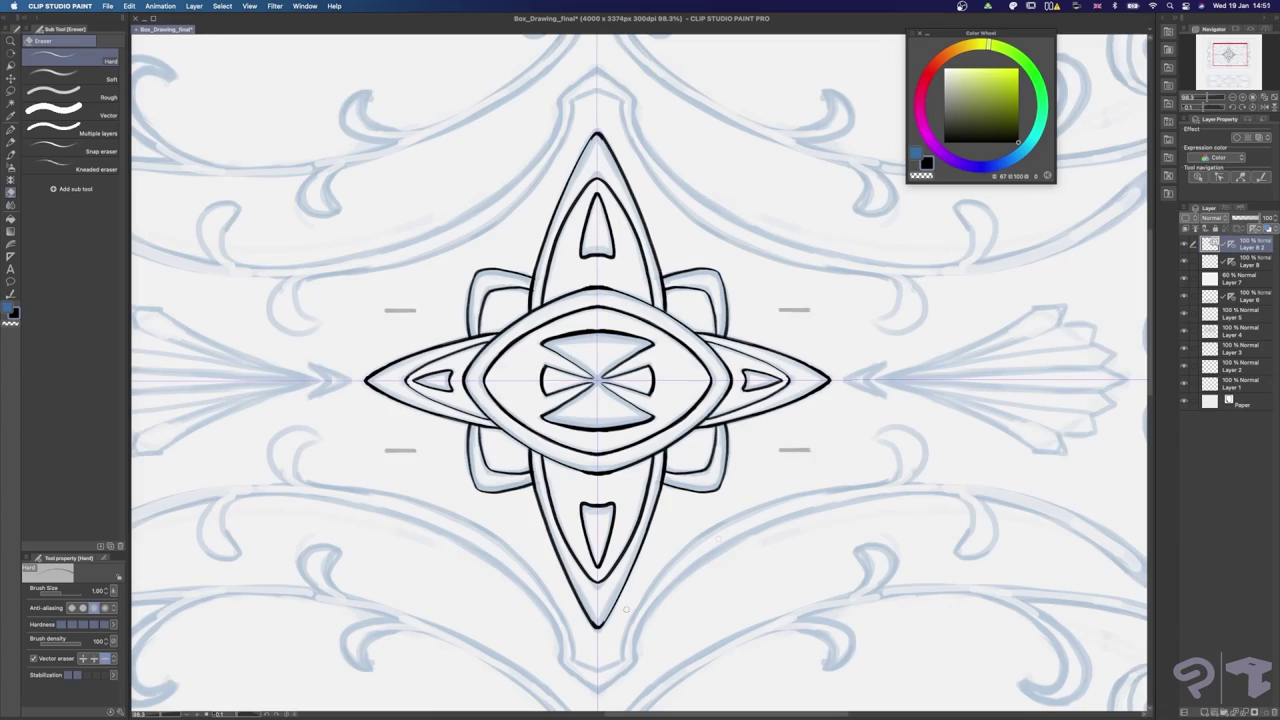
{"action": "left_click", "coordinate": [83, 659]}
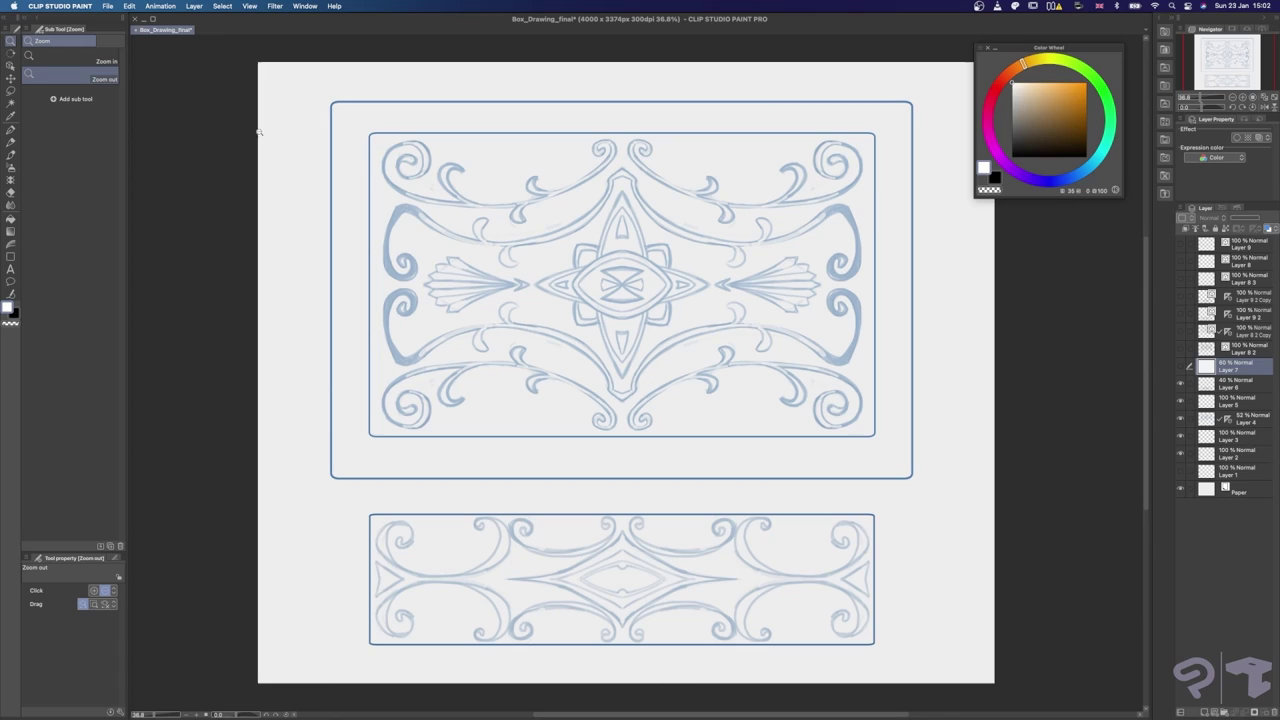
Create a new vector layer above Layer 7 with Color expression and Normal blending
{"action": "left_click", "coordinate": [195, 7]}
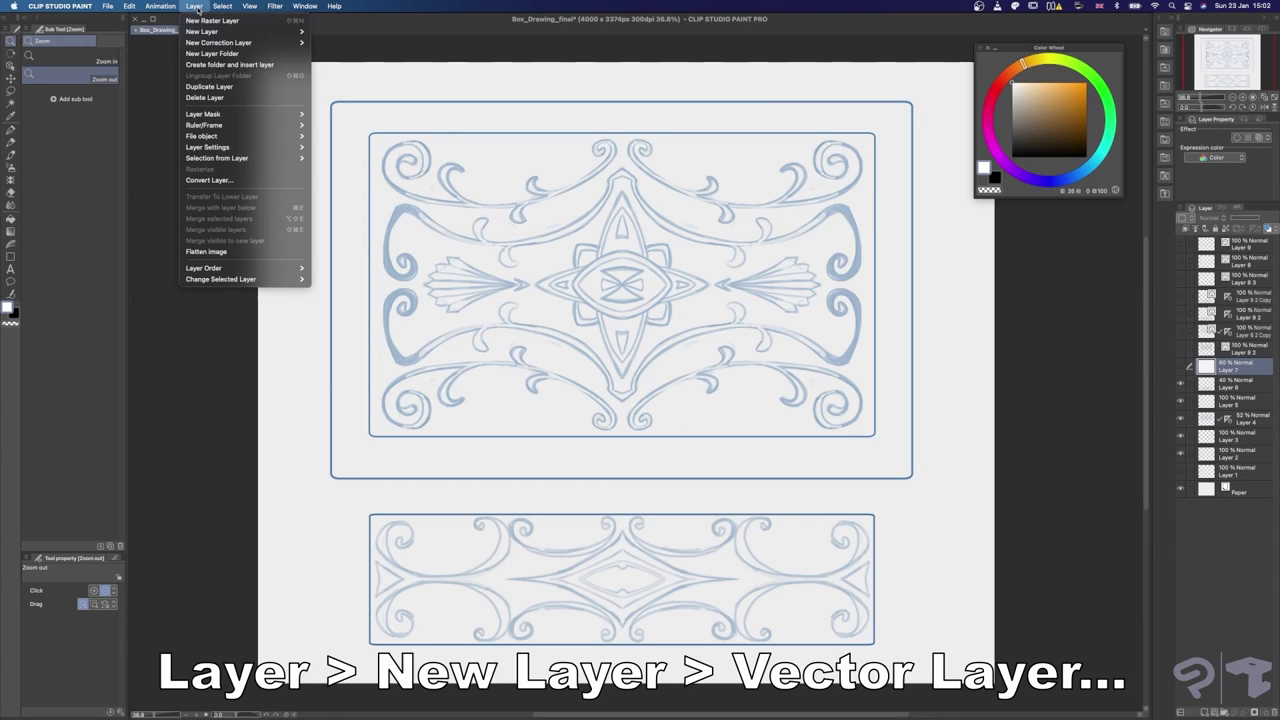
{"action": "mouse_move", "coordinate": [250, 32]}
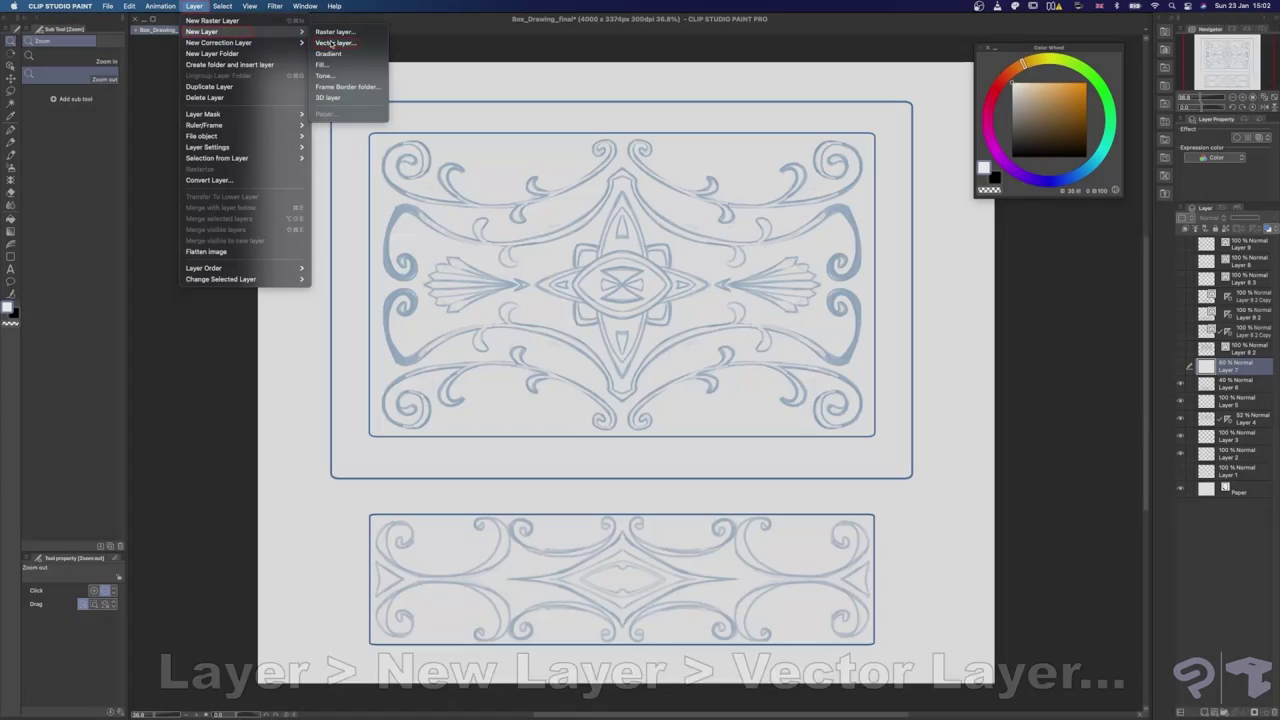
{"action": "left_click", "coordinate": [335, 43]}
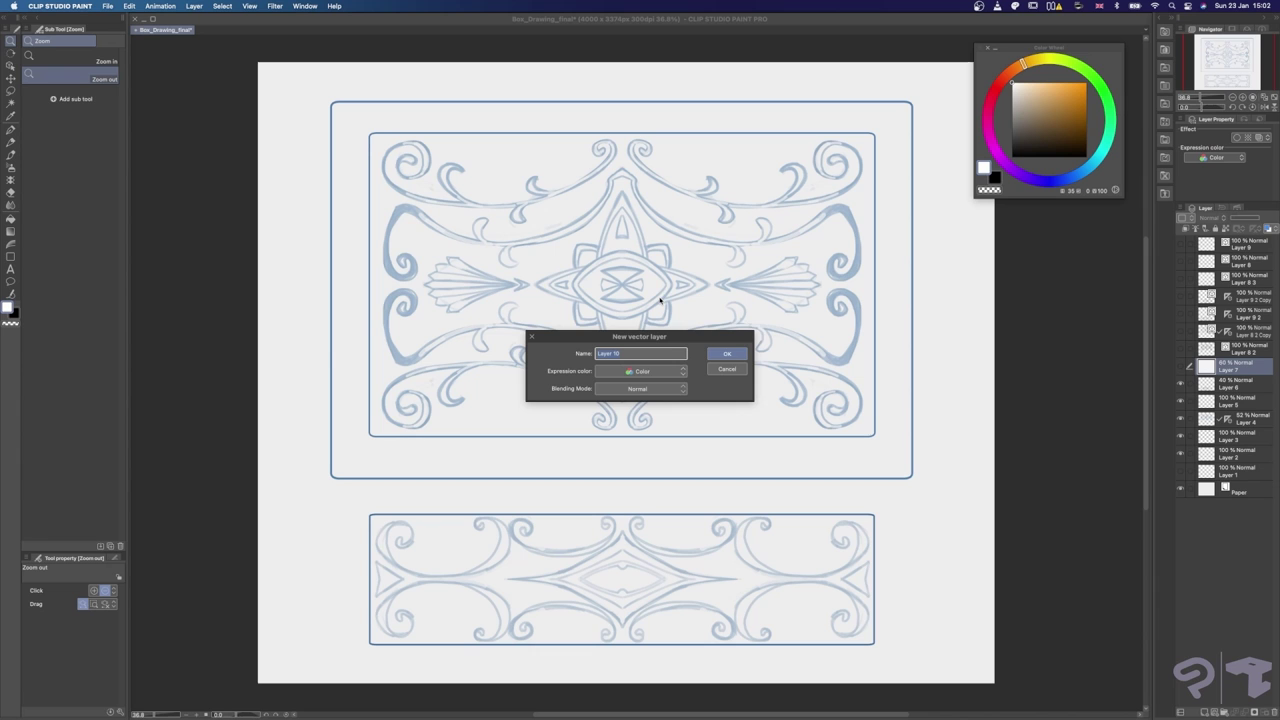
{"action": "left_click", "coordinate": [728, 354]}
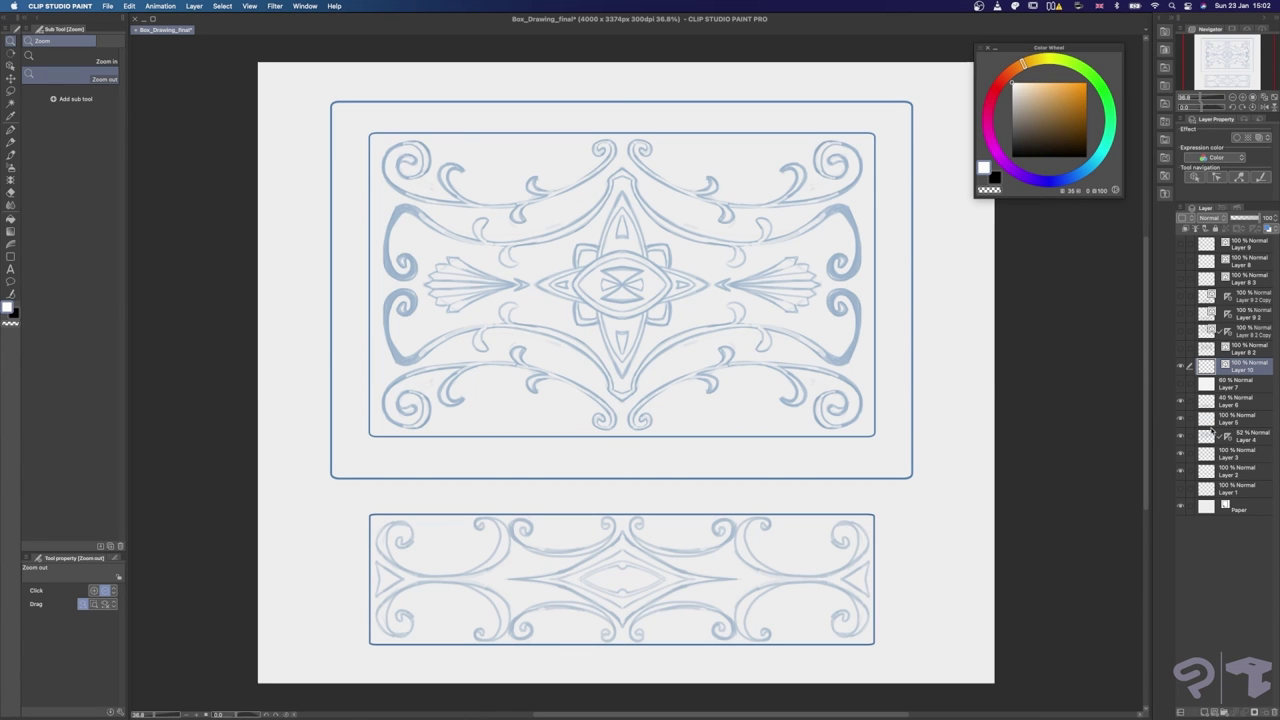
Unlink the symmetry ruler from Layer 4, move it to the new vector layer and link it there
{"action": "left_click", "coordinate": [1254, 438]}
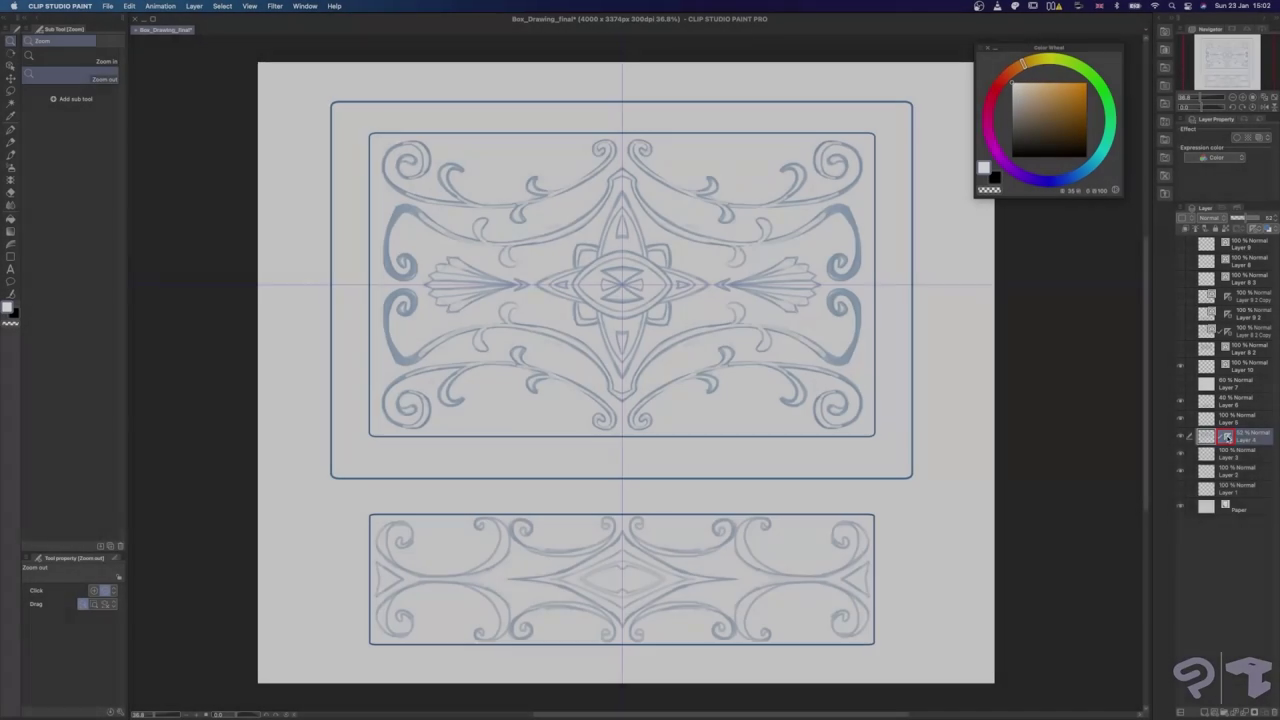
{"action": "right_click", "coordinate": [1226, 438]}
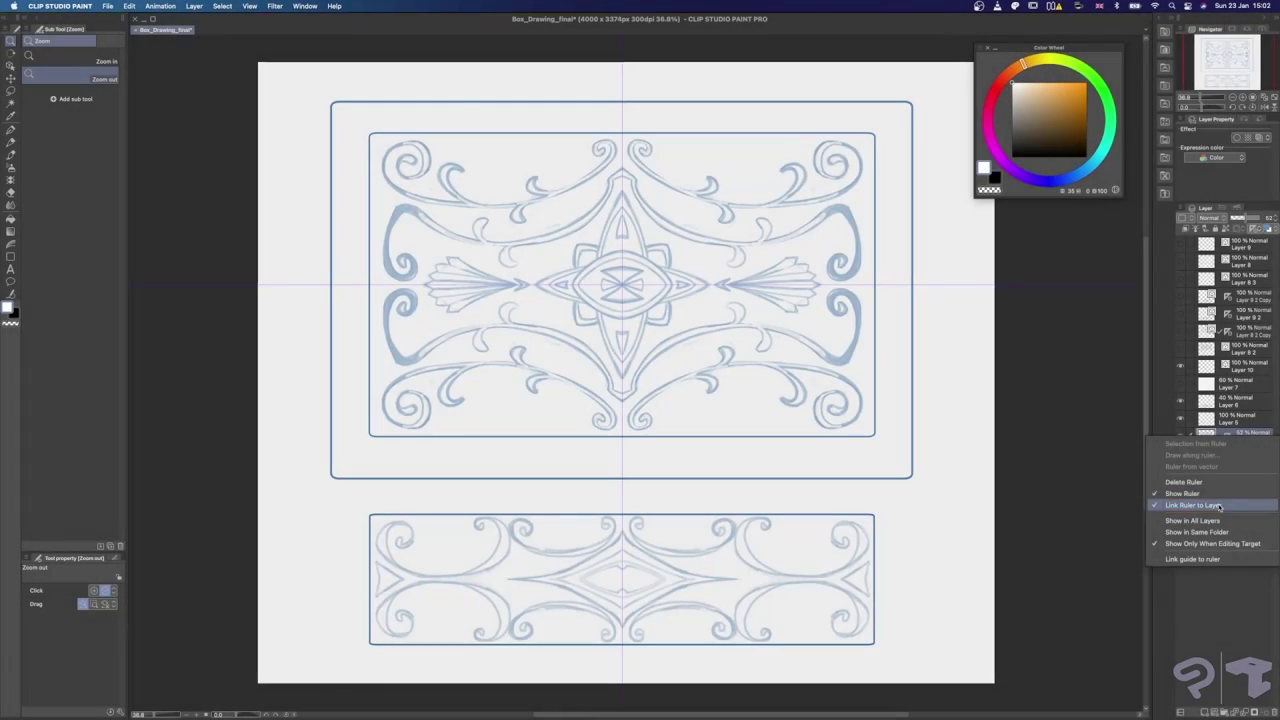
{"action": "left_click", "coordinate": [1220, 505]}
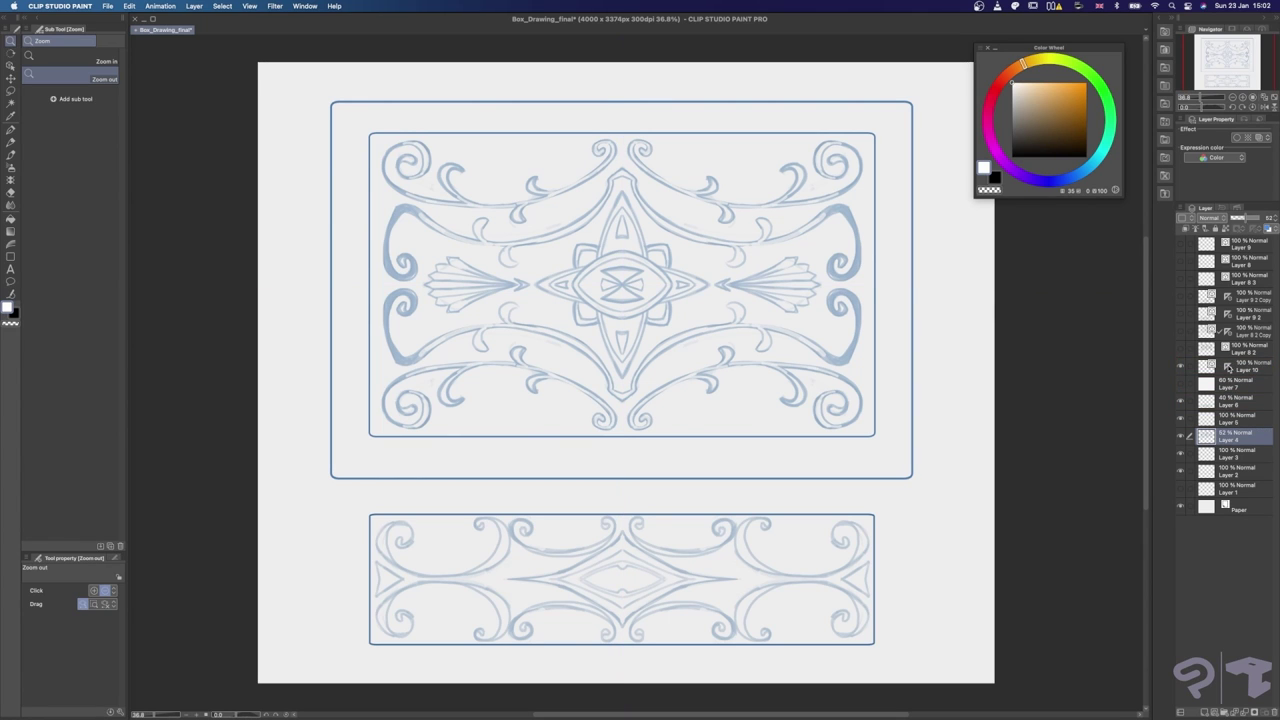
{"action": "right_click", "coordinate": [1229, 367]}
{"action": "left_click", "coordinate": [1205, 436]}
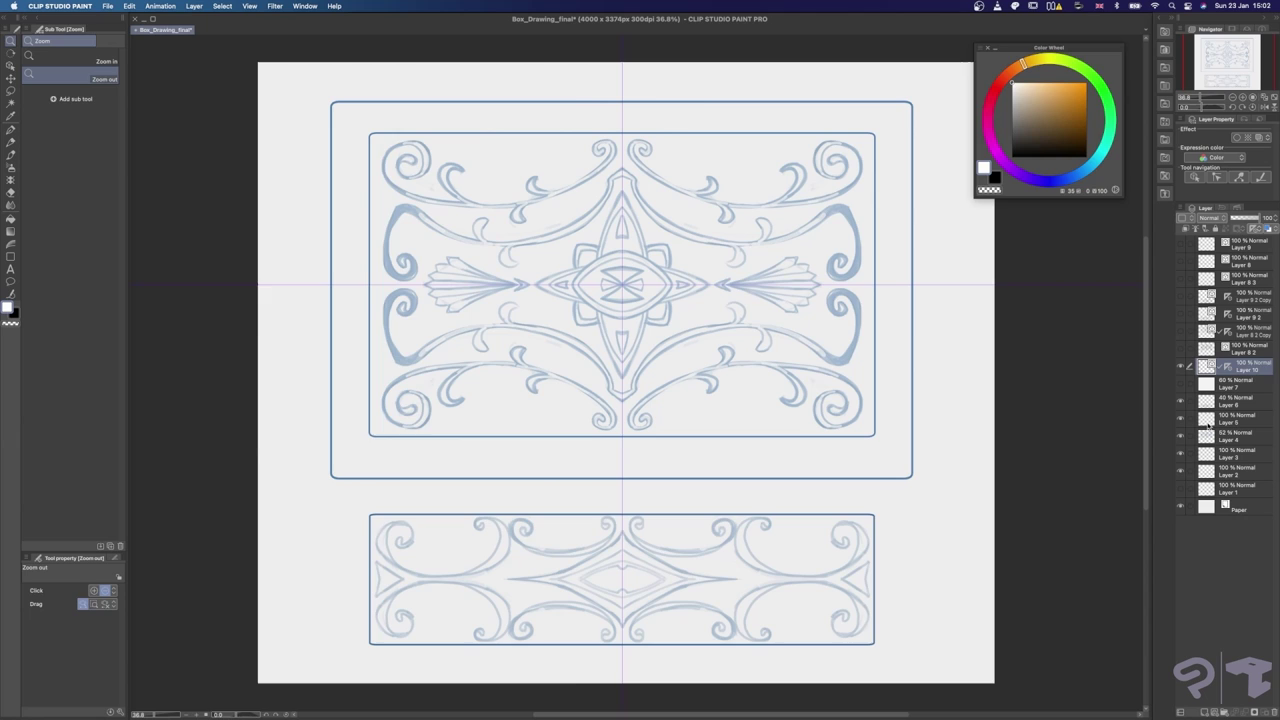
Ink the curled end and inner edge of the thick side scroll with the G-pen at size 1.00, cleaning up with the eraser
{"action": "mouse_move", "coordinate": [598, 518]}
{"action": "left_mouse_down"}
{"action": "mouse_move", "coordinate": [609, 556]}
{"action": "mouse_move", "coordinate": [660, 592]}
{"action": "mouse_move", "coordinate": [712, 577]}
{"action": "left_mouse_up"}
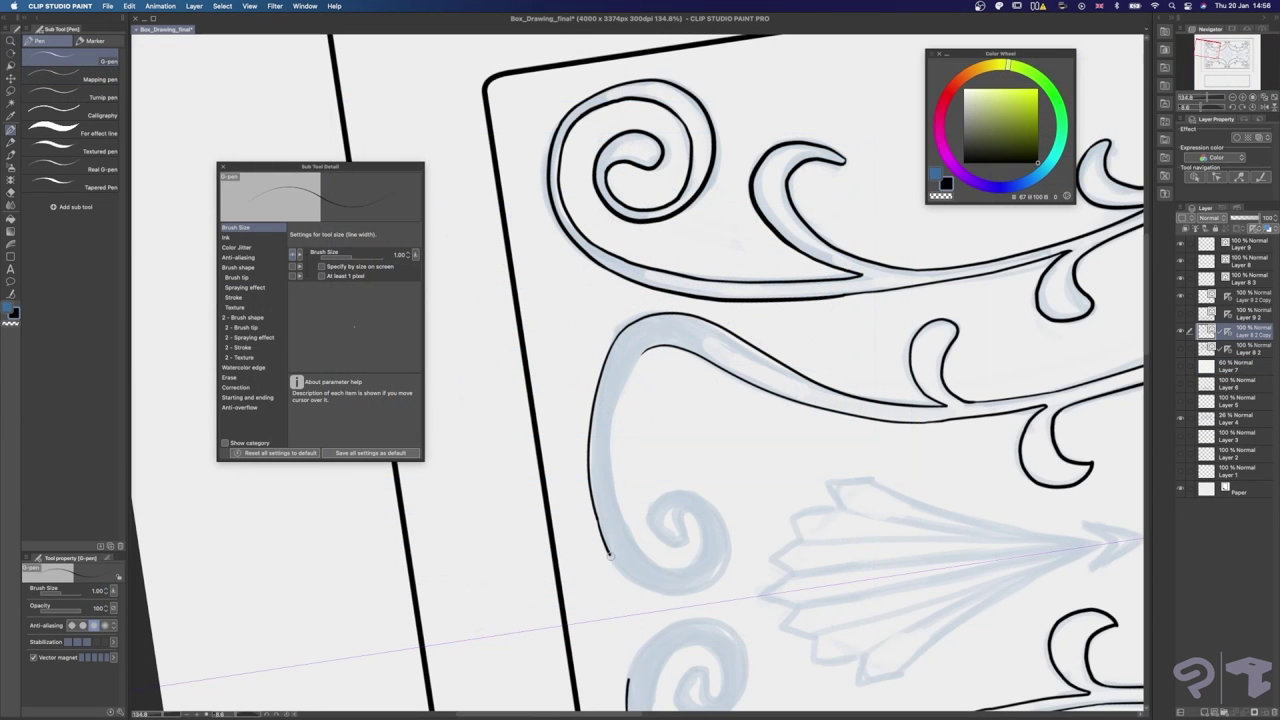
{"action": "scroll", "coordinate": [705, 560], "scroll_direction": "down", "scroll_amount": 1}
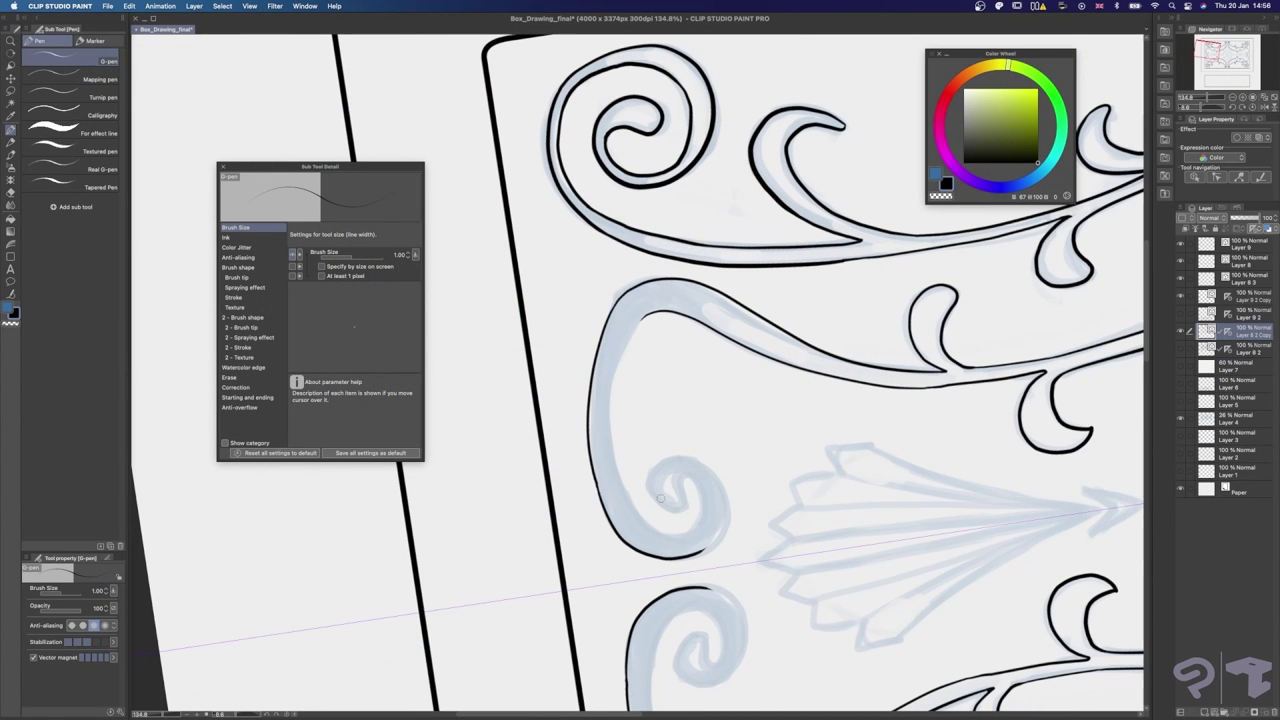
{"action": "mouse_move", "coordinate": [684, 505]}
{"action": "left_mouse_down"}
{"action": "mouse_move", "coordinate": [675, 514]}
{"action": "mouse_move", "coordinate": [649, 494]}
{"action": "mouse_move", "coordinate": [668, 456]}
{"action": "mouse_move", "coordinate": [692, 460]}
{"action": "mouse_move", "coordinate": [647, 486]}
{"action": "mouse_move", "coordinate": [665, 510]}
{"action": "mouse_move", "coordinate": [689, 491]}
{"action": "mouse_move", "coordinate": [666, 457]}
{"action": "mouse_move", "coordinate": [706, 468]}
{"action": "mouse_move", "coordinate": [723, 515]}
{"action": "mouse_move", "coordinate": [689, 553]}
{"action": "left_mouse_up"}
{"action": "key", "text": "super+z"}
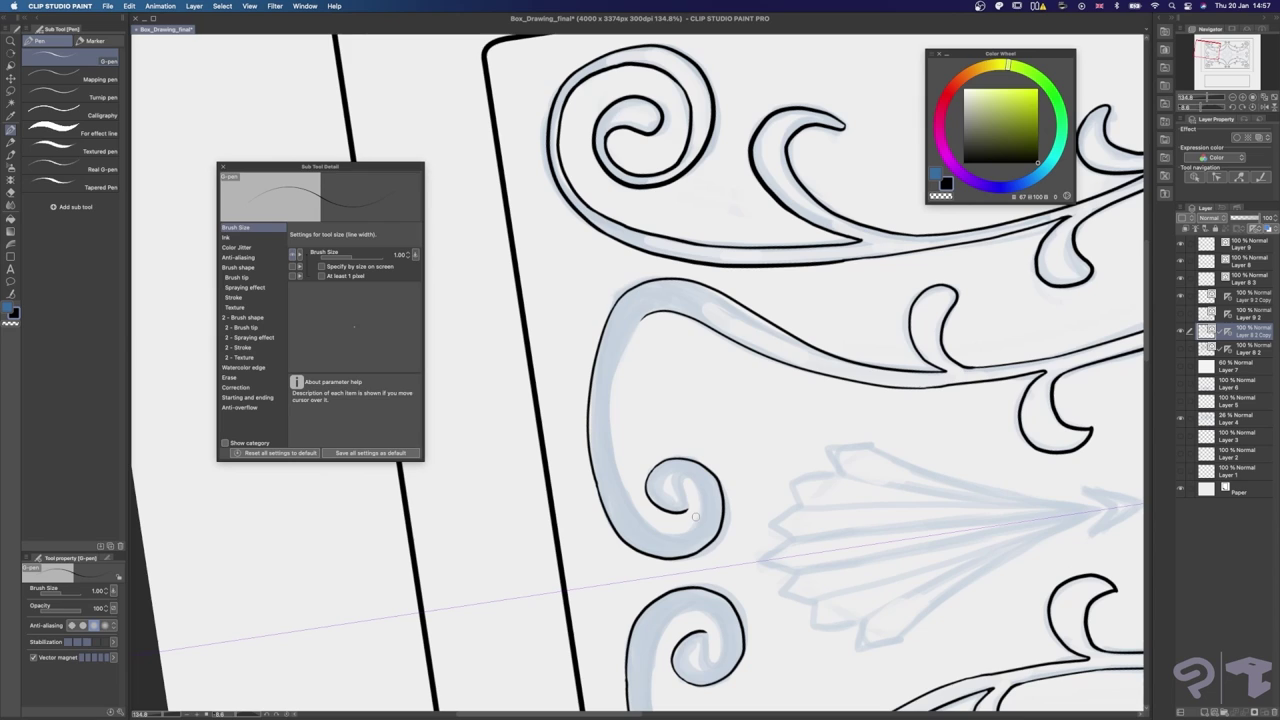
{"action": "mouse_move", "coordinate": [687, 507]}
{"action": "left_mouse_down"}
{"action": "mouse_move", "coordinate": [682, 478]}
{"action": "mouse_move", "coordinate": [700, 474]}
{"action": "mouse_move", "coordinate": [705, 505]}
{"action": "mouse_move", "coordinate": [688, 528]}
{"action": "mouse_move", "coordinate": [652, 534]}
{"action": "mouse_move", "coordinate": [618, 409]}
{"action": "left_mouse_up"}
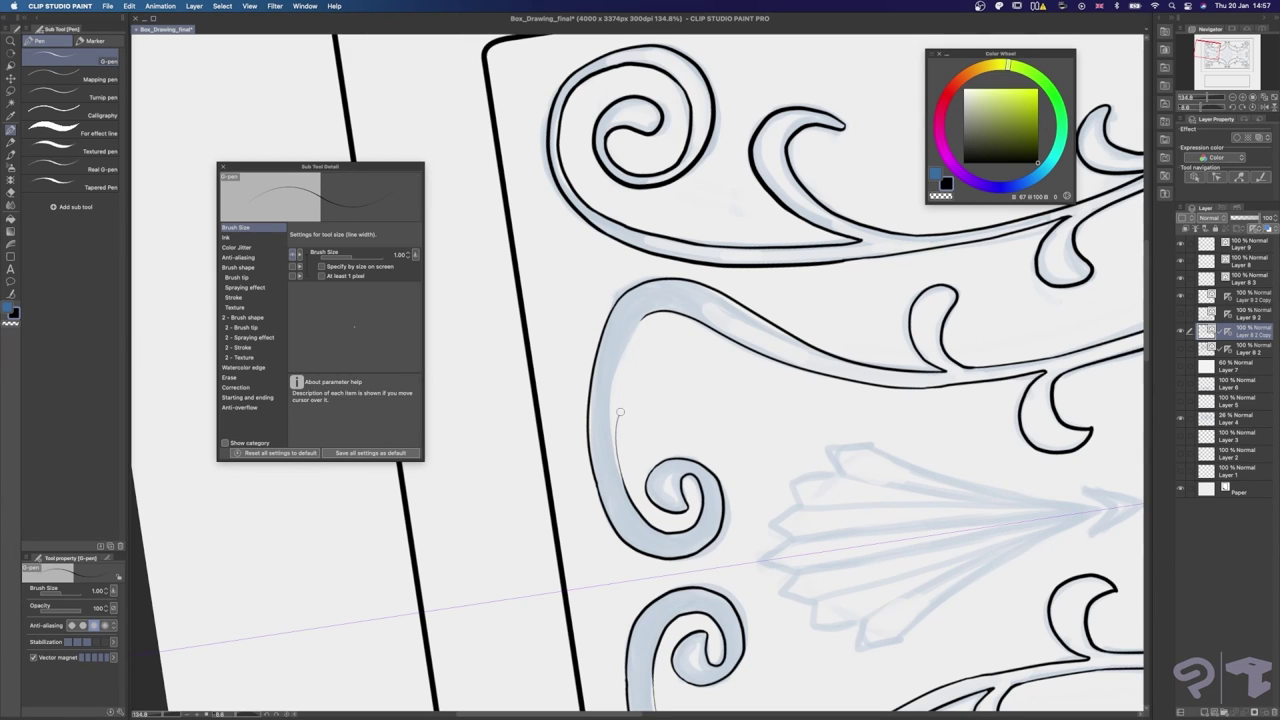
{"action": "key", "text": "e"}
{"action": "left_click_drag", "start_coordinate": [625, 490], "coordinate": [621, 412]}
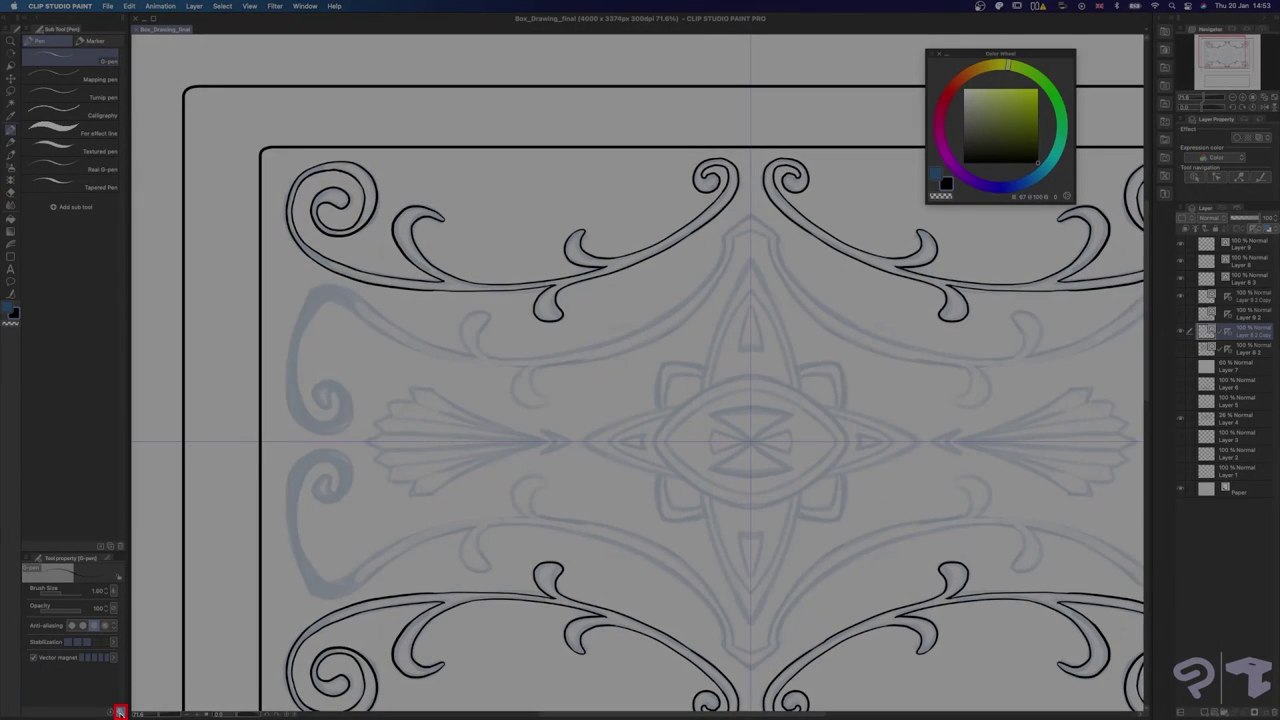
Enable Vector magnet in the G-pen's correction settings and ink the upper contour of the scroll above the flower in joining strokes
{"action": "left_click", "coordinate": [119, 712]}
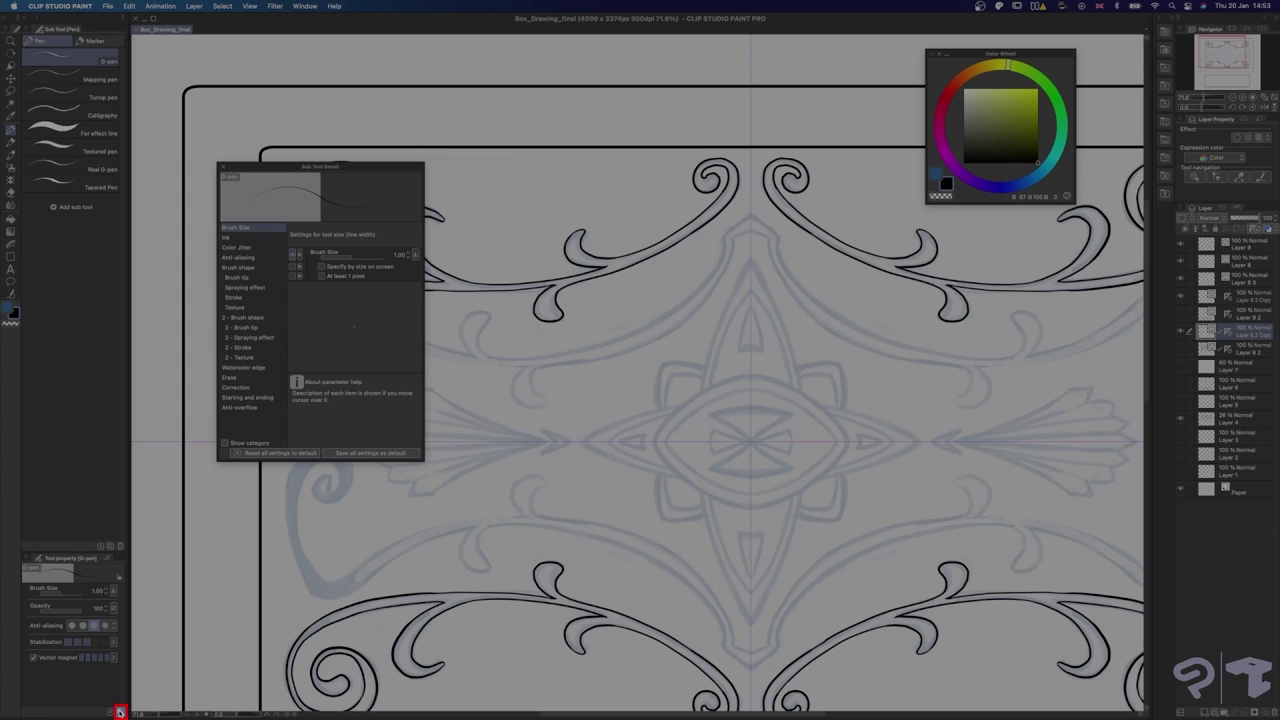
{"action": "left_click", "coordinate": [283, 387]}
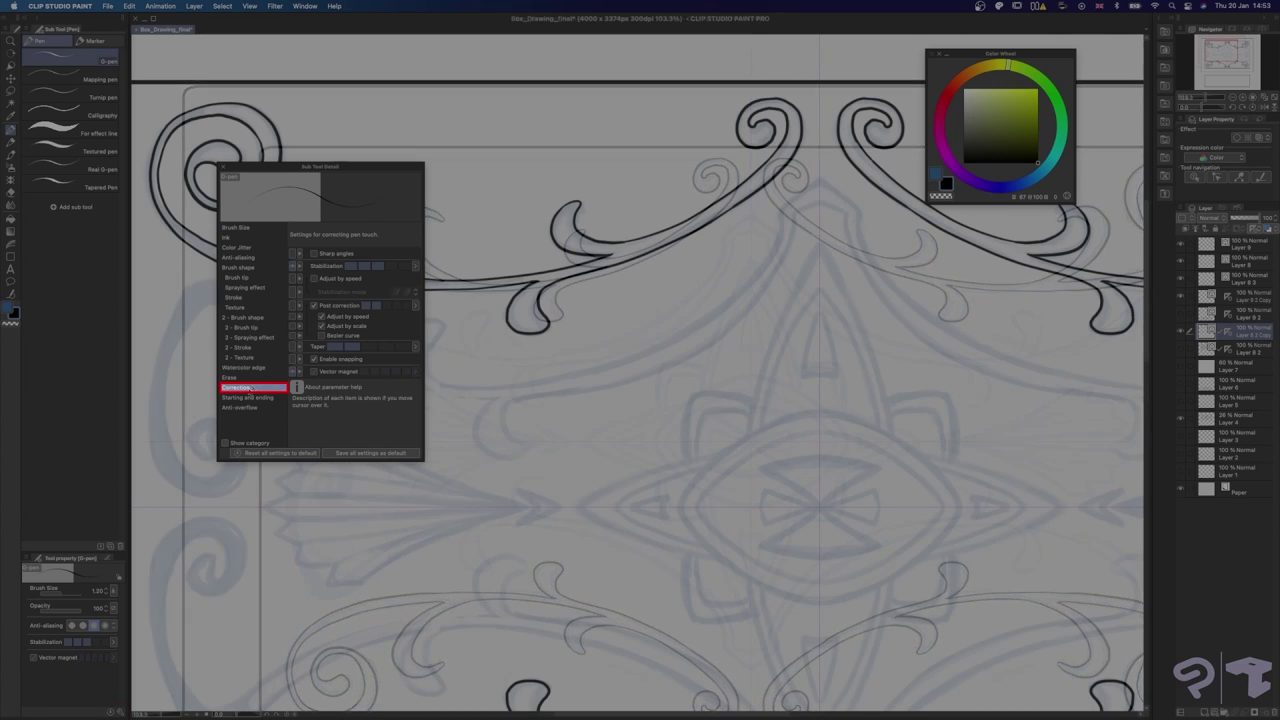
{"action": "left_click", "coordinate": [314, 371]}
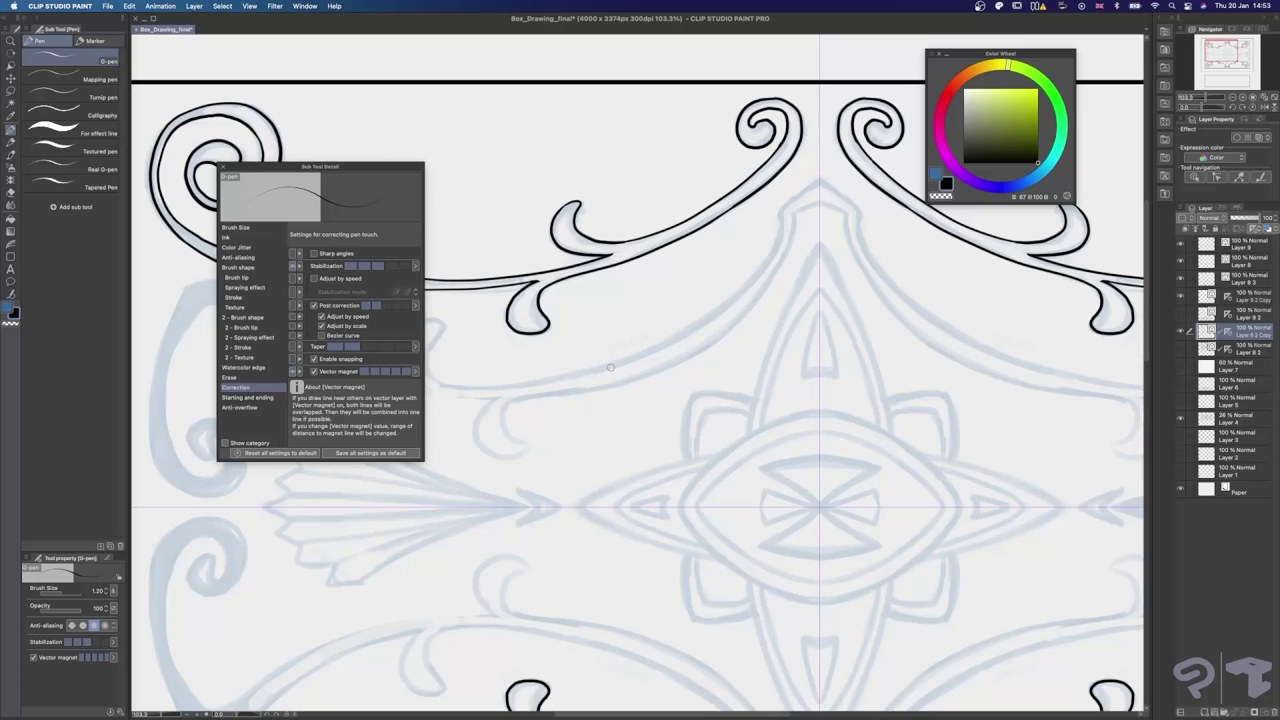
{"action": "mouse_move", "coordinate": [600, 366]}
{"action": "left_mouse_down"}
{"action": "mouse_move", "coordinate": [684, 328]}
{"action": "mouse_move", "coordinate": [731, 278]}
{"action": "mouse_move", "coordinate": [747, 234]}
{"action": "left_mouse_up"}
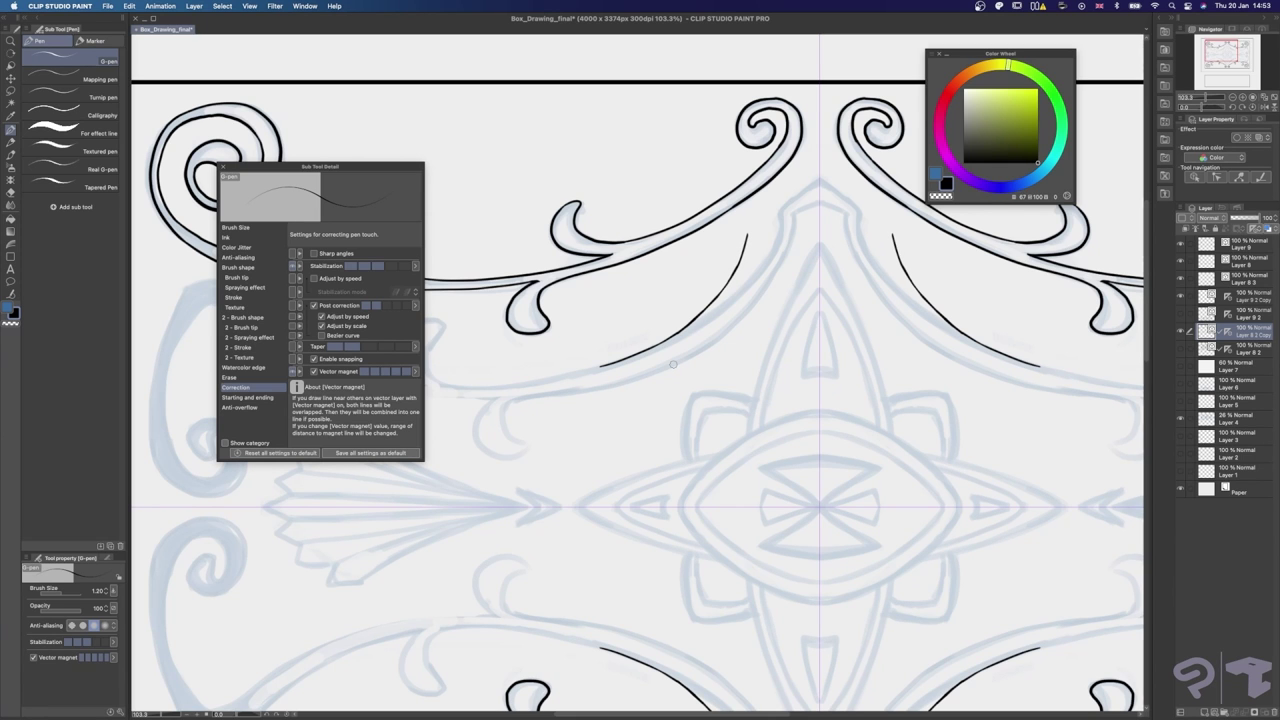
{"action": "mouse_move", "coordinate": [585, 369]}
{"action": "left_mouse_down"}
{"action": "mouse_move", "coordinate": [622, 357]}
{"action": "mouse_move", "coordinate": [612, 362]}
{"action": "left_mouse_up"}
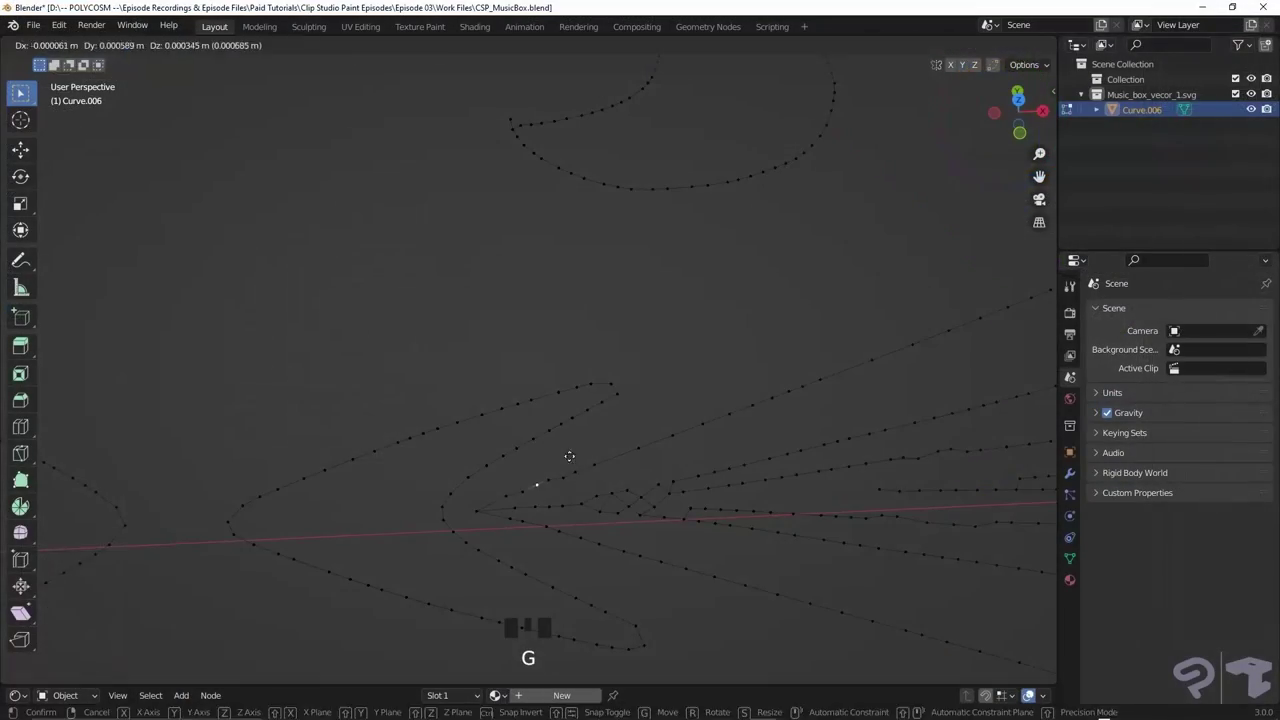
Switch to Blender, delete the stray vertices at the fan ornament's narrow end and bridge the gap with an edge
{"action": "left_click", "coordinate": [674, 482]}
{"action": "key", "text": "Delete"}
{"action": "left_click", "coordinate": [651, 460]}
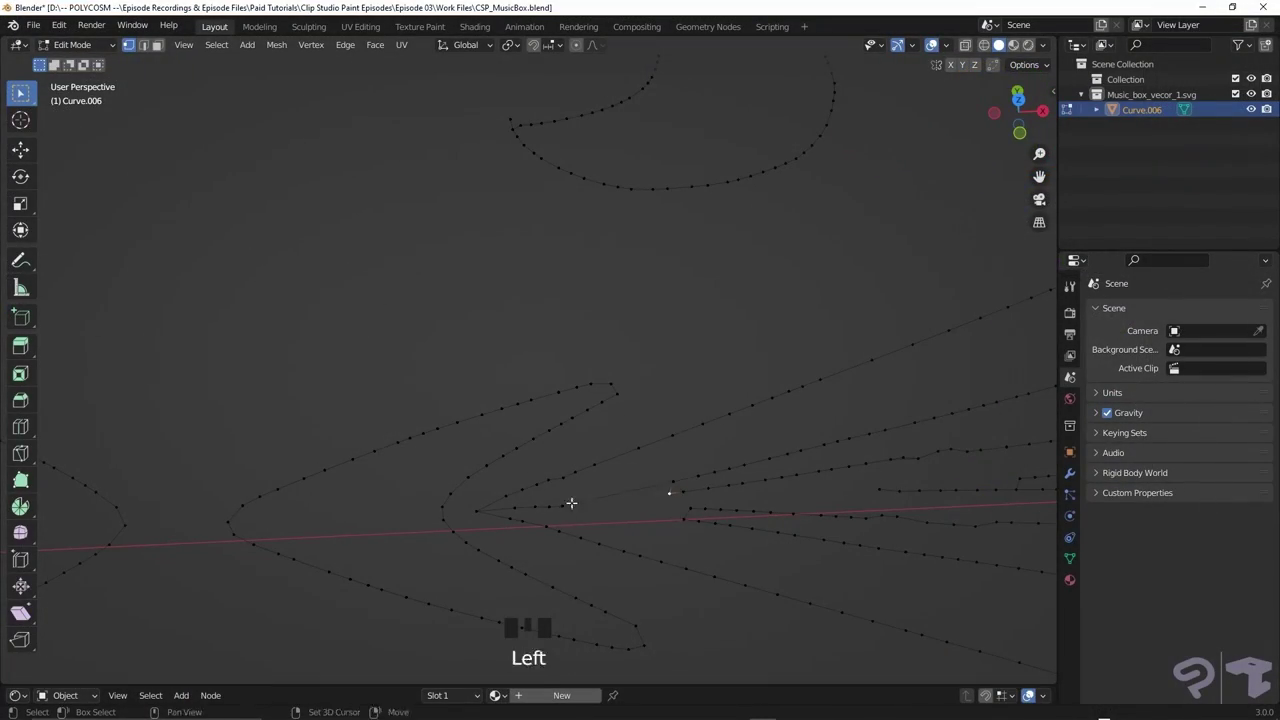
{"action": "key", "text": "f"}
{"action": "key", "text": "g"}
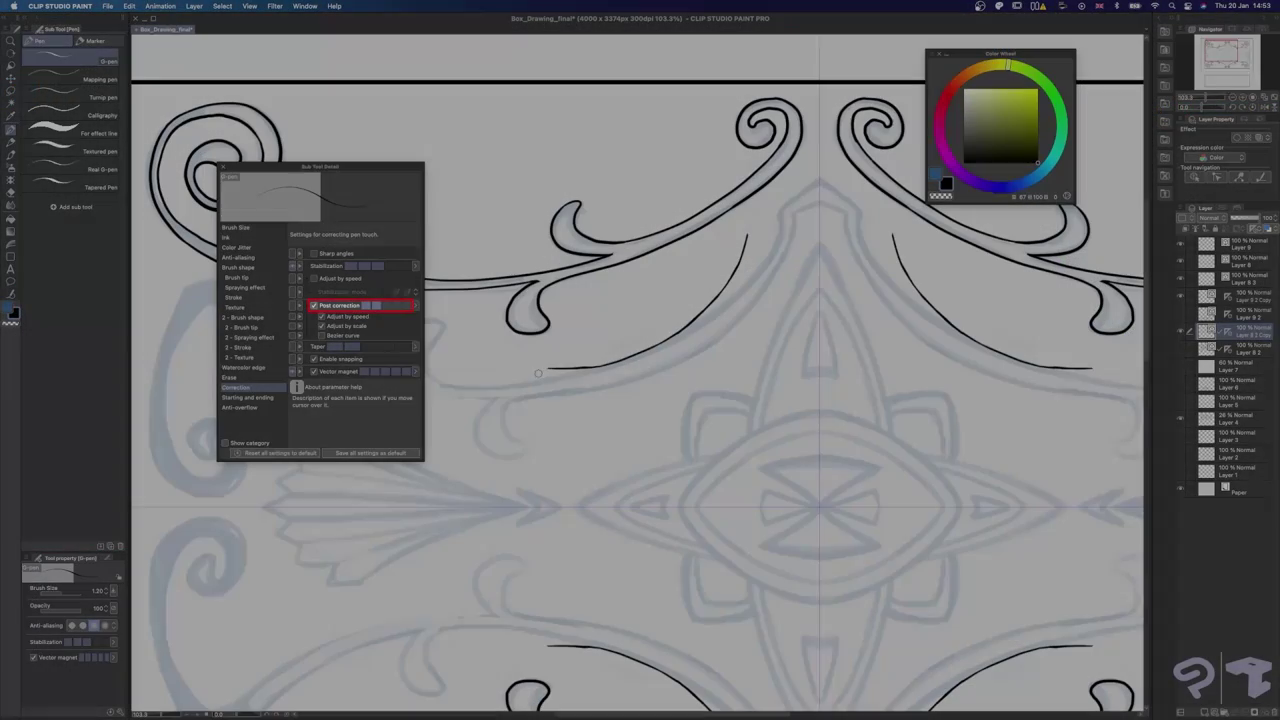
Return to Clip Studio Paint and extend the scroll's upper contour with a short G-pen stroke
{"action": "left_click_drag", "start_coordinate": [538, 373], "coordinate": [548, 366]}
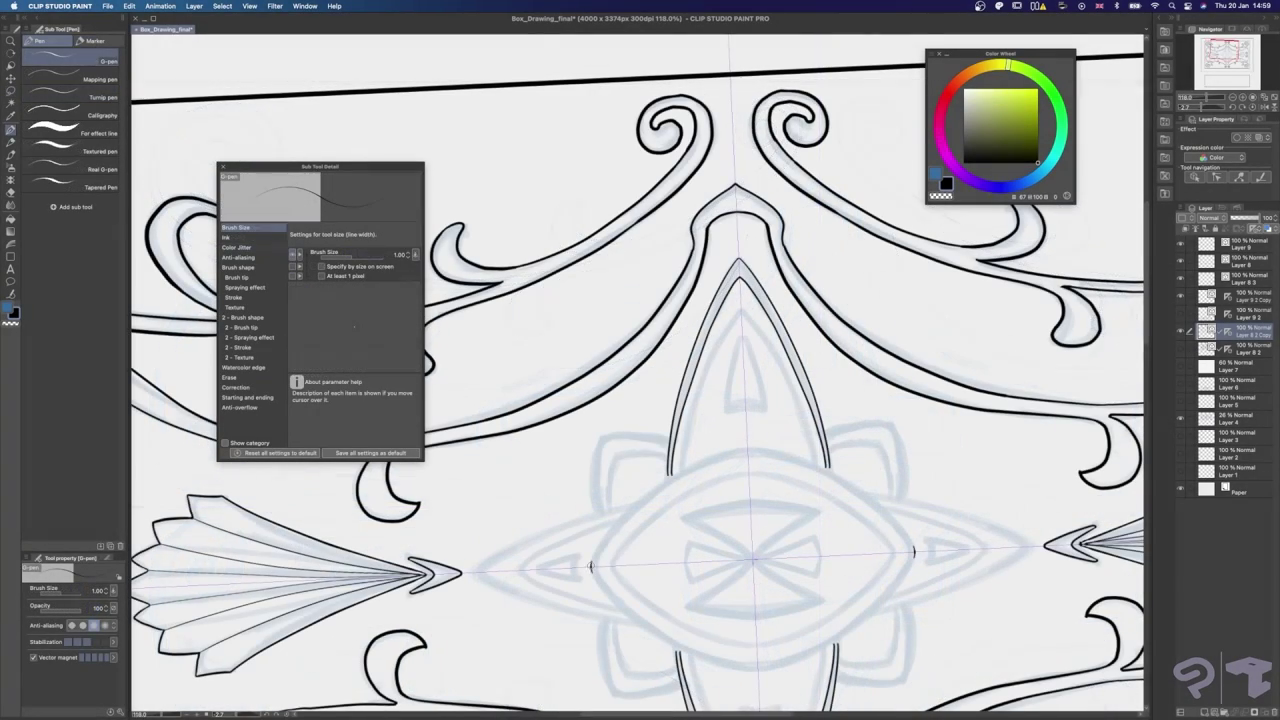
Undo the last strokes, ink the lens-shaped outline around the flower's centre and clean up its junction with the vertical petal using the eraser
{"action": "key", "text": "super+z"}
{"action": "key", "text": "super+z"}
{"action": "mouse_move", "coordinate": [591, 567]}
{"action": "left_mouse_down"}
{"action": "mouse_move", "coordinate": [621, 522]}
{"action": "mouse_move", "coordinate": [748, 449]}
{"action": "mouse_move", "coordinate": [744, 423]}
{"action": "left_mouse_up"}
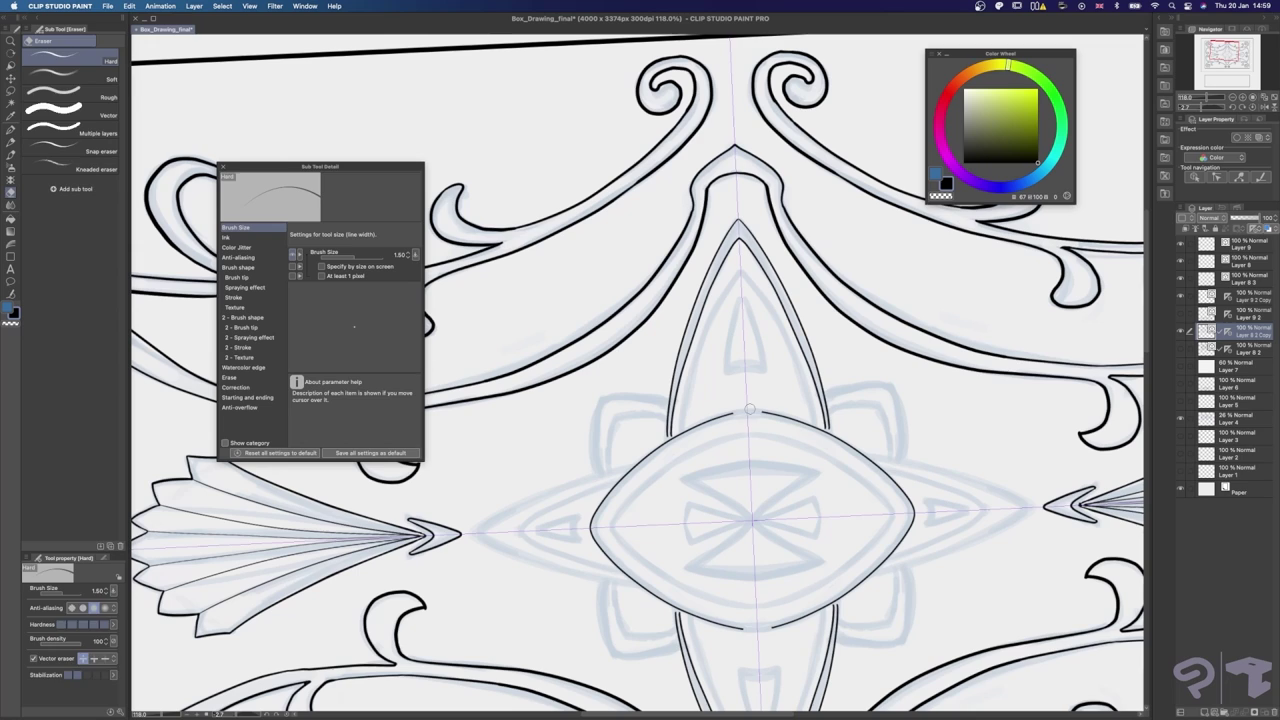
{"action": "left_click_drag", "start_coordinate": [672, 403], "coordinate": [669, 419]}
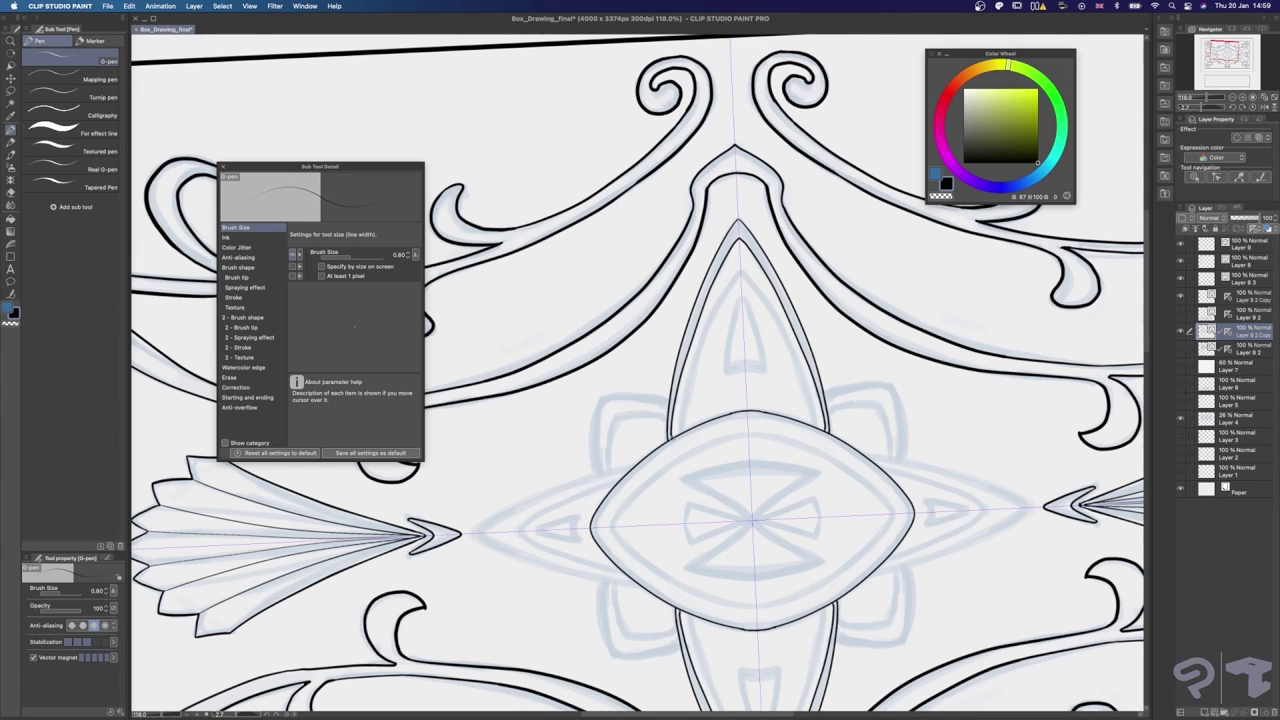
Ink the inner contour of the vertical pointed petals with the G-pen at size 0.80
{"action": "left_click_drag", "start_coordinate": [741, 271], "coordinate": [681, 432]}
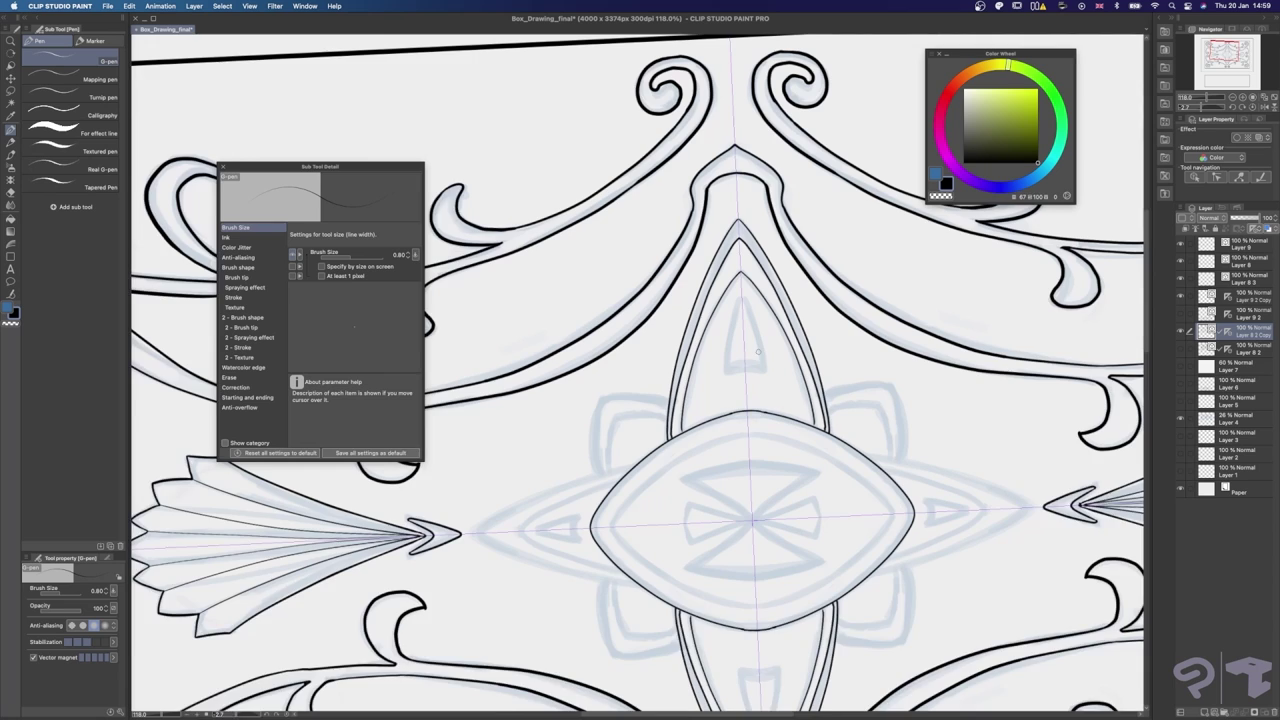
{"action": "left_click_drag", "start_coordinate": [743, 297], "coordinate": [709, 344]}
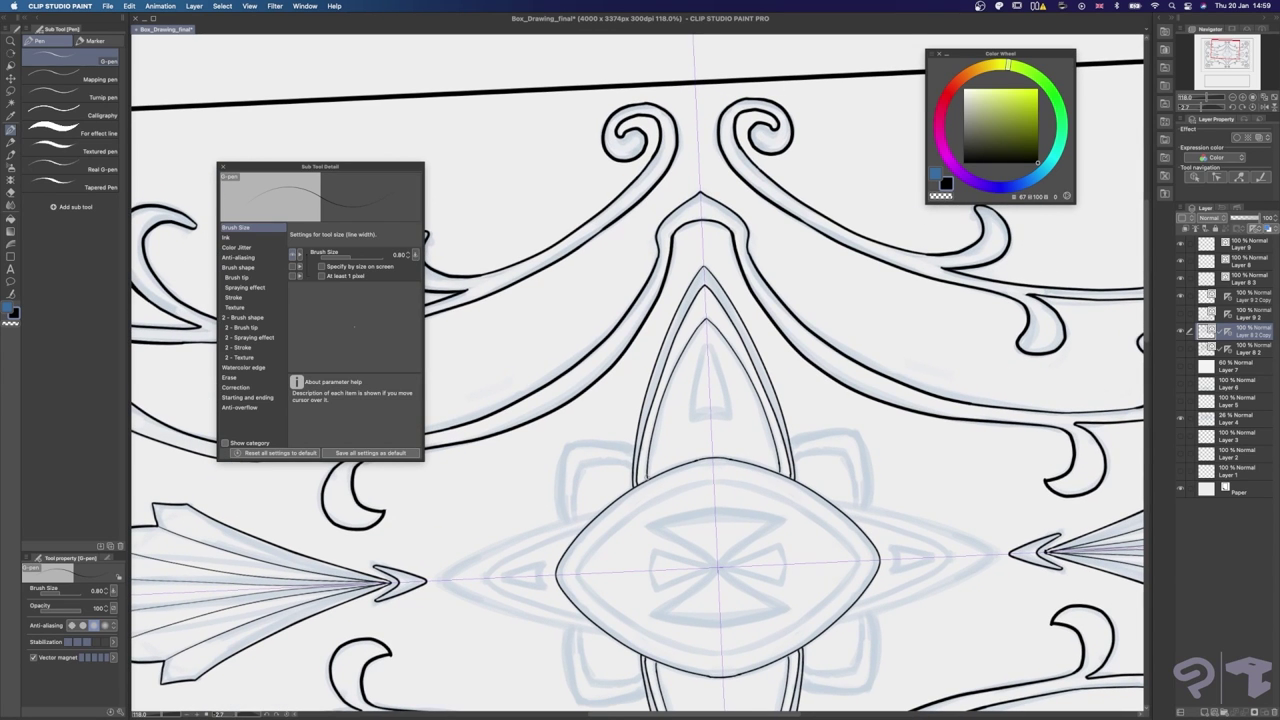
Ink the small teardrop inside the vertical petals and the inner contour of the central lens shape with the G-pen
{"action": "left_click_drag", "start_coordinate": [706, 344], "coordinate": [690, 411]}
{"action": "scroll", "coordinate": [717, 433], "scroll_direction": "down", "scroll_amount": 4}
{"action": "mouse_move", "coordinate": [578, 474]}
{"action": "left_mouse_down"}
{"action": "mouse_move", "coordinate": [592, 442]}
{"action": "mouse_move", "coordinate": [700, 384]}
{"action": "left_mouse_up"}
Ink the outer outline of the horizontal pointed petals with the G-pen, starting from their outer tip
{"action": "scroll", "coordinate": [731, 457], "scroll_direction": "left", "scroll_amount": 3}
{"action": "scroll", "coordinate": [731, 457], "scroll_direction": "up", "scroll_amount": 1}
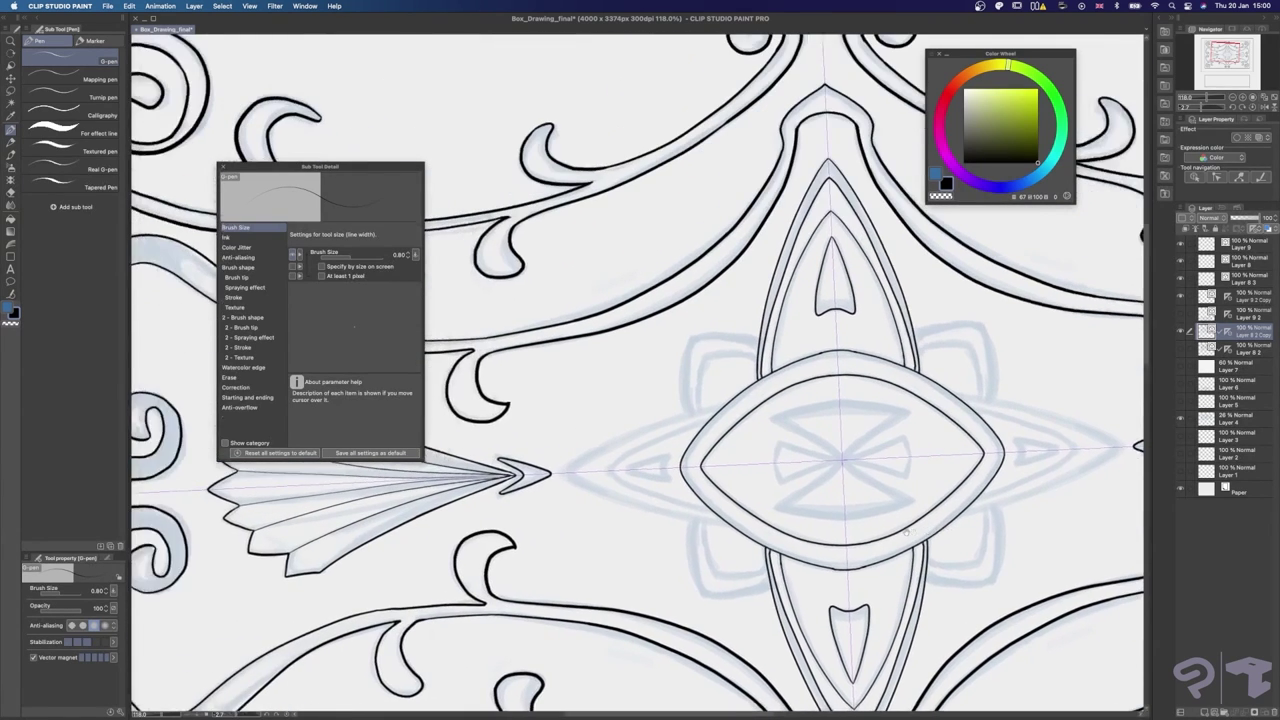
{"action": "left_click_drag", "start_coordinate": [765, 430], "coordinate": [816, 419]}
{"action": "left_click_drag", "start_coordinate": [591, 484], "coordinate": [751, 418]}
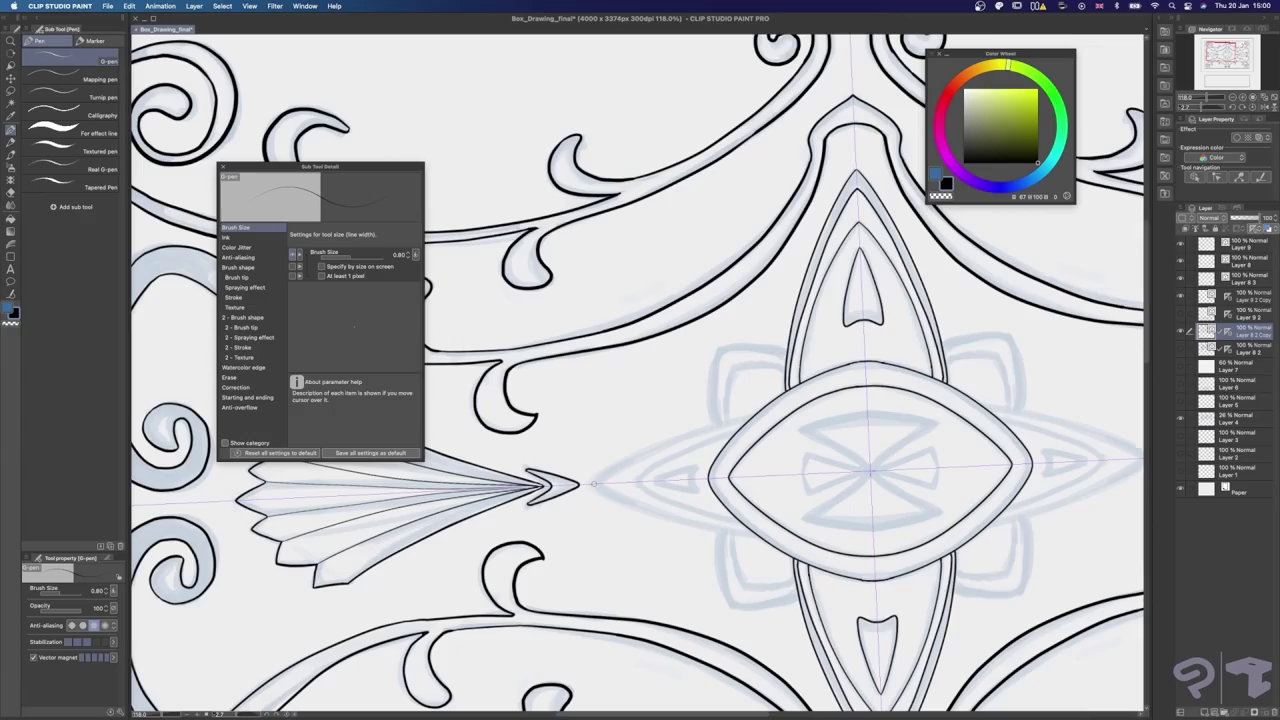
Switch to Blender, select all linked geometry of the flower's central bow-tie motif and fill it with a face
{"action": "left_click", "coordinate": [557, 335]}
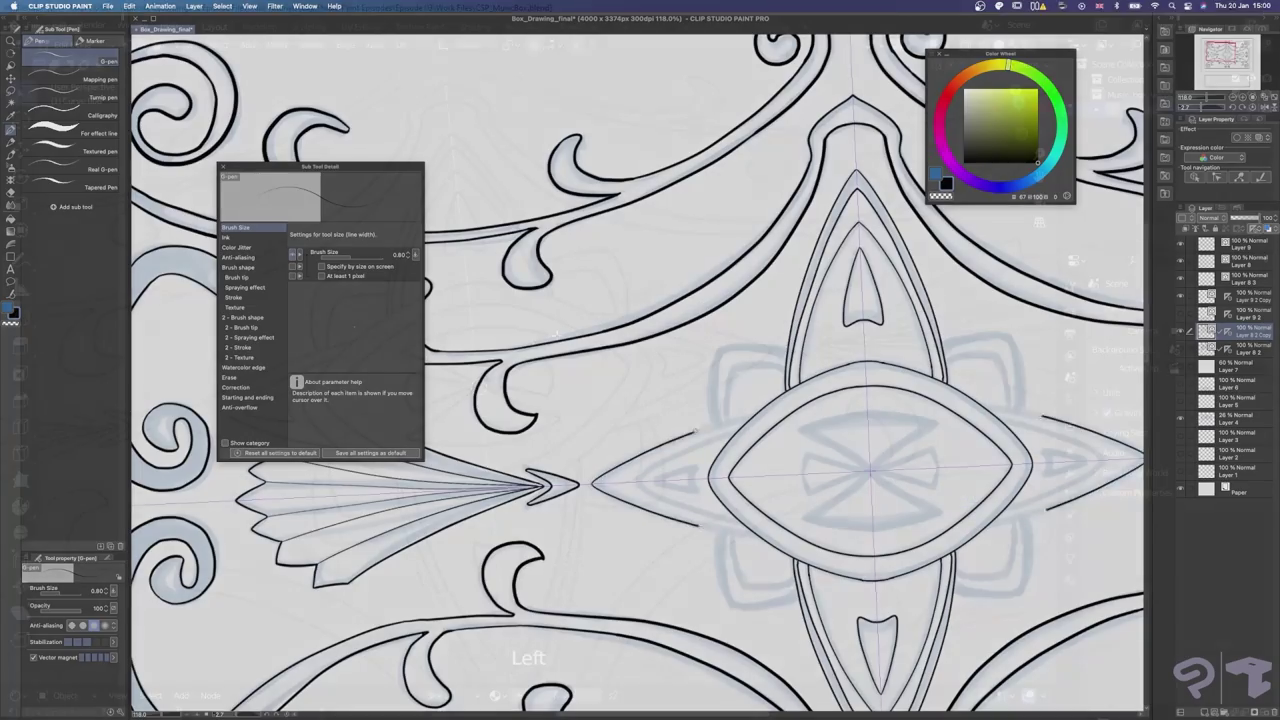
{"action": "key", "text": "ctrl+l"}
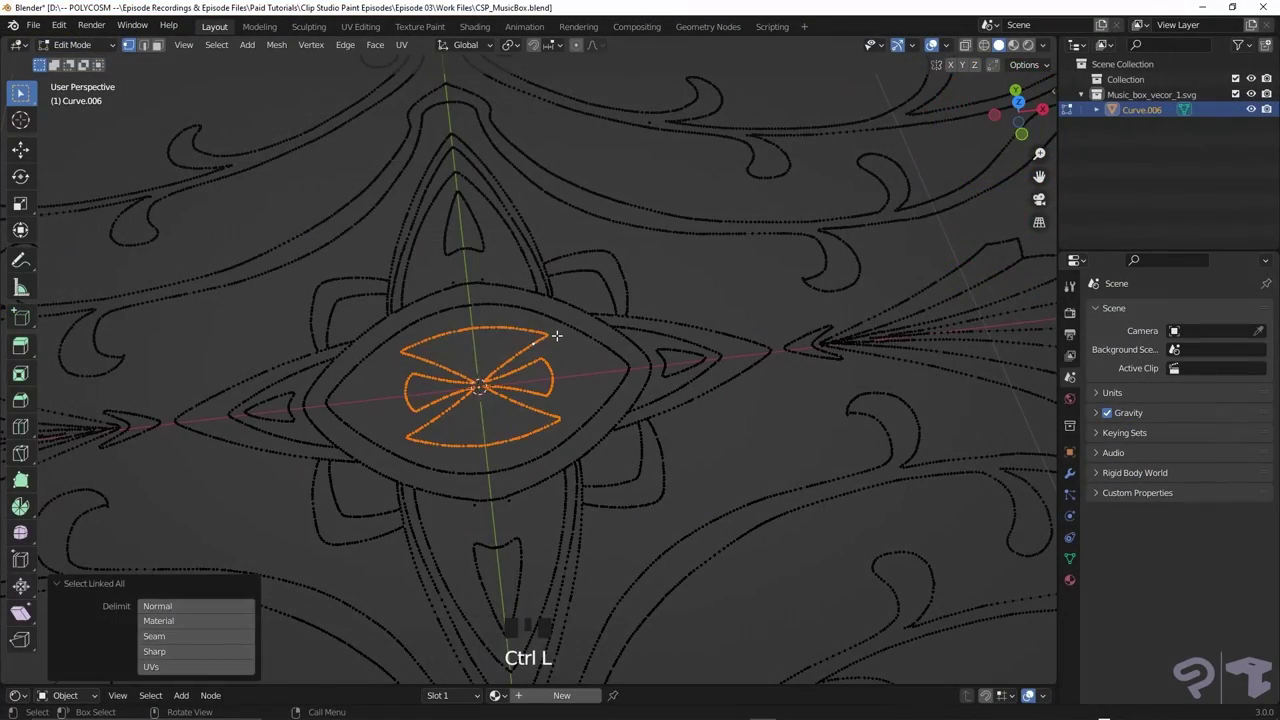
{"action": "key", "text": "f"}
{"action": "mouse_move", "coordinate": [557, 340]}
{"action": "middle_mouse_down"}
{"action": "mouse_move", "coordinate": [629, 306]}
{"action": "mouse_move", "coordinate": [699, 301]}
{"action": "mouse_move", "coordinate": [611, 317]}
{"action": "middle_mouse_up"}
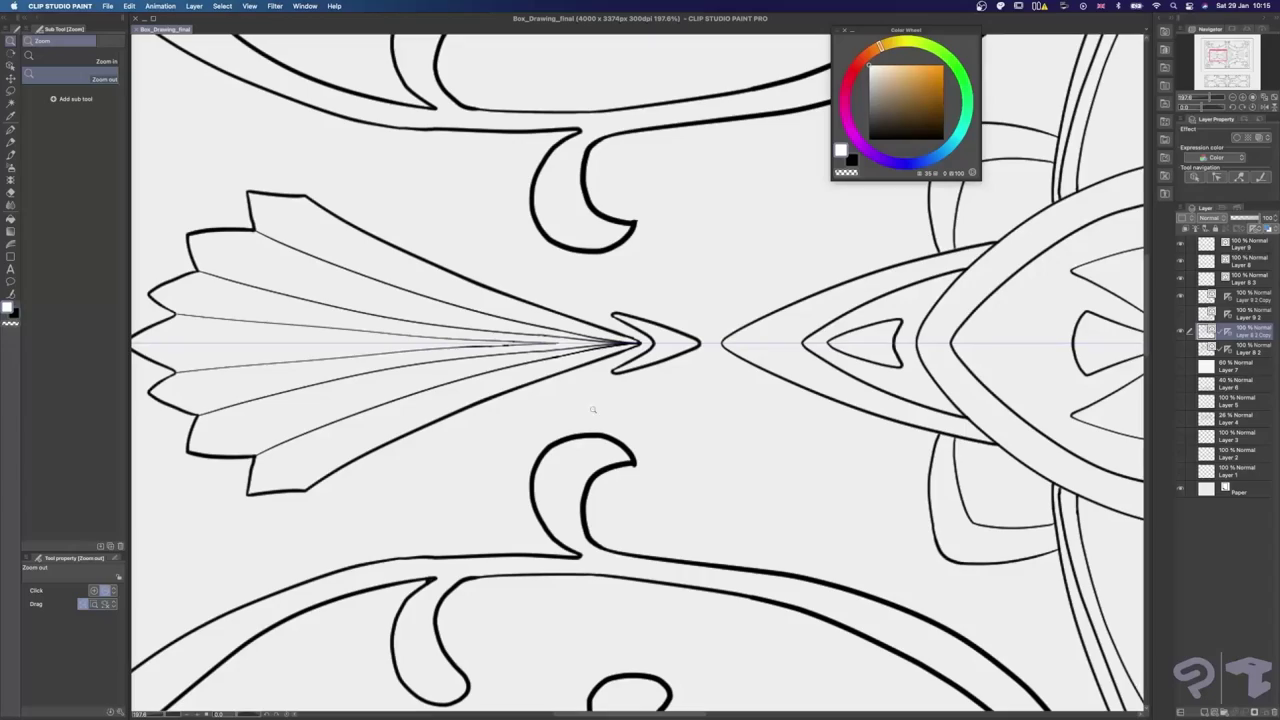
Return to Clip Studio Paint and examine the vector control points of the arrowhead and the fan outline with the Object tool
{"action": "left_click", "coordinate": [11, 66]}
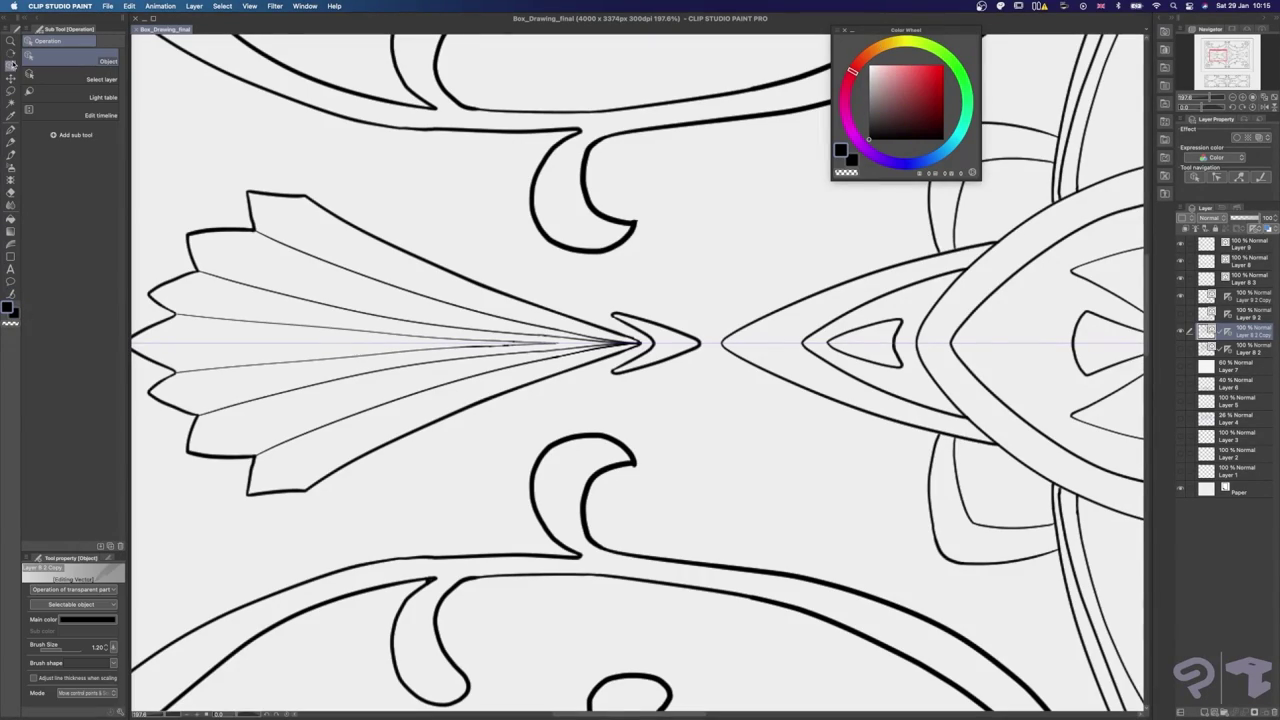
{"action": "left_click", "coordinate": [637, 343]}
{"action": "left_click", "coordinate": [619, 352]}
{"action": "left_click", "coordinate": [670, 356]}
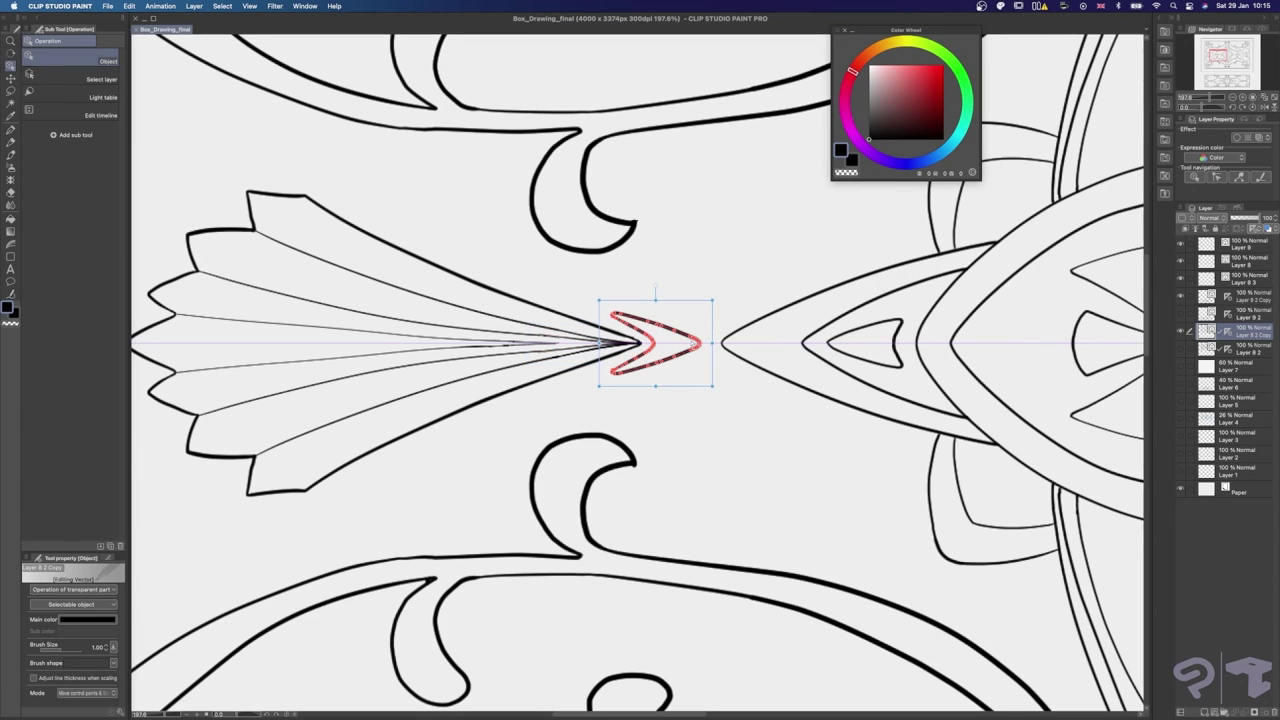
{"action": "left_click", "coordinate": [587, 370]}
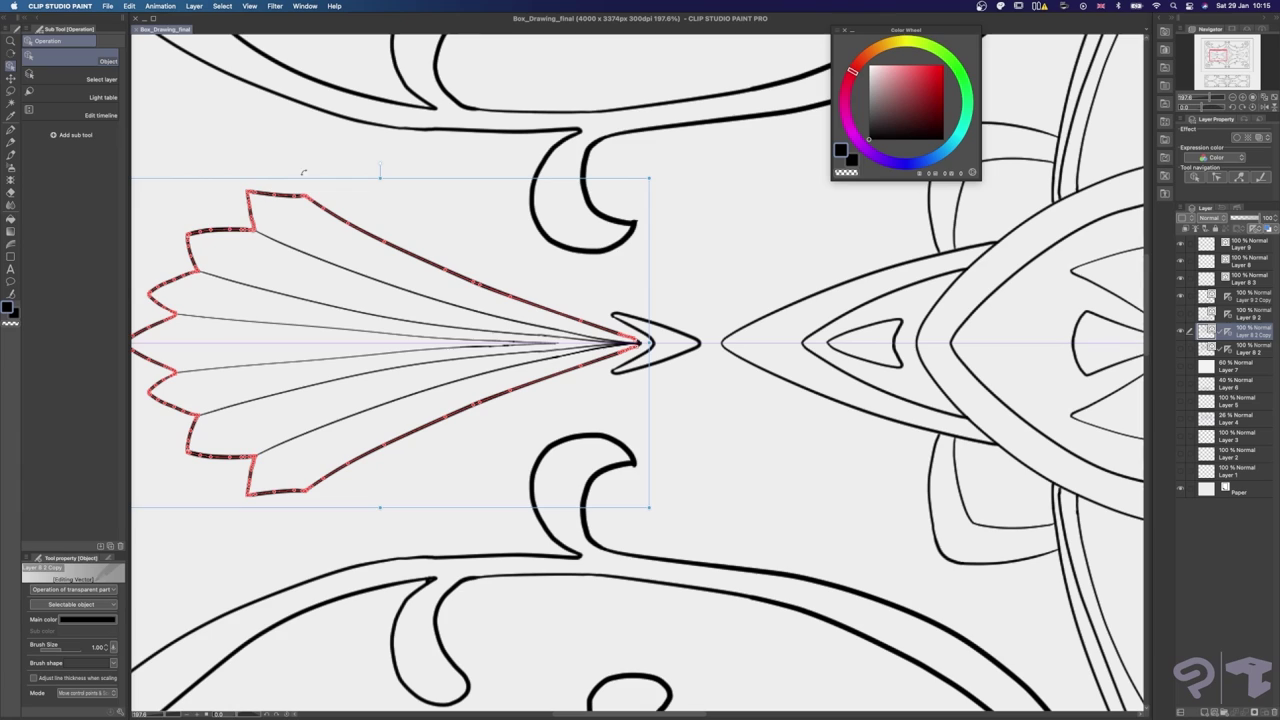
{"action": "left_click", "coordinate": [706, 275]}
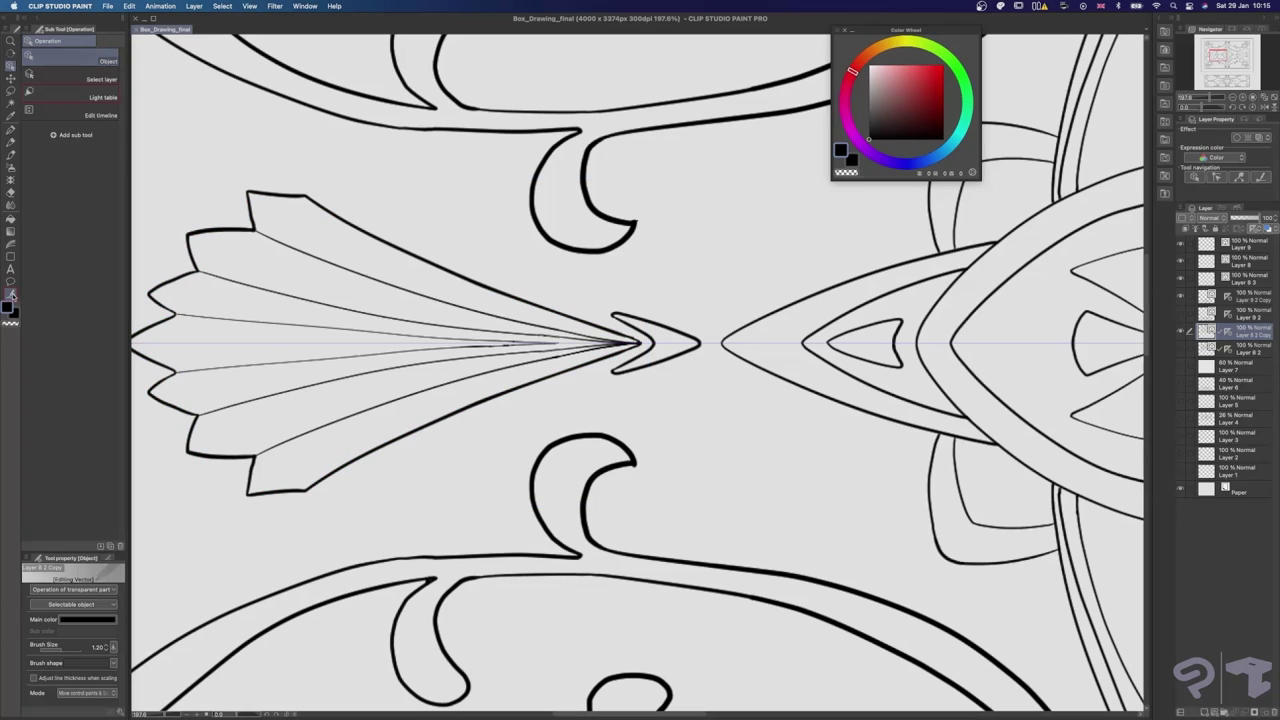
Simplify the vector lines of the arrowhead and the fan outline using Simplify vector line with an enlarged brush
{"action": "left_click", "coordinate": [11, 293]}
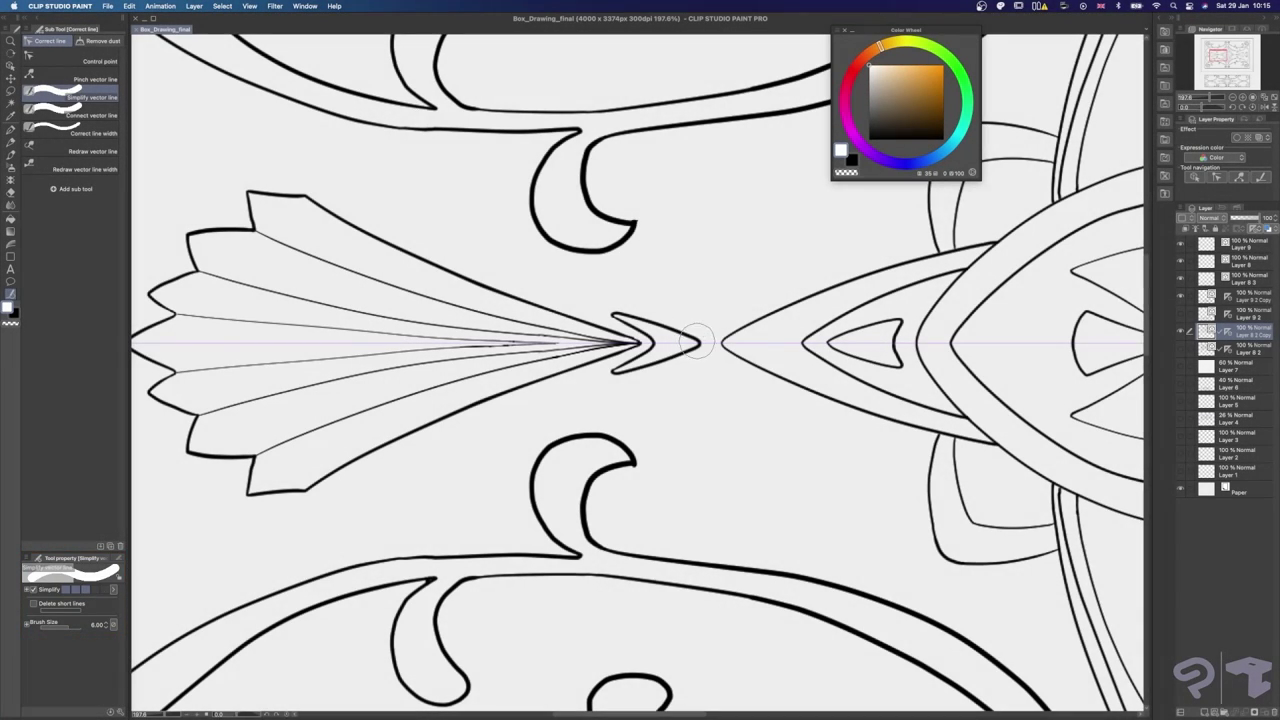
{"action": "key", "text": "bracketright"}
{"action": "key", "text": "bracketright"}
{"action": "key", "text": "bracketright"}
{"action": "key", "text": "bracketright"}
{"action": "mouse_move", "coordinate": [690, 344]}
{"action": "left_mouse_down"}
{"action": "mouse_move", "coordinate": [572, 346]}
{"action": "mouse_move", "coordinate": [465, 420]}
{"action": "left_mouse_up"}
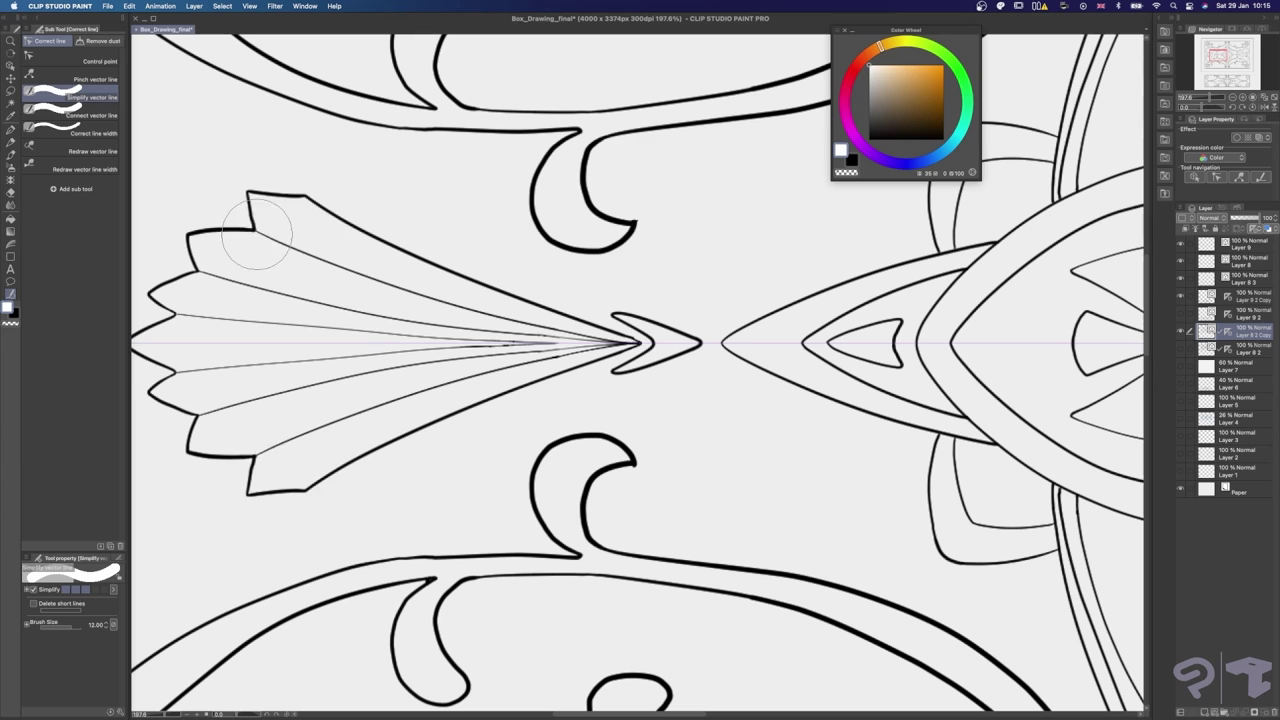
{"action": "left_click_drag", "start_coordinate": [257, 229], "coordinate": [362, 216]}
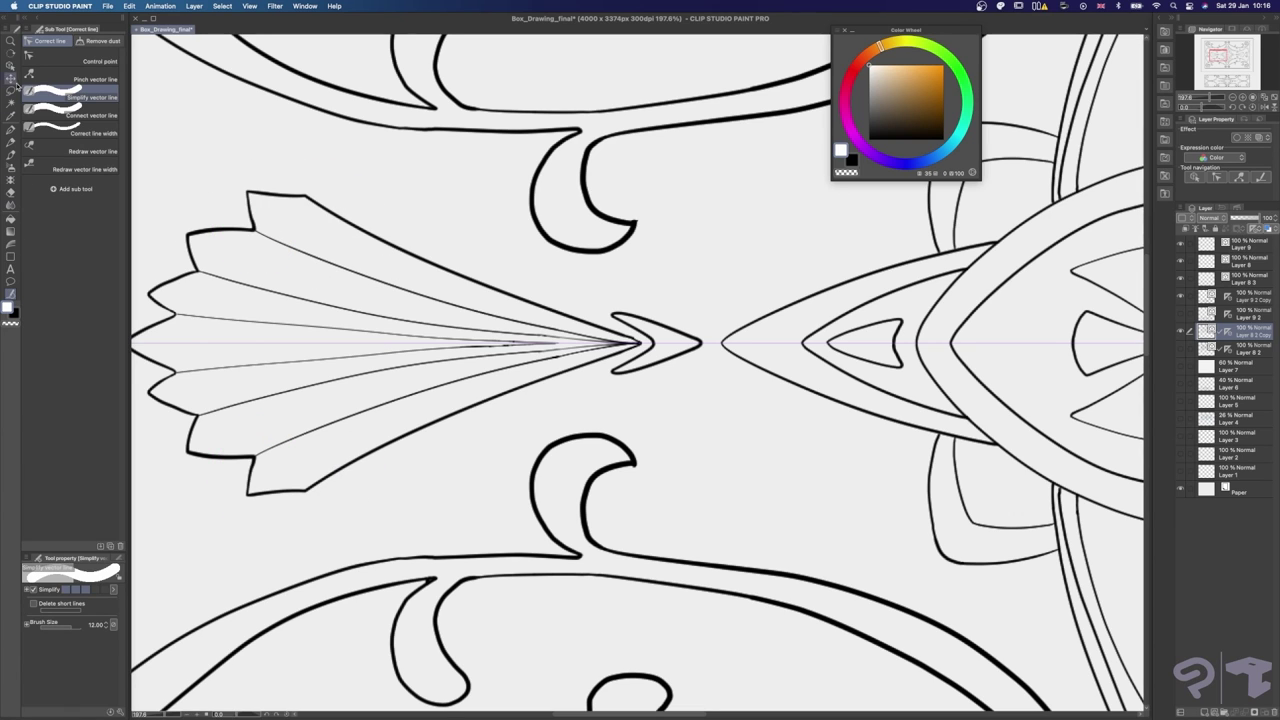
Inspect the simplified control points of the fan outline and the arrowhead with the Object tool
{"action": "left_click", "coordinate": [10, 65]}
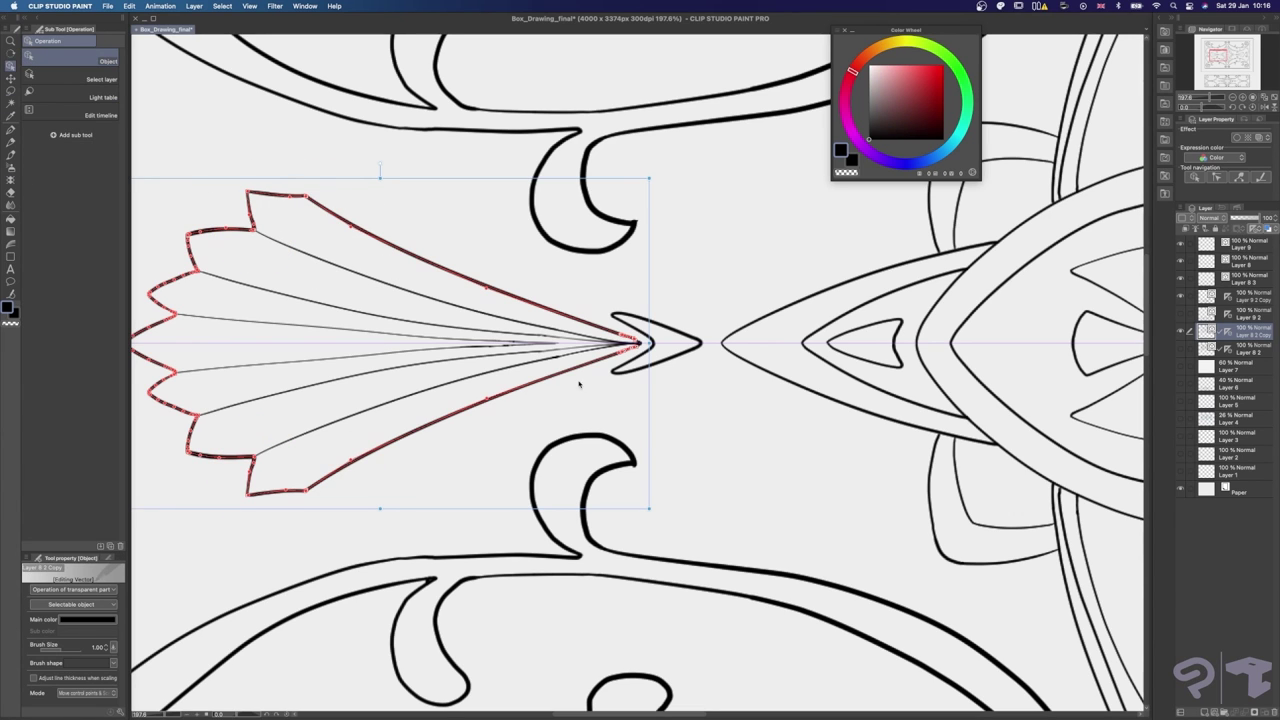
{"action": "left_click", "coordinate": [688, 352]}
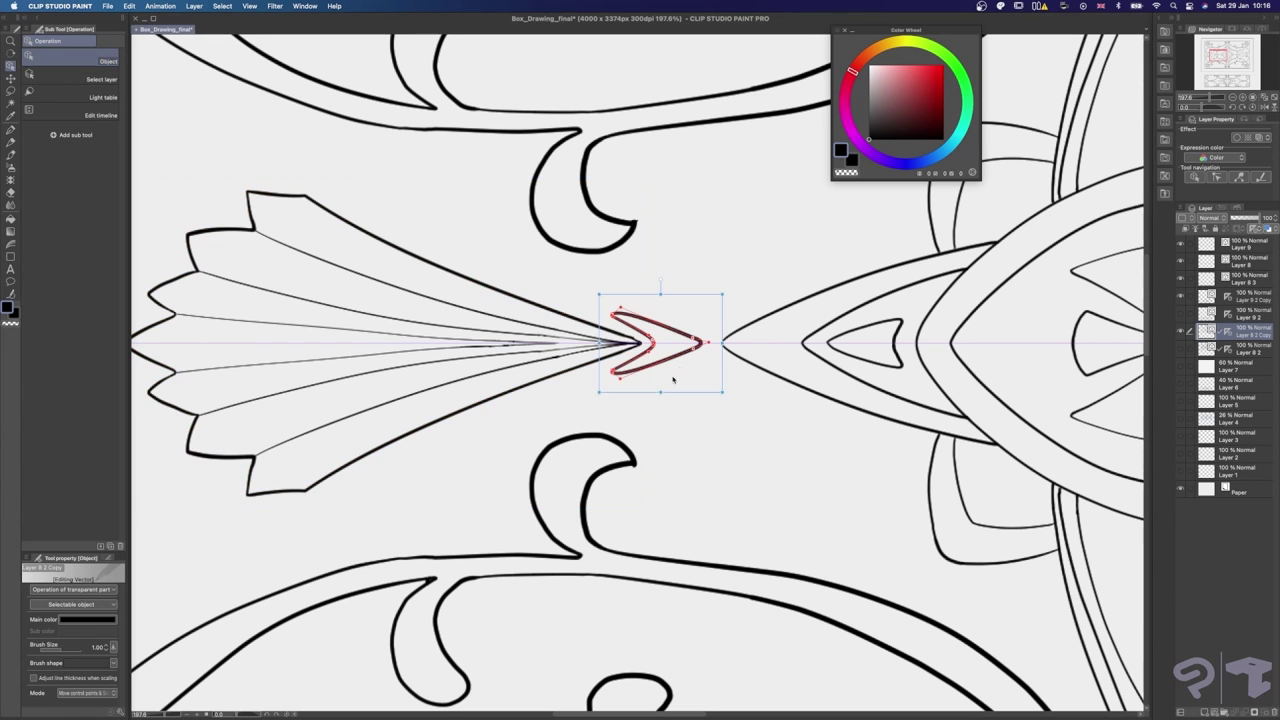
{"action": "left_click", "coordinate": [582, 355]}
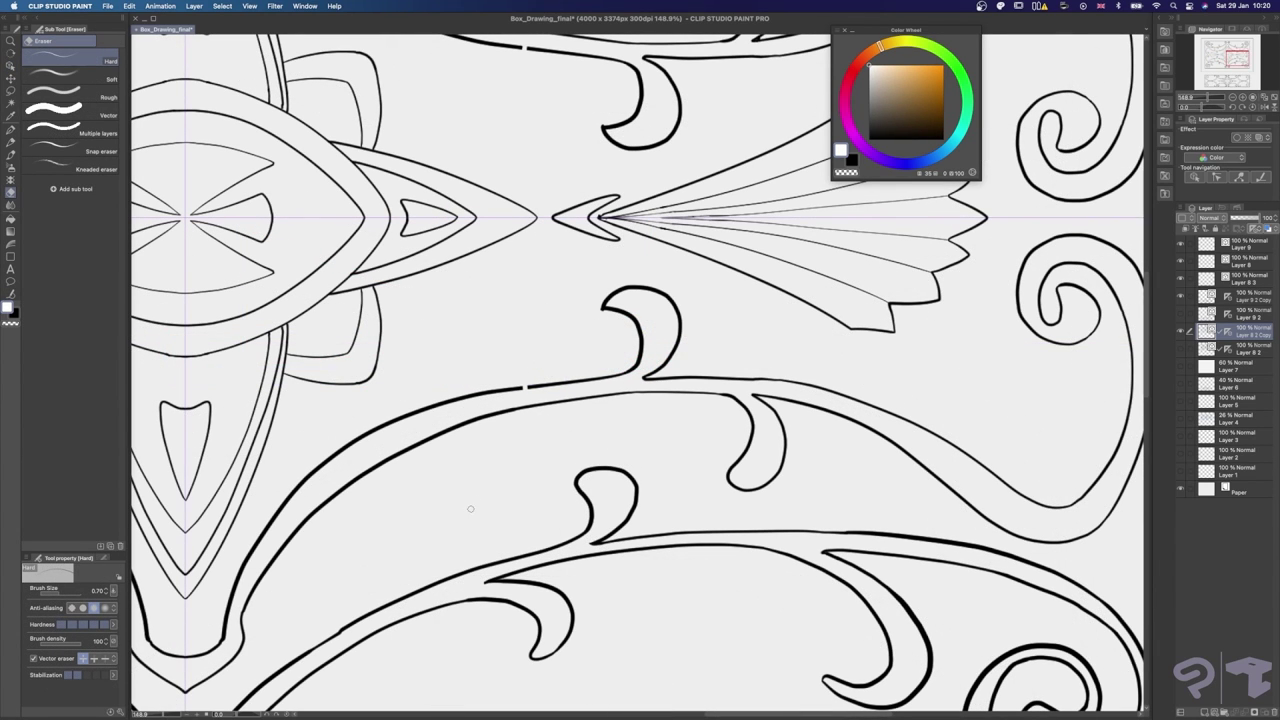
Join the broken upper contour of the scroll below the flower by brushing across its gap with Connect vector line
{"action": "left_click", "coordinate": [11, 296]}
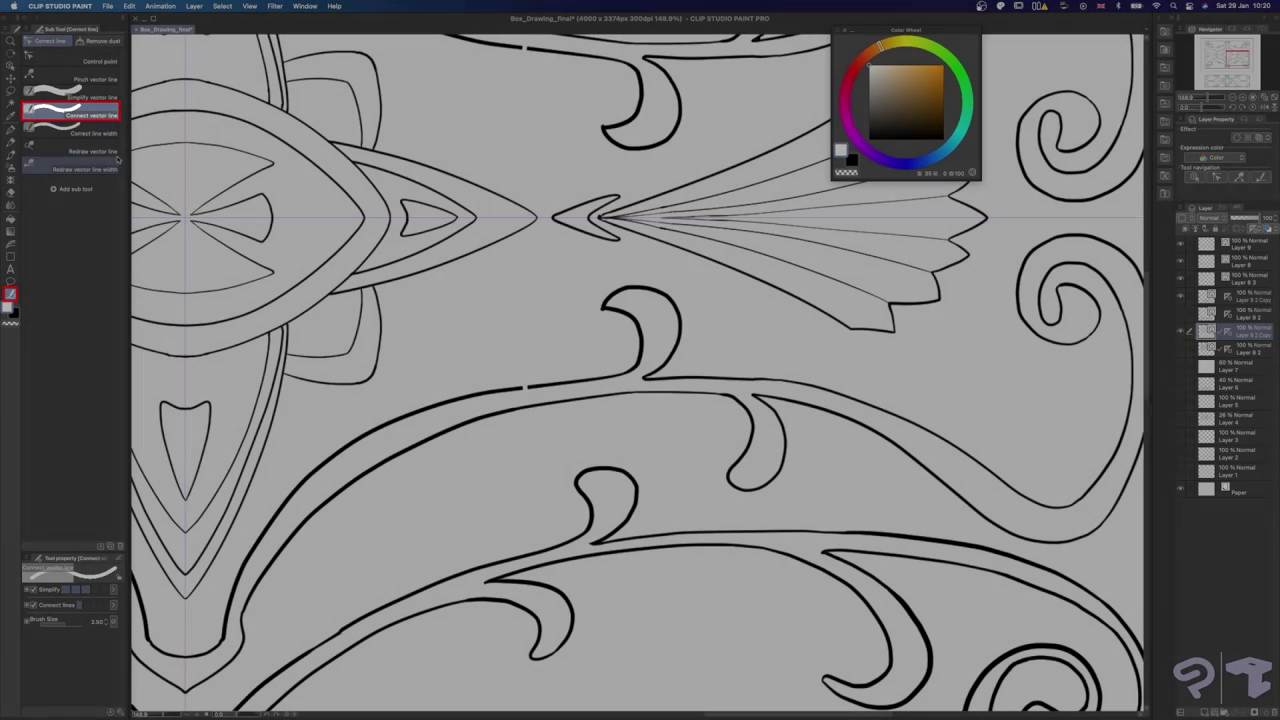
{"action": "left_click_drag", "start_coordinate": [514, 388], "coordinate": [550, 388]}
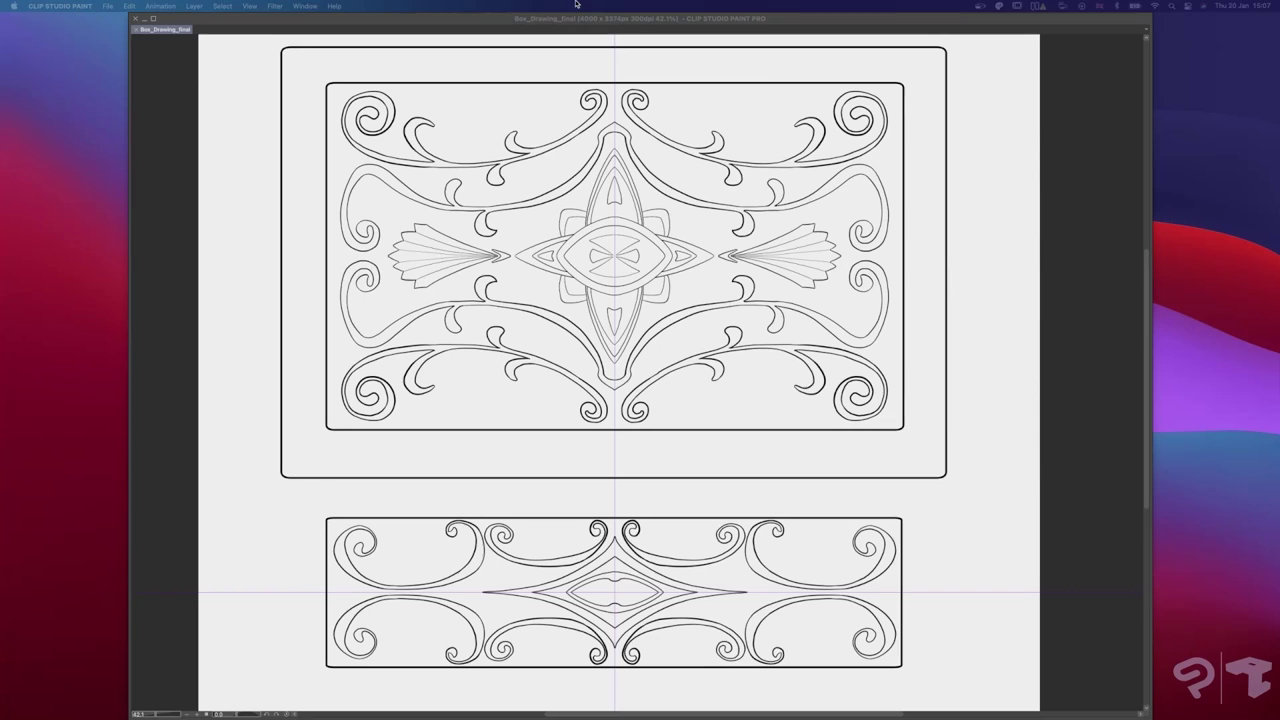
Export the vectors of the side panel ornament layer as an SVG file named Music_box_vecor_2v3
{"action": "left_click", "coordinate": [592, 17]}
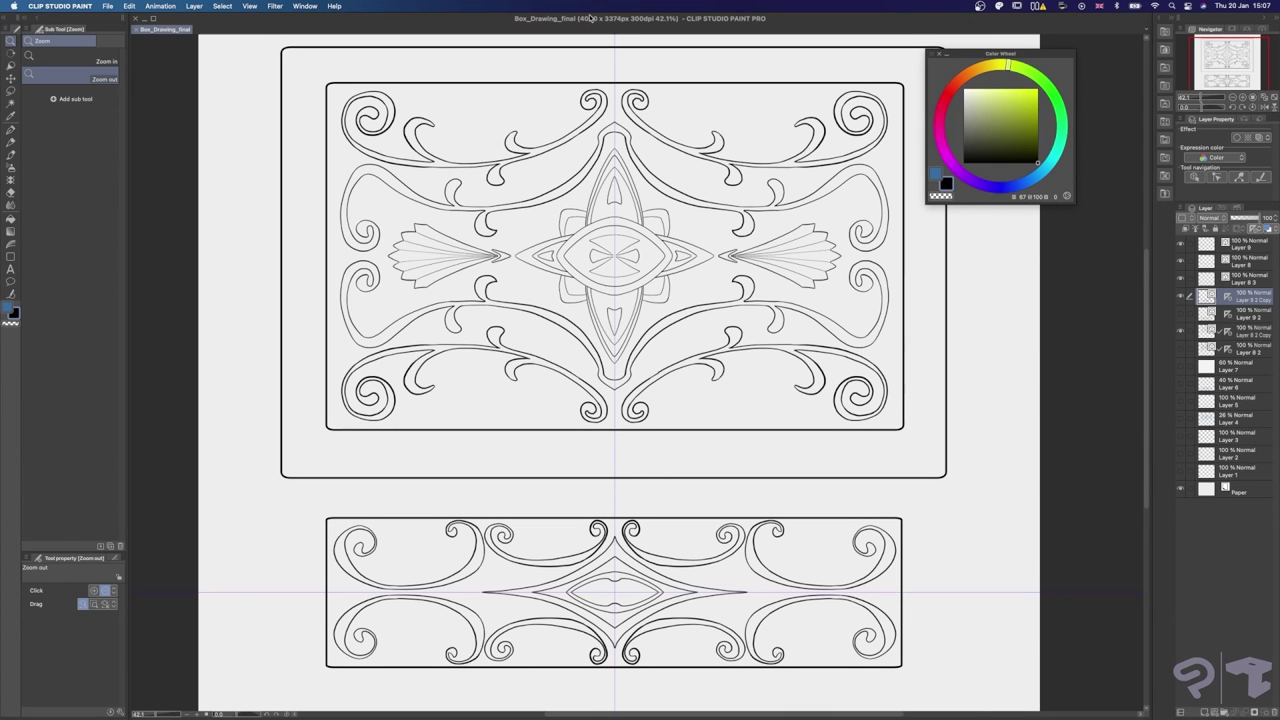
{"action": "left_click", "coordinate": [107, 6]}
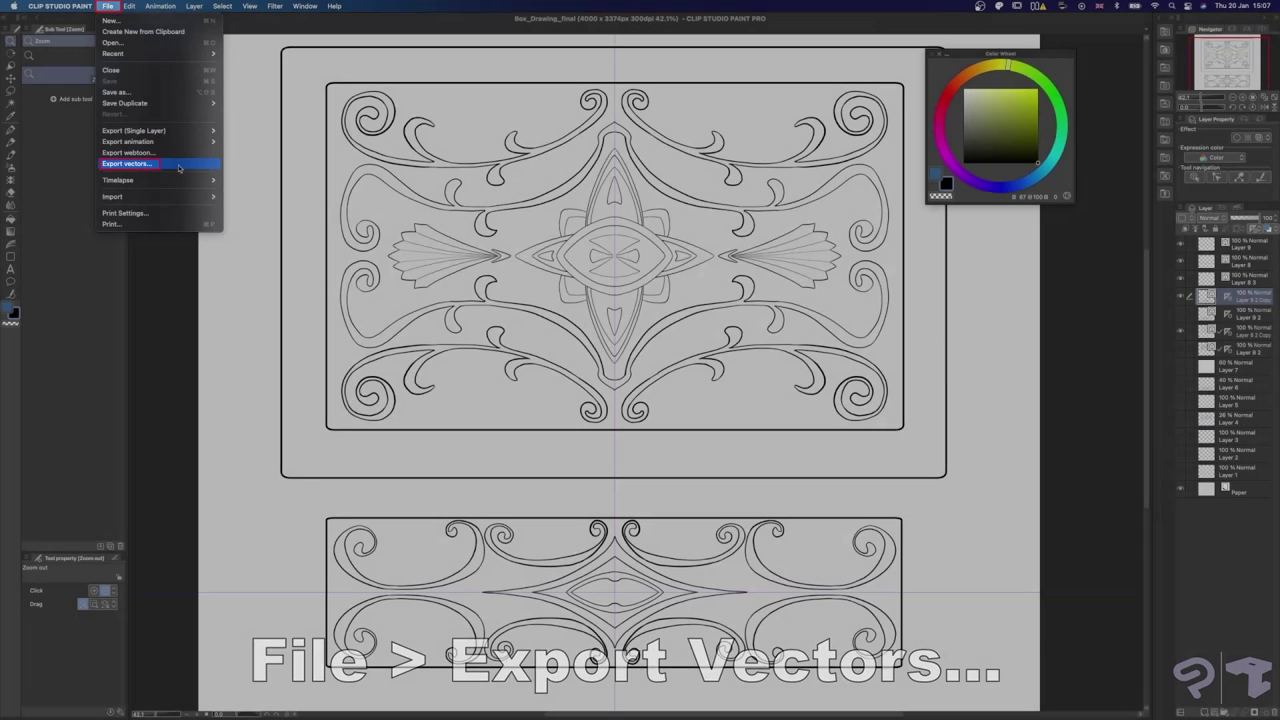
{"action": "left_click", "coordinate": [178, 164]}
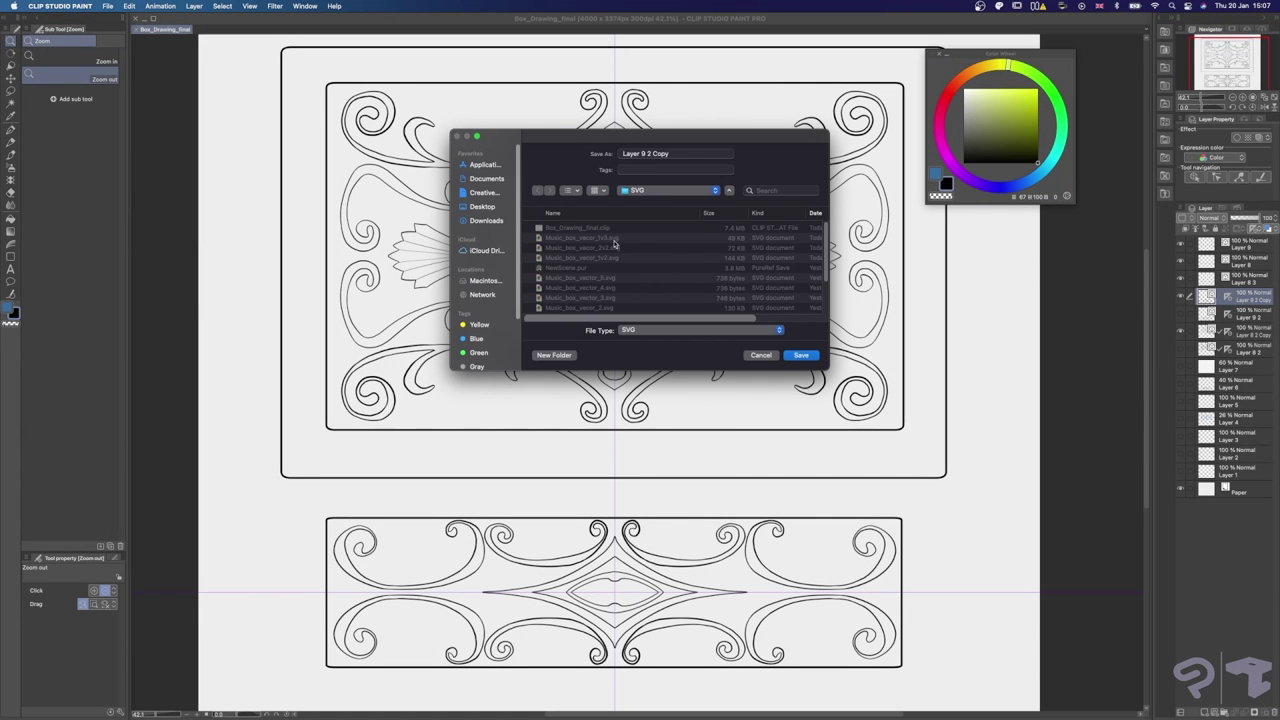
{"action": "left_click", "coordinate": [608, 250]}
{"action": "left_click", "coordinate": [686, 153]}
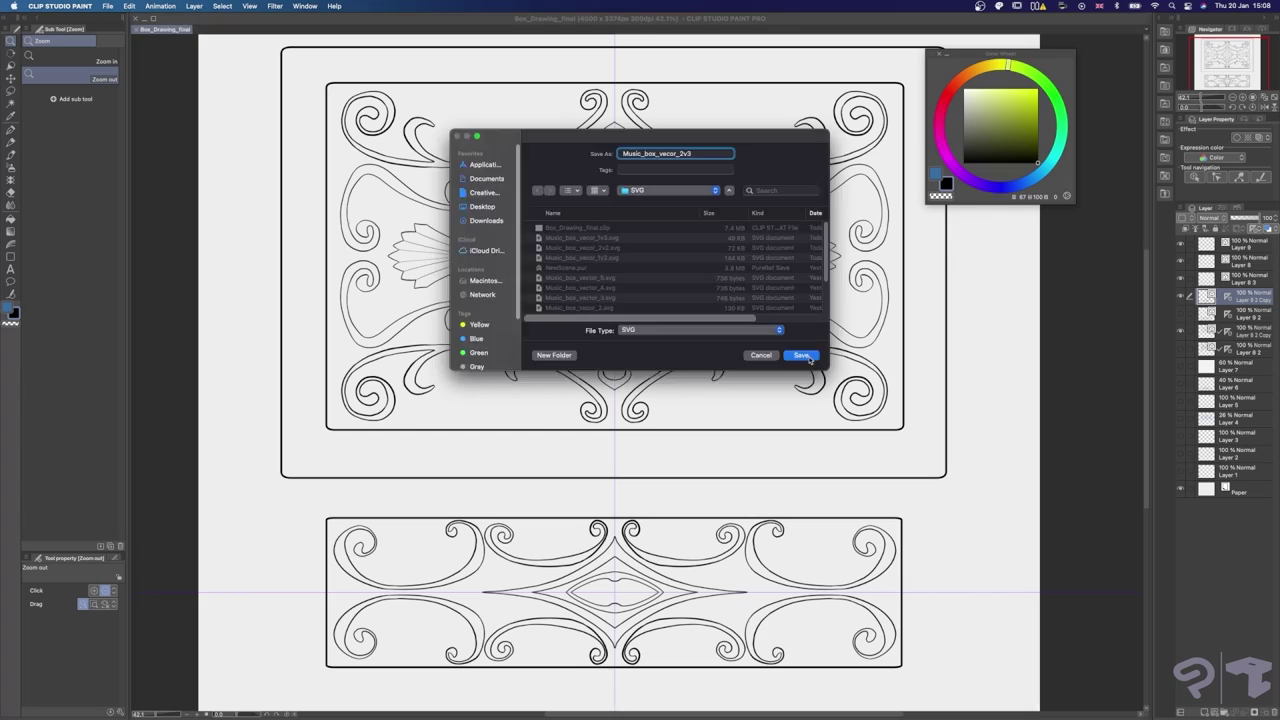
{"action": "left_click", "coordinate": [802, 355]}
Select the vector layer holding the large lid ornament and start its vector export
{"action": "left_click", "coordinate": [1252, 333]}
{"action": "left_click", "coordinate": [107, 5]}
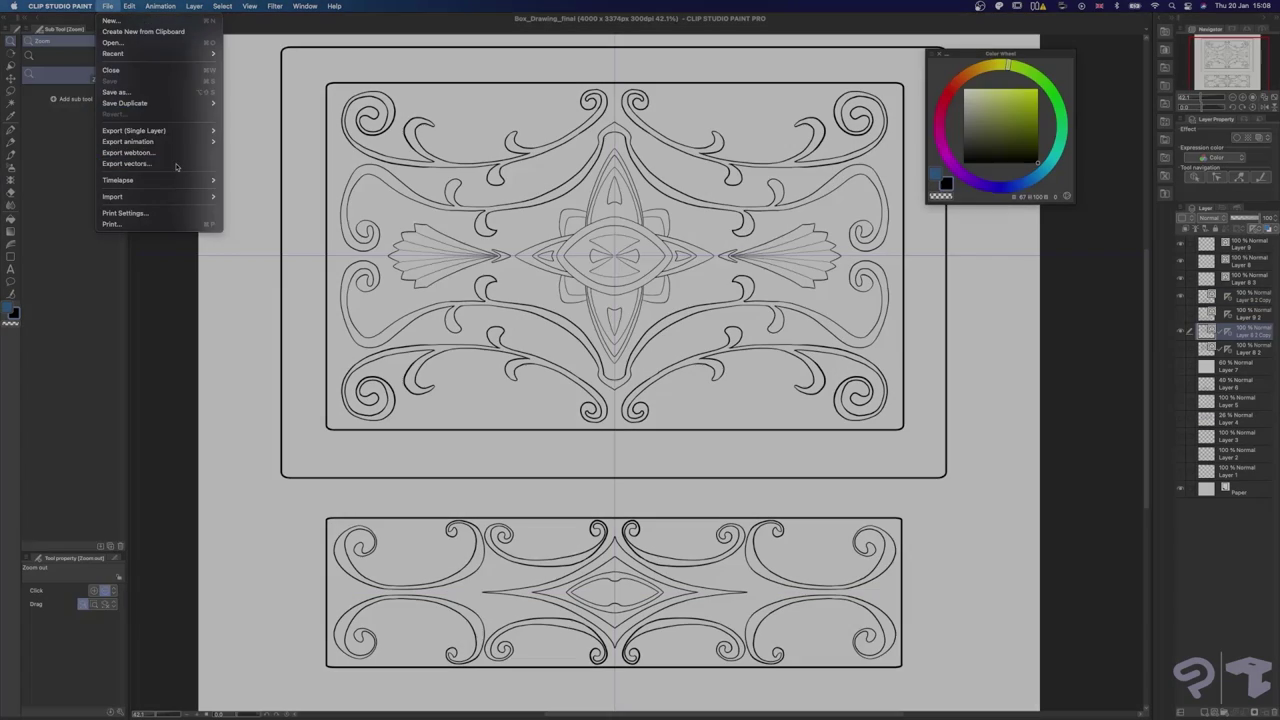
{"action": "left_click", "coordinate": [178, 164]}
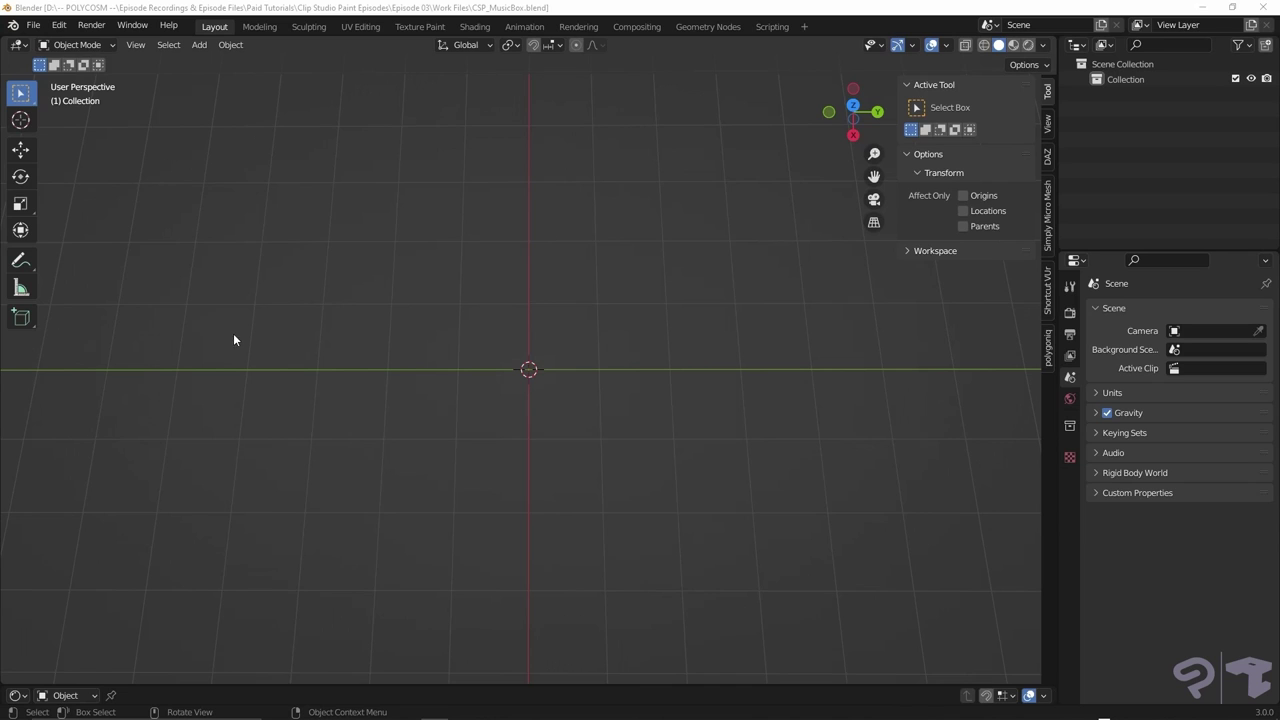
Switch to Blender and import the Music_box_vecor_1.svg file as Scalable Vector Graphics
{"action": "left_click", "coordinate": [33, 25]}
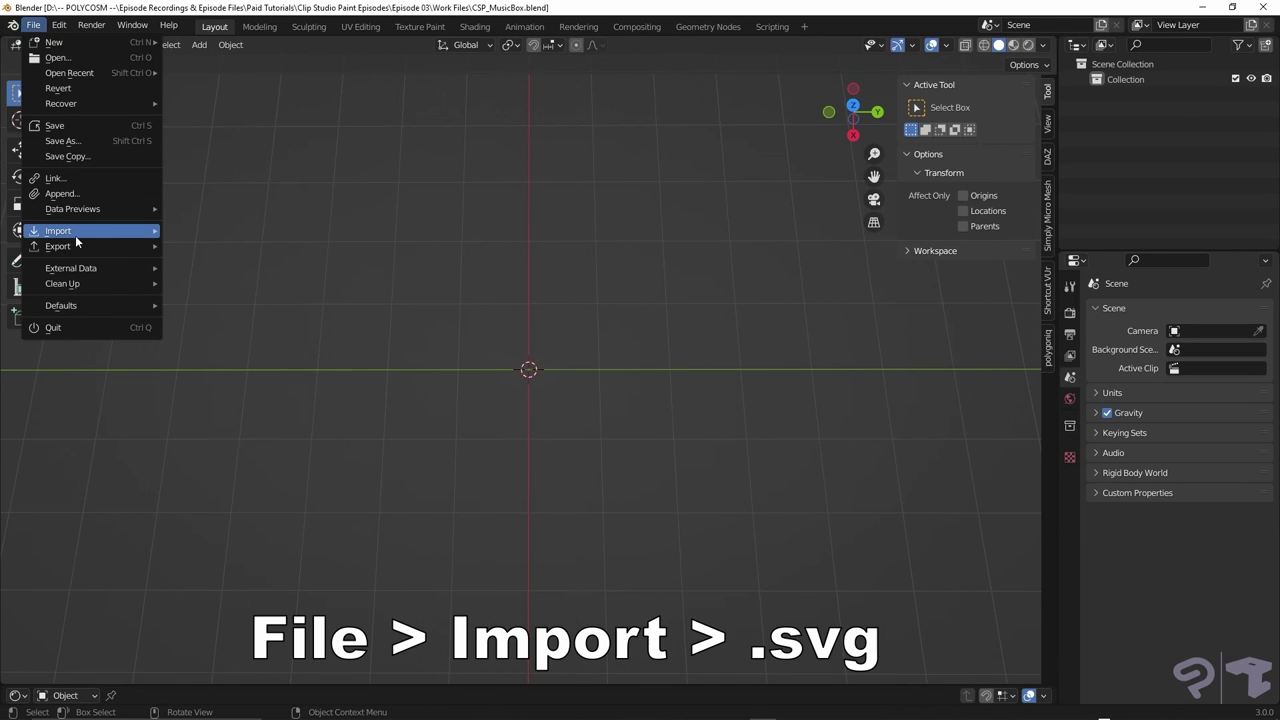
{"action": "mouse_move", "coordinate": [77, 232]}
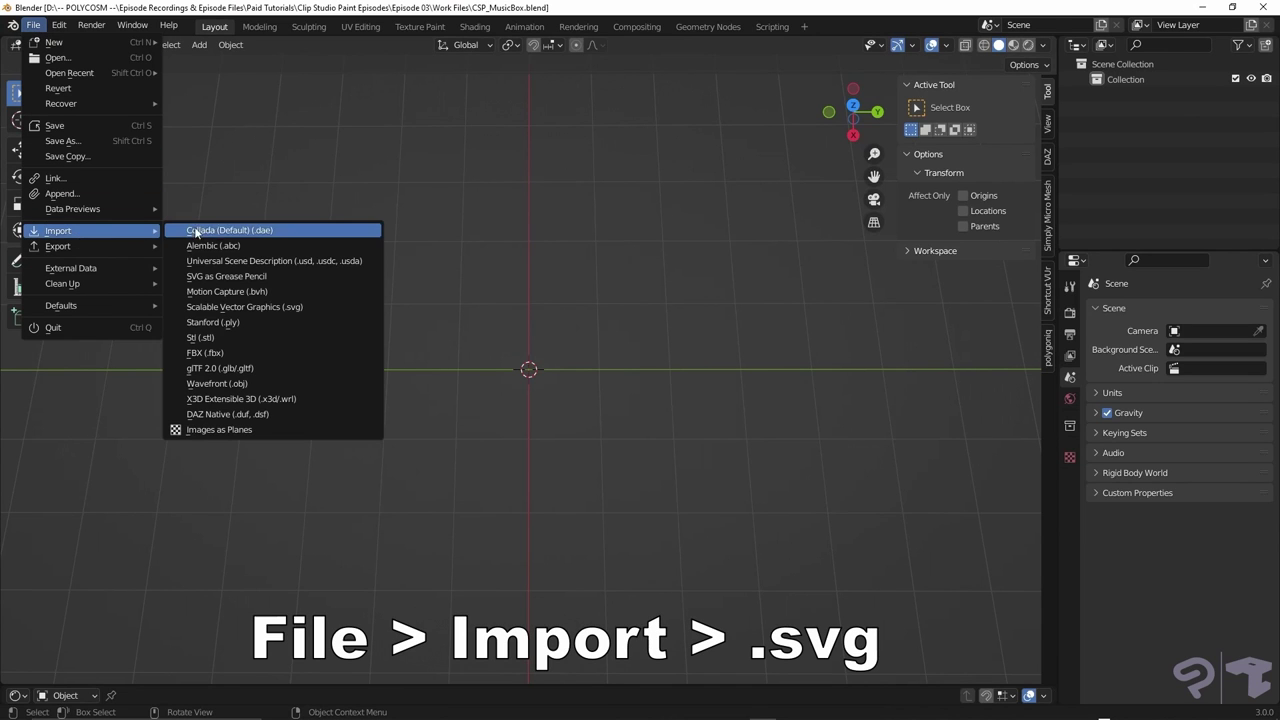
{"action": "left_click", "coordinate": [281, 316]}
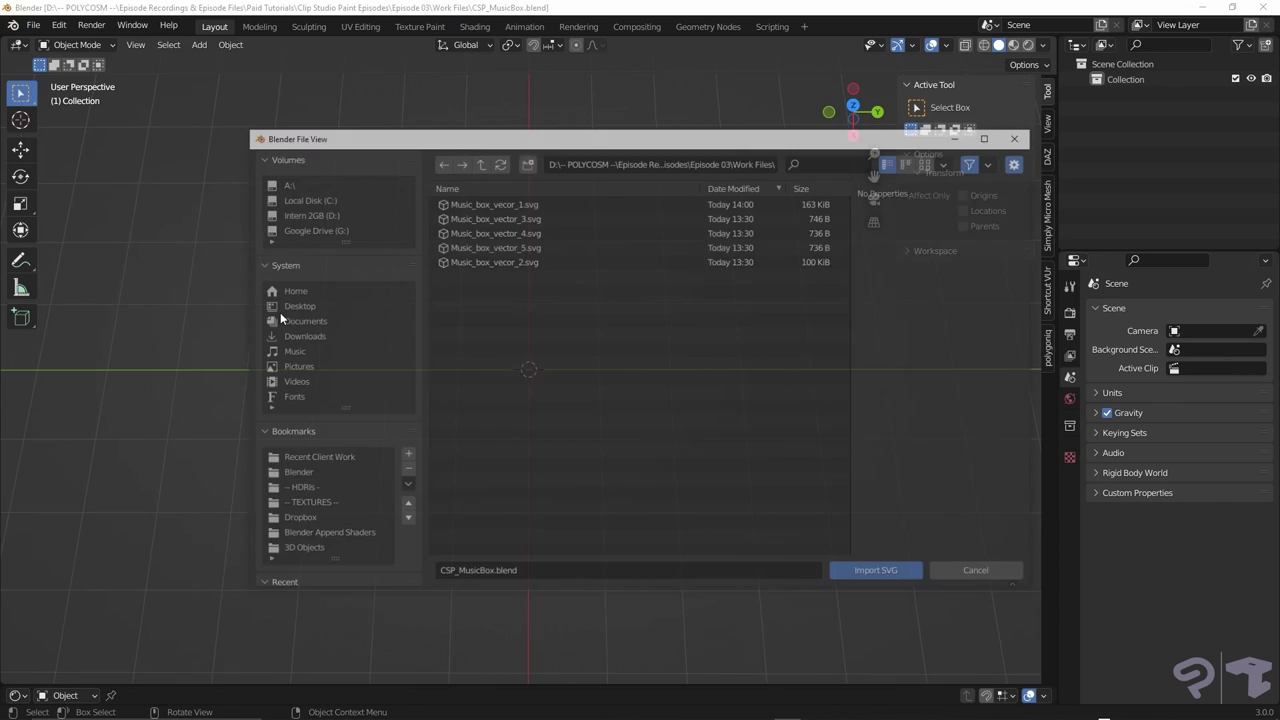
{"action": "left_click", "coordinate": [535, 203]}
{"action": "double_click", "coordinate": [535, 203]}
Select all objects in the Music_box_vecor_1.svg collection and scale them up in the top view
{"action": "left_click", "coordinate": [1117, 97]}
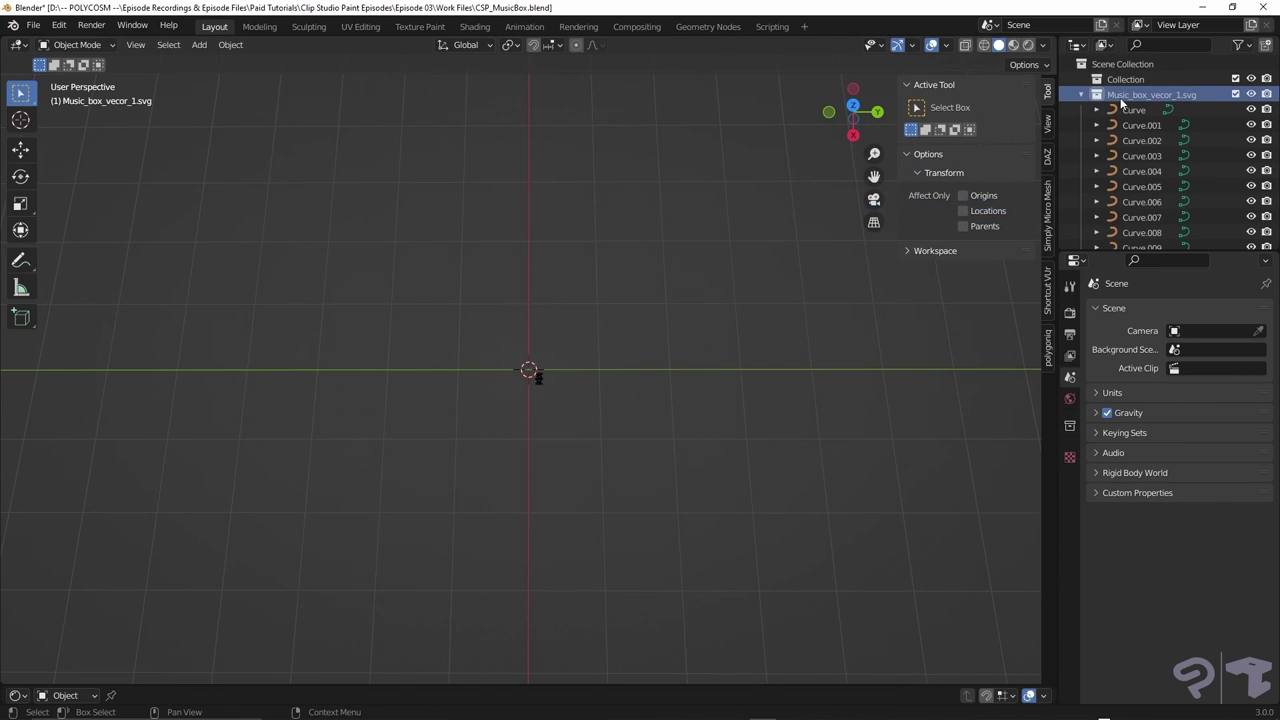
{"action": "right_click", "coordinate": [1117, 97]}
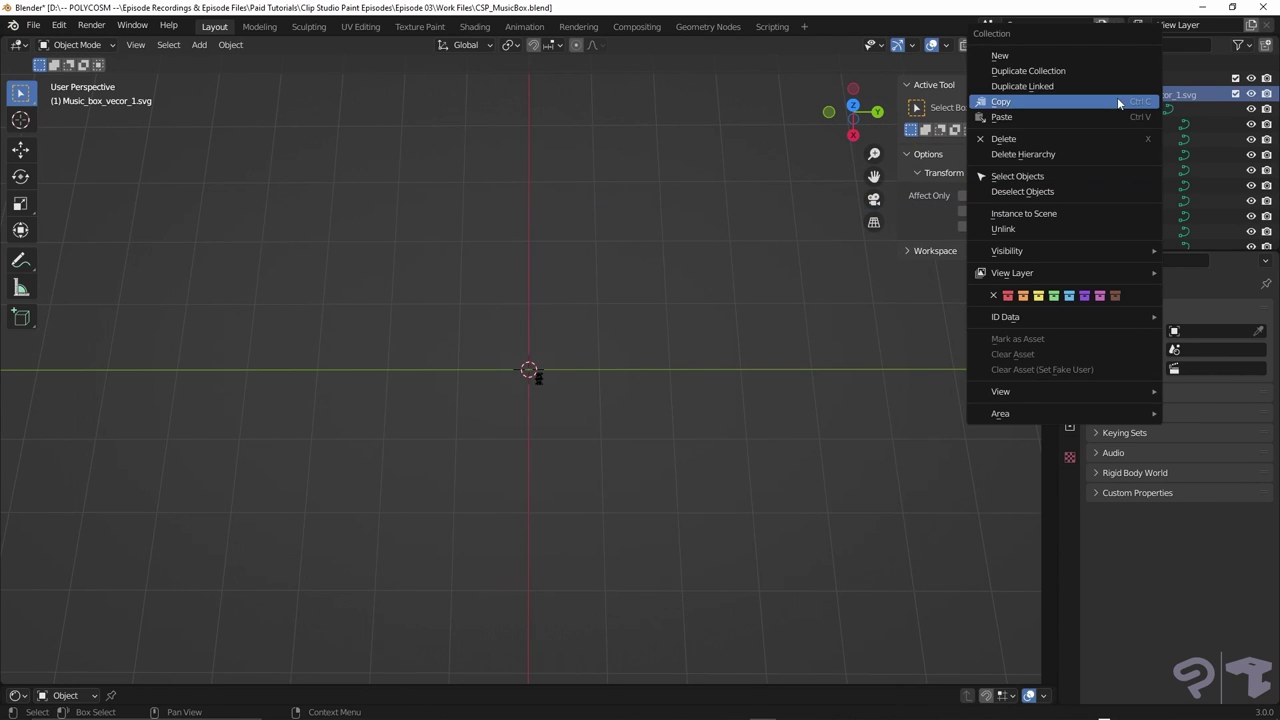
{"action": "left_click", "coordinate": [1053, 176]}
{"action": "key", "text": "KP_7"}
{"action": "key", "text": "s"}
{"action": "left_click", "coordinate": [1013, 291]}
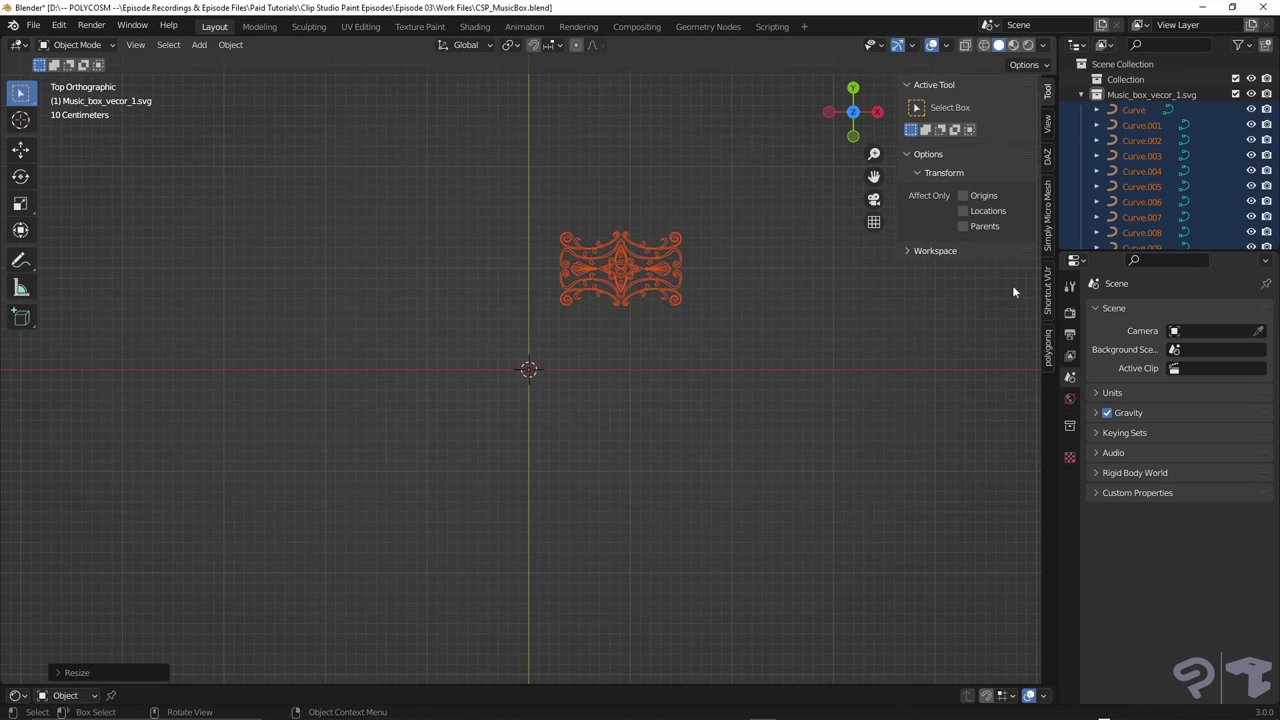
Enlarge the selected ornament curves further and move them so the flower is centred on the world origin
{"action": "key", "text": "g"}
{"action": "left_click", "coordinate": [848, 407]}
{"action": "key", "text": "s"}
{"action": "left_click", "coordinate": [33, 296]}
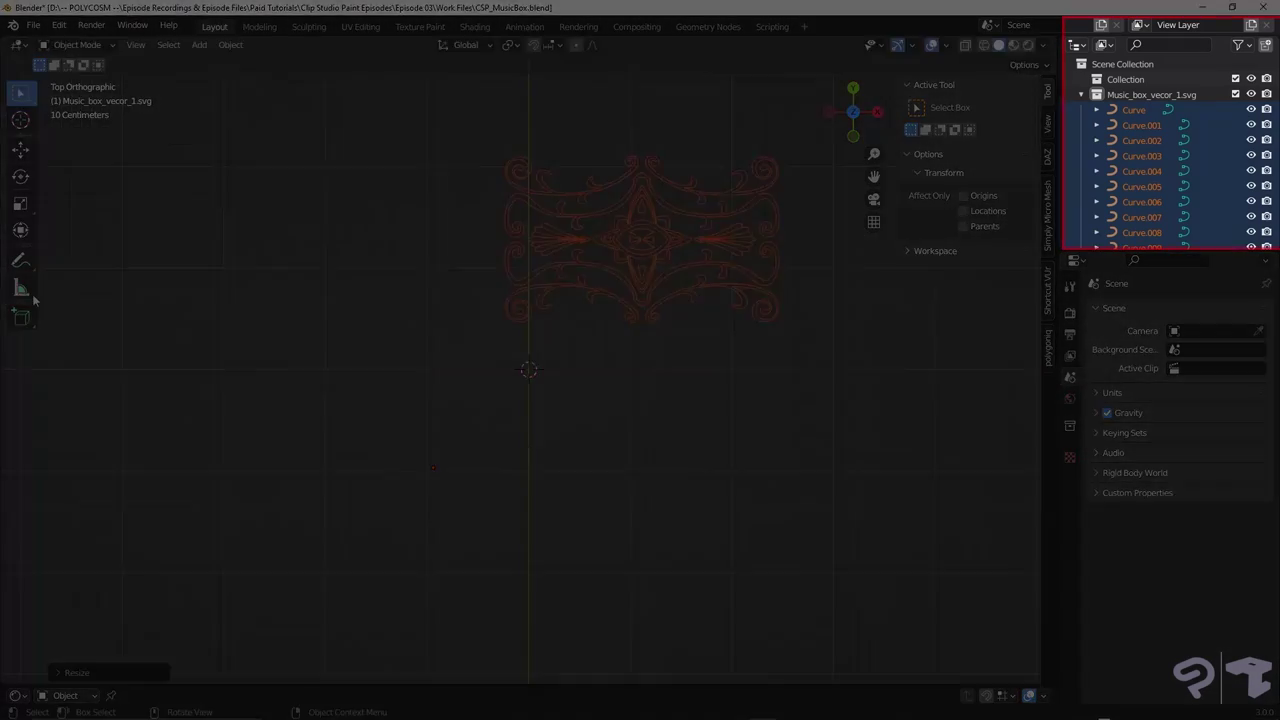
{"action": "key", "text": "g"}
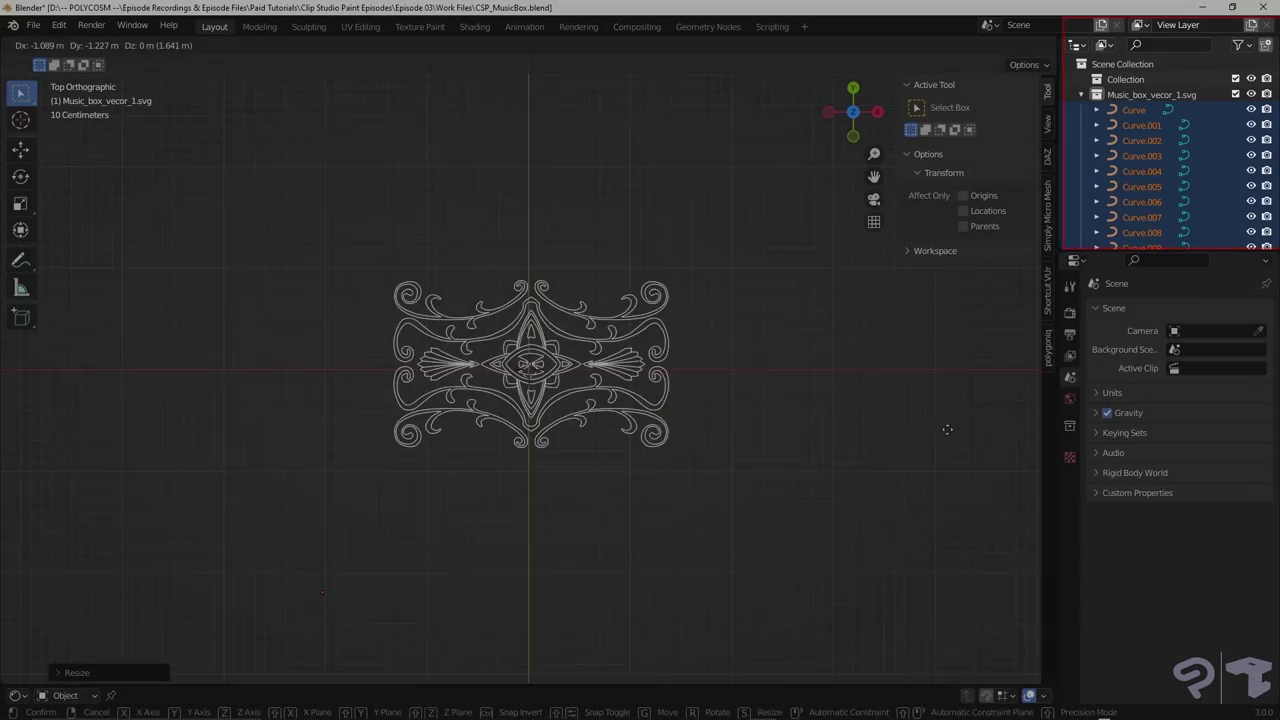
{"action": "left_click", "coordinate": [947, 429]}
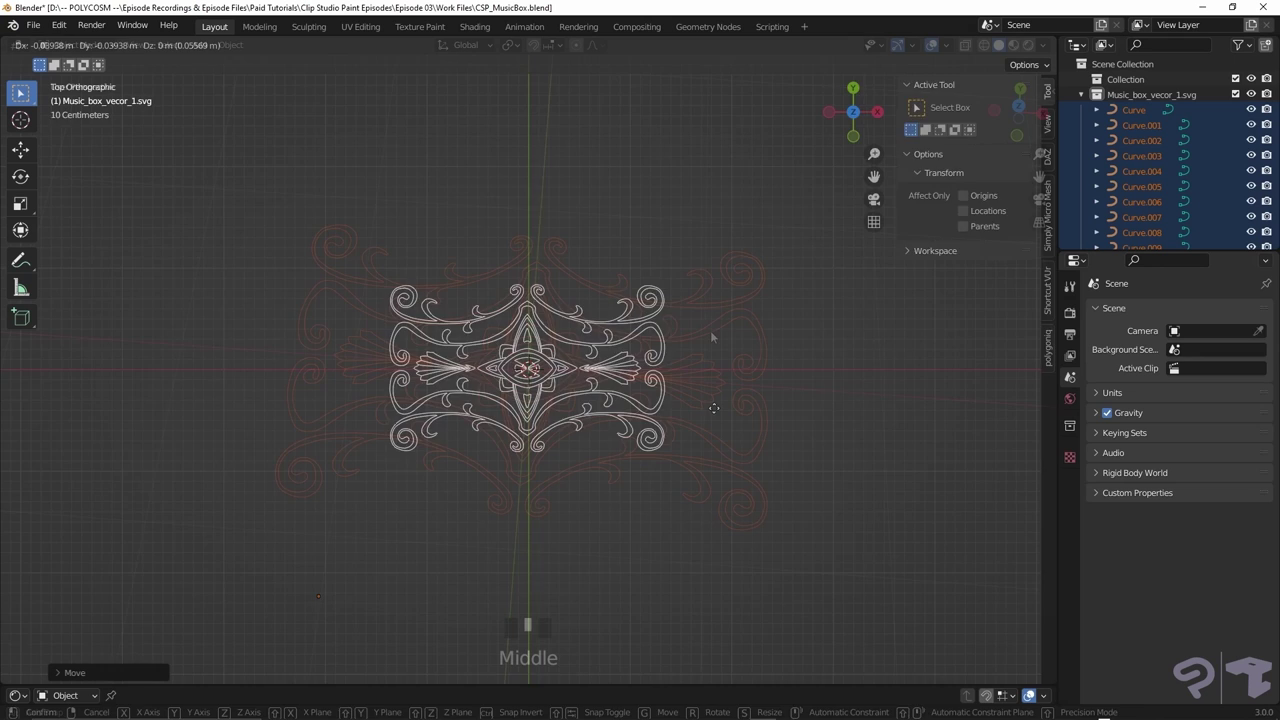
Make the upper inner scroll curve the active object and join all selected curves into it
{"action": "middle_click_drag", "start_coordinate": [710, 330], "coordinate": [644, 338]}
{"action": "left_click", "coordinate": [604, 330], "text": "shift"}
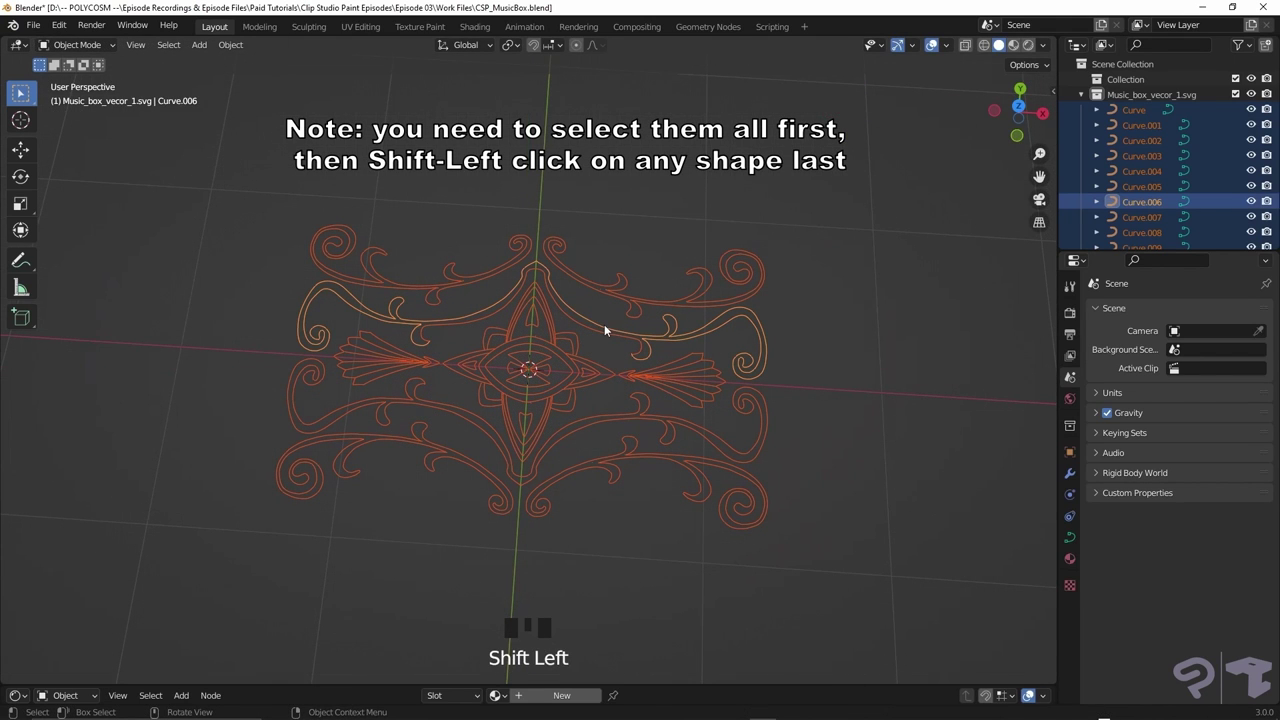
{"action": "key", "text": "ctrl+j"}
Convert the joined ornament curve object to a mesh
{"action": "right_click", "coordinate": [604, 324]}
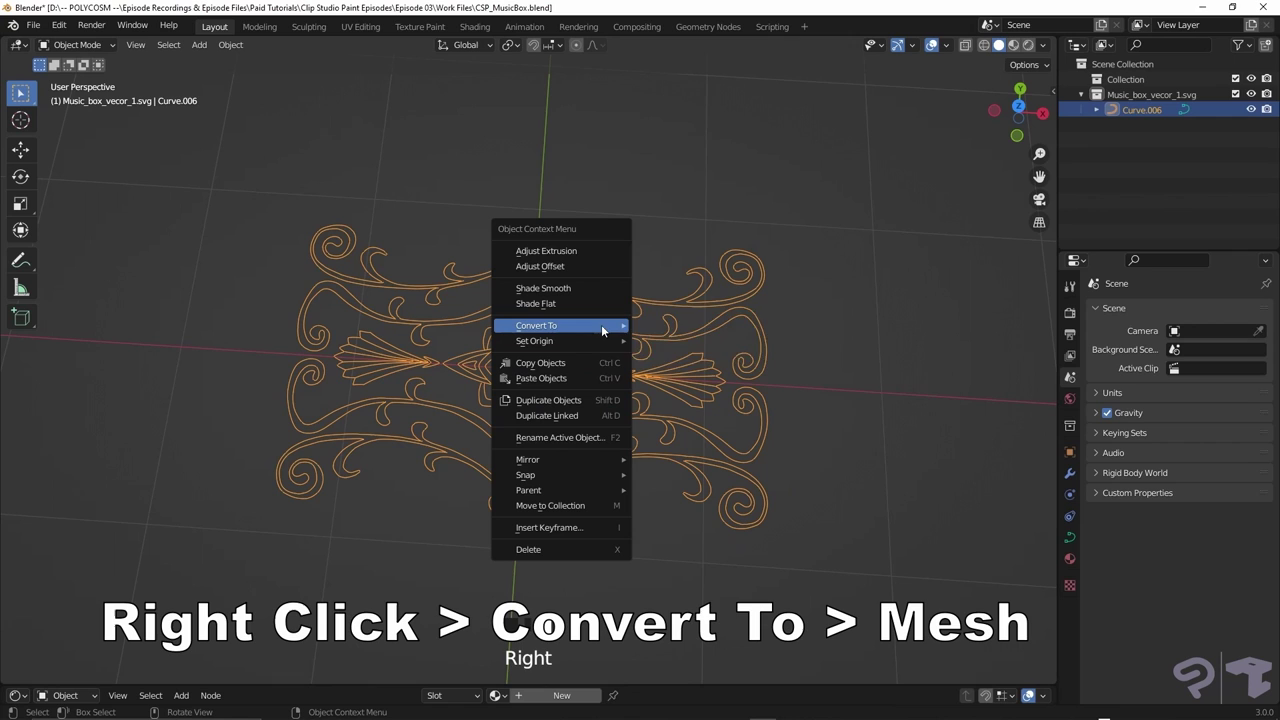
{"action": "mouse_move", "coordinate": [601, 324]}
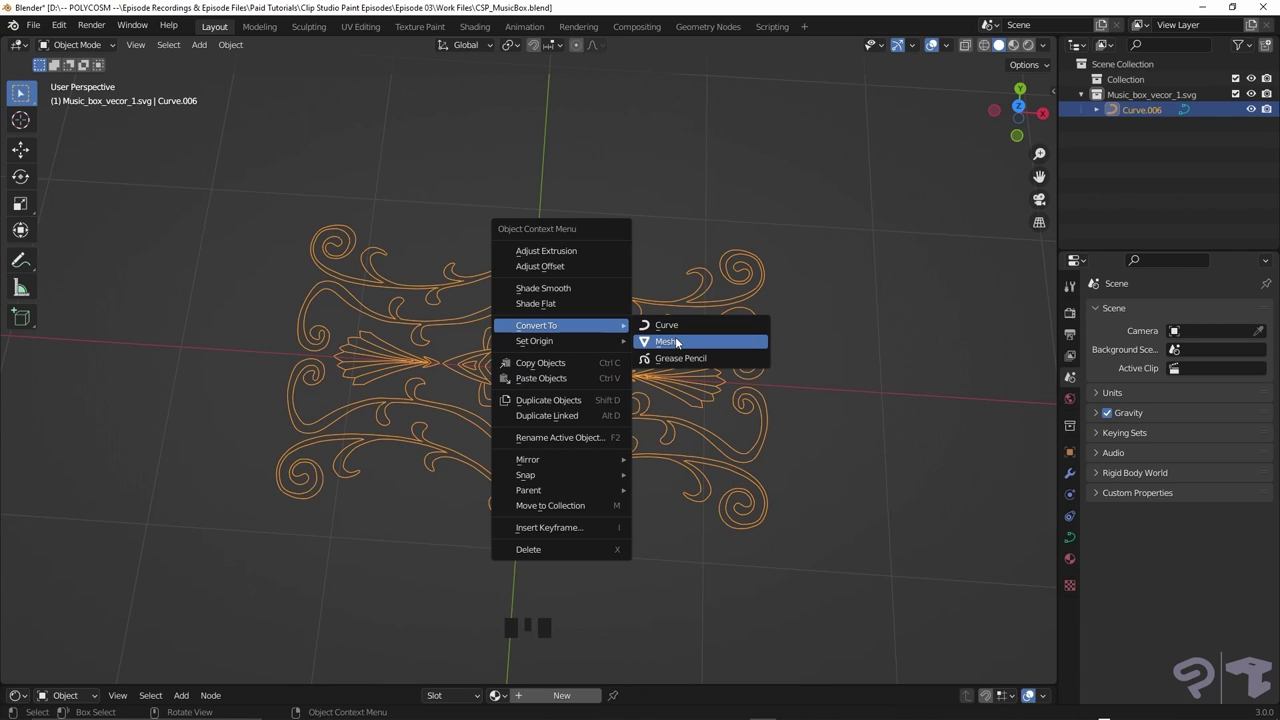
{"action": "left_click", "coordinate": [677, 342]}
{"action": "left_click", "coordinate": [1019, 108]}
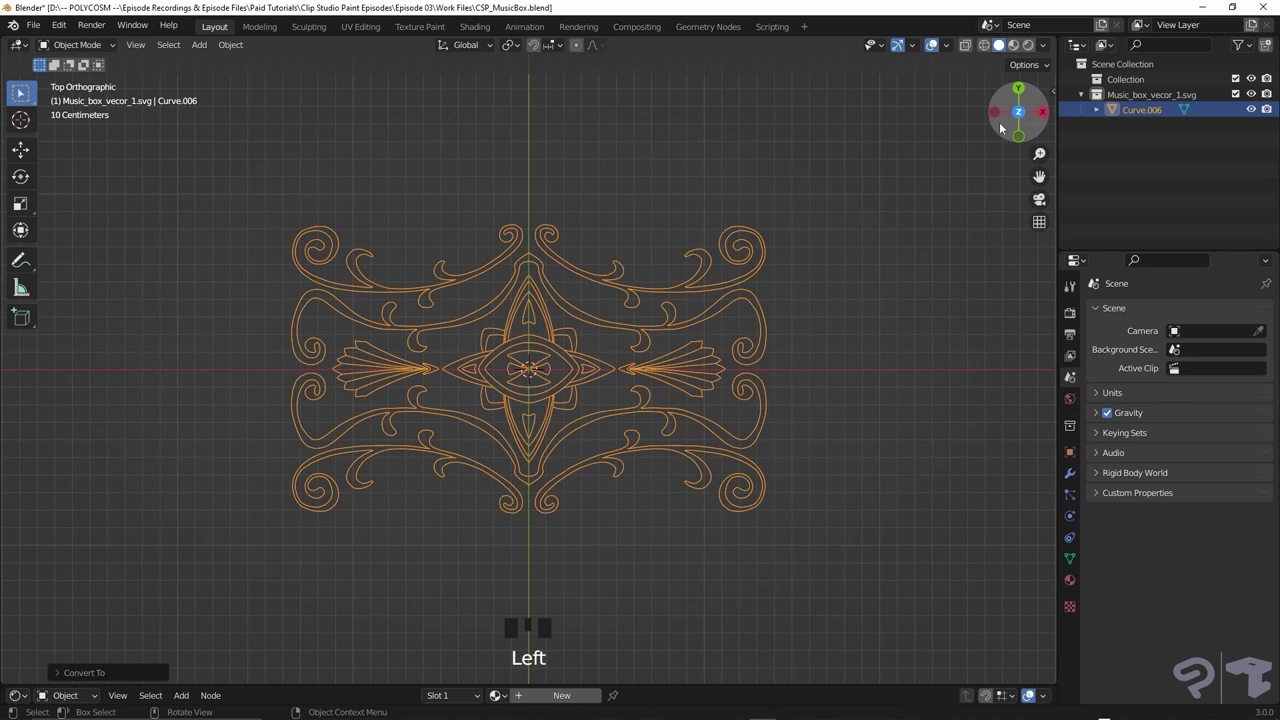
{"action": "scroll", "coordinate": [566, 306], "scroll_direction": "up", "scroll_amount": 1}
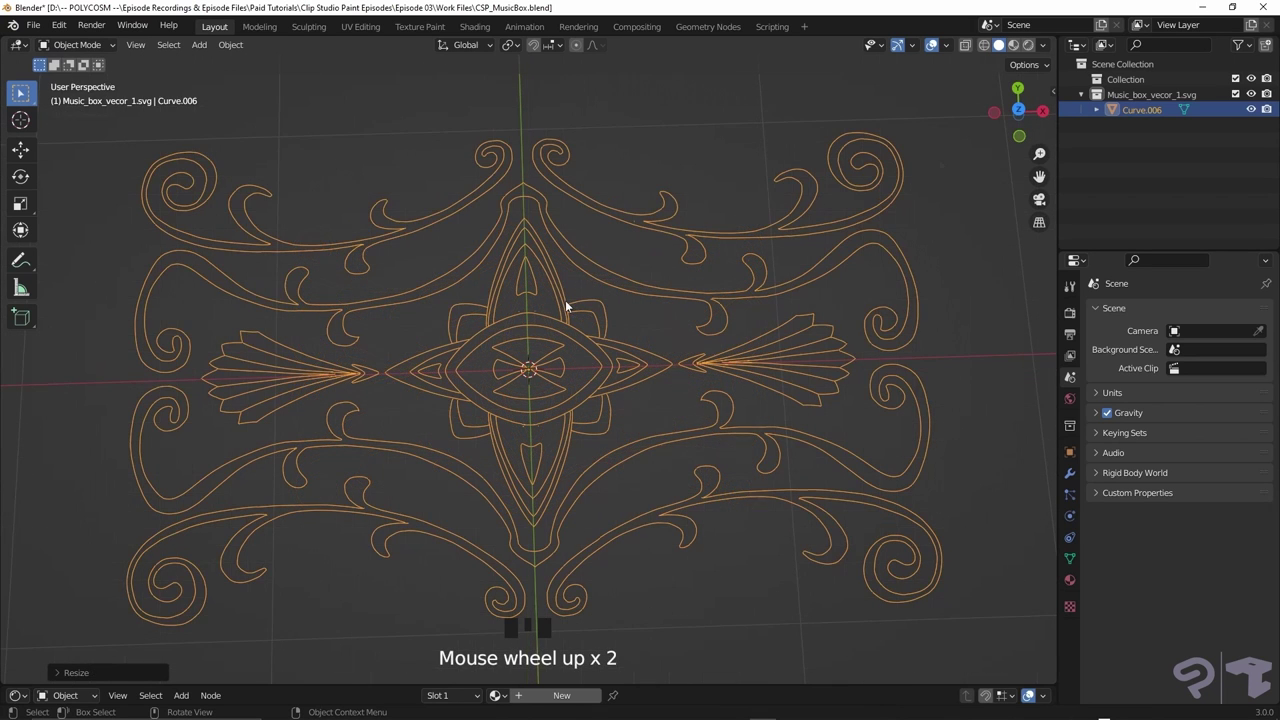
Select all vertices of the ornament mesh in Edit Mode and merge them by distance
{"action": "key", "text": "Tab"}
{"action": "scroll", "coordinate": [565, 302], "scroll_direction": "up", "scroll_amount": 3}
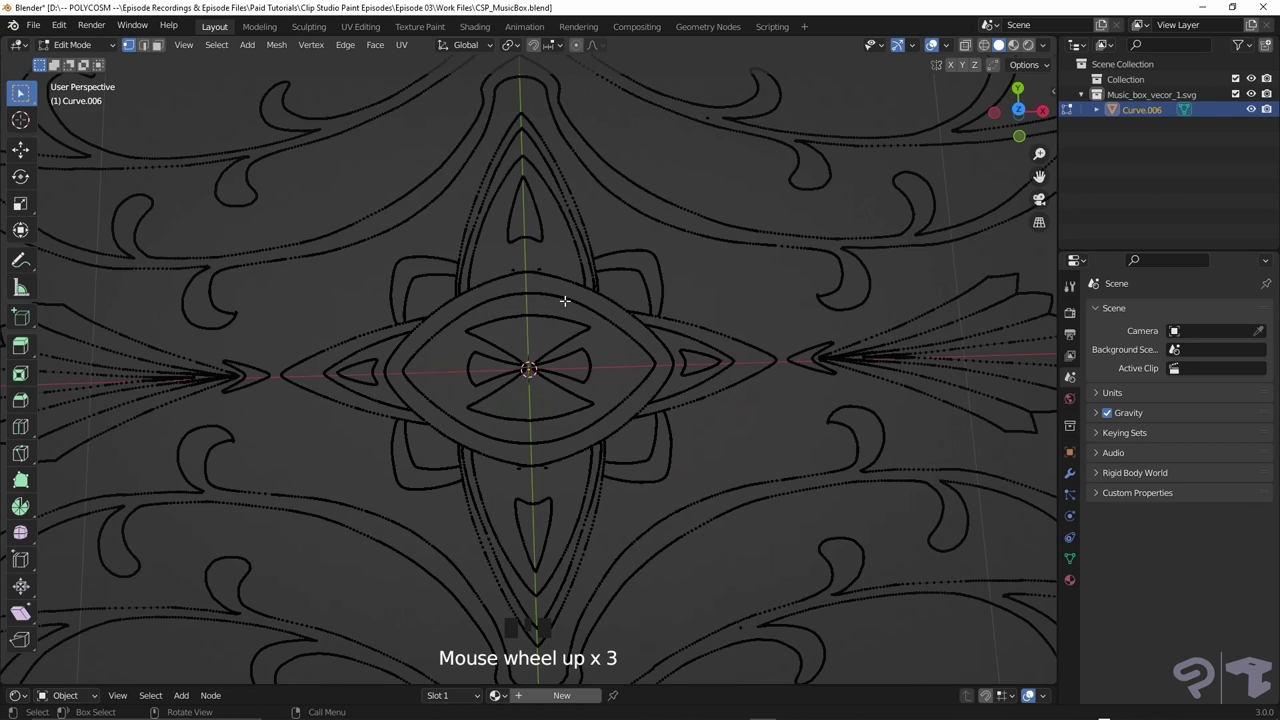
{"action": "scroll", "coordinate": [494, 303], "scroll_direction": "up", "scroll_amount": 5}
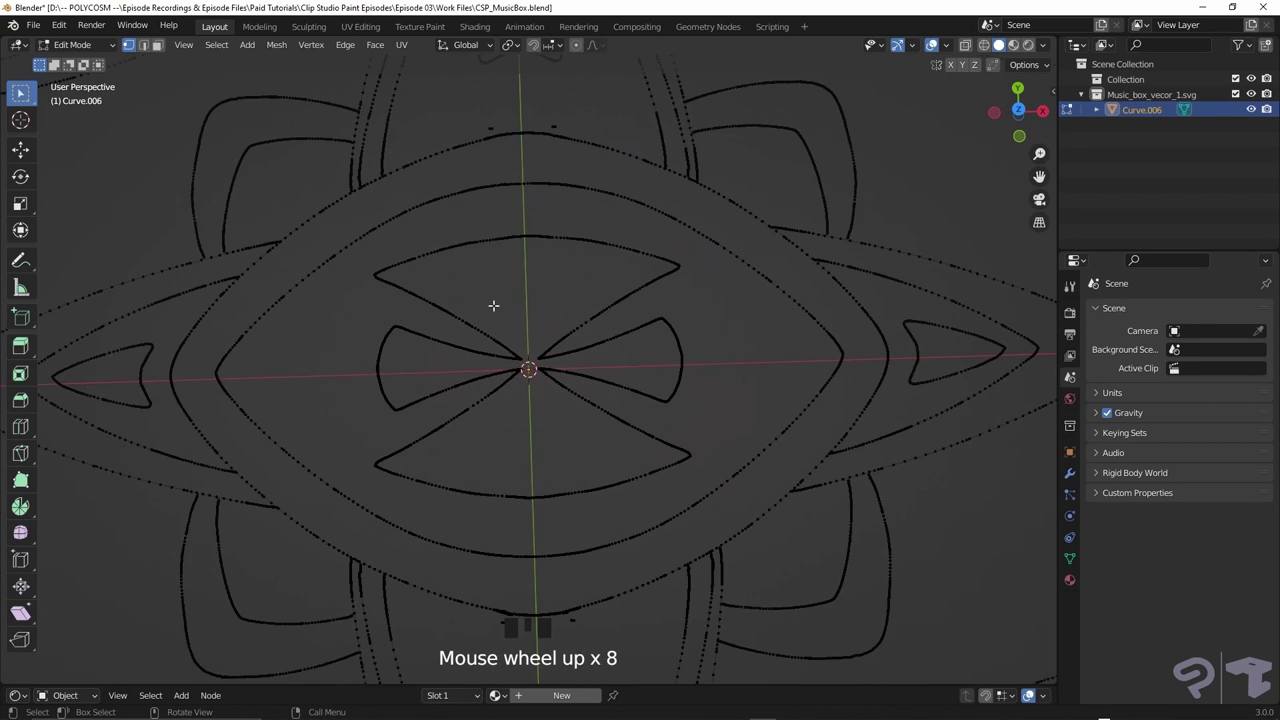
{"action": "middle_click_drag", "start_coordinate": [494, 303], "coordinate": [694, 323], "text": "shift"}
{"action": "scroll", "coordinate": [280, 351], "scroll_direction": "up", "scroll_amount": 3}
{"action": "middle_click_drag", "start_coordinate": [280, 351], "coordinate": [417, 314], "text": "shift"}
{"action": "scroll", "coordinate": [714, 331], "scroll_direction": "up", "scroll_amount": 4}
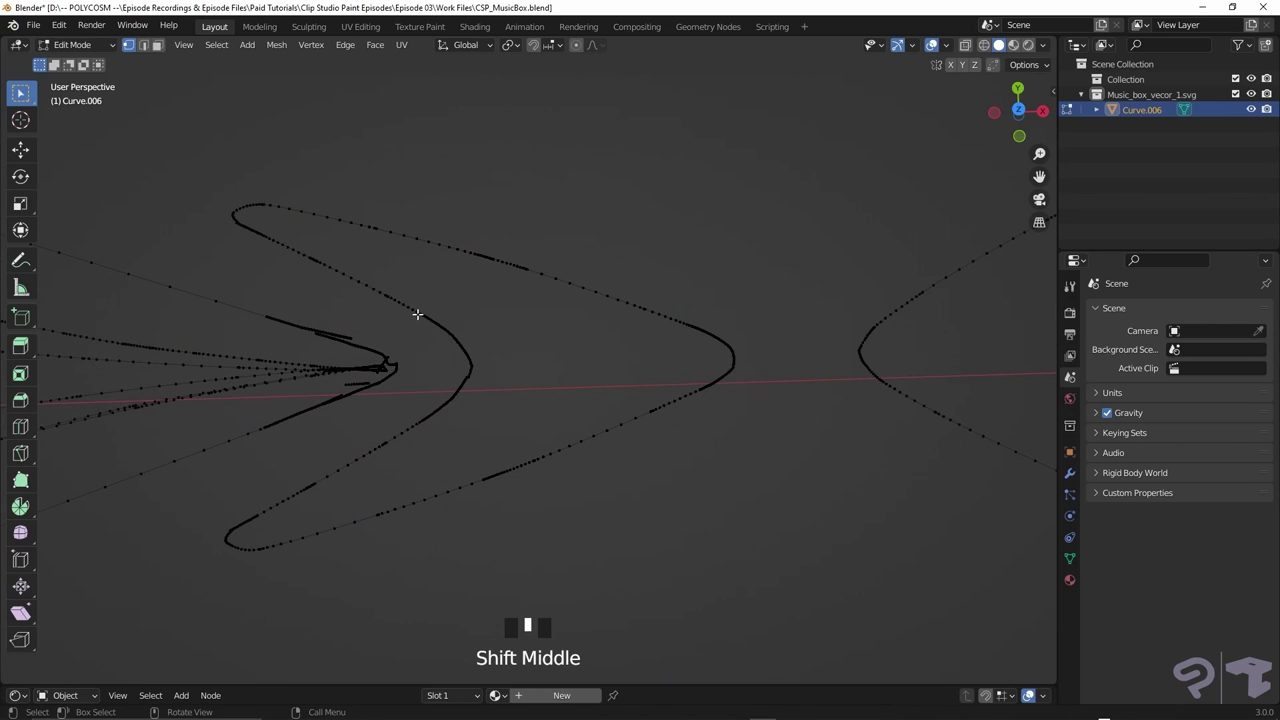
{"action": "key", "text": "a"}
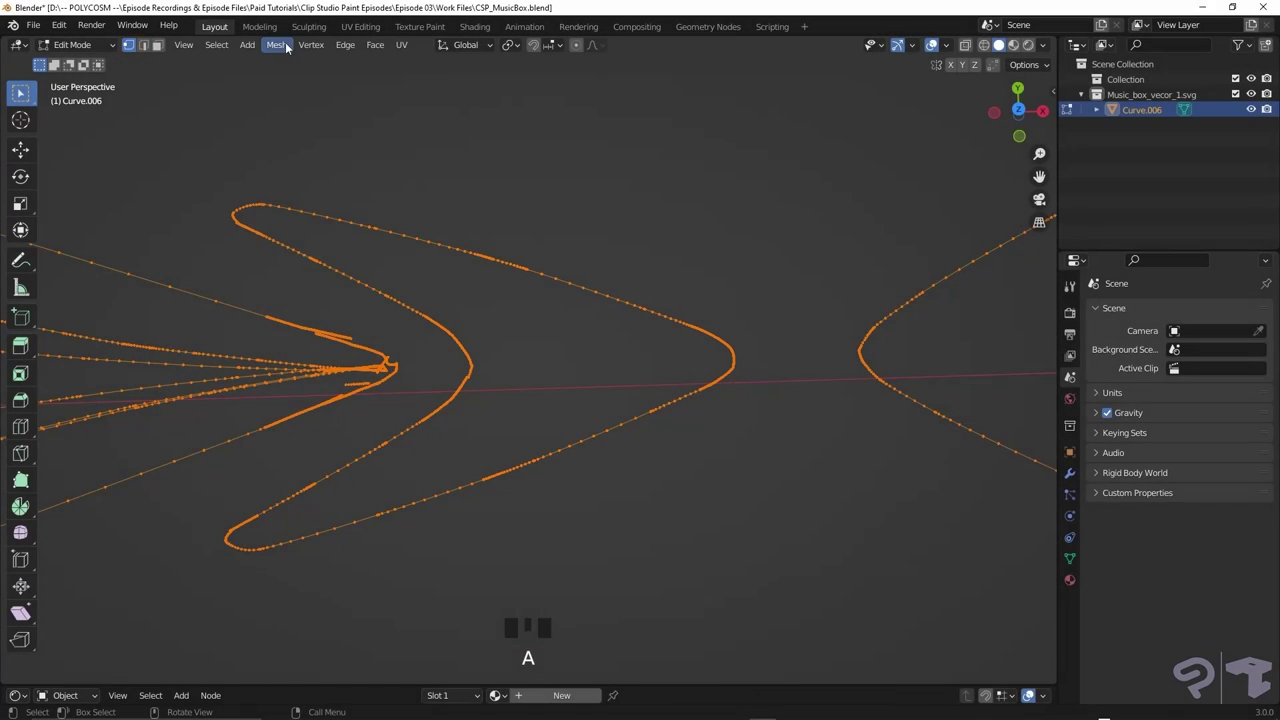
{"action": "left_click", "coordinate": [277, 45]}
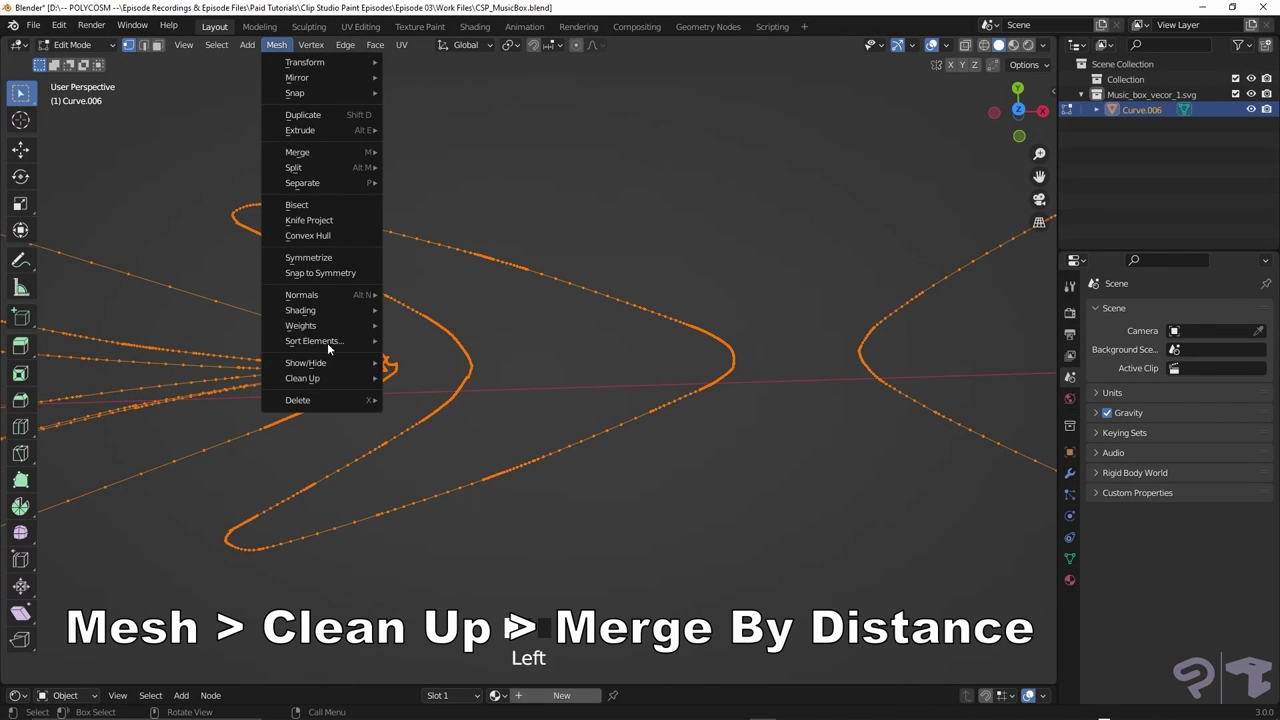
{"action": "mouse_move", "coordinate": [333, 378]}
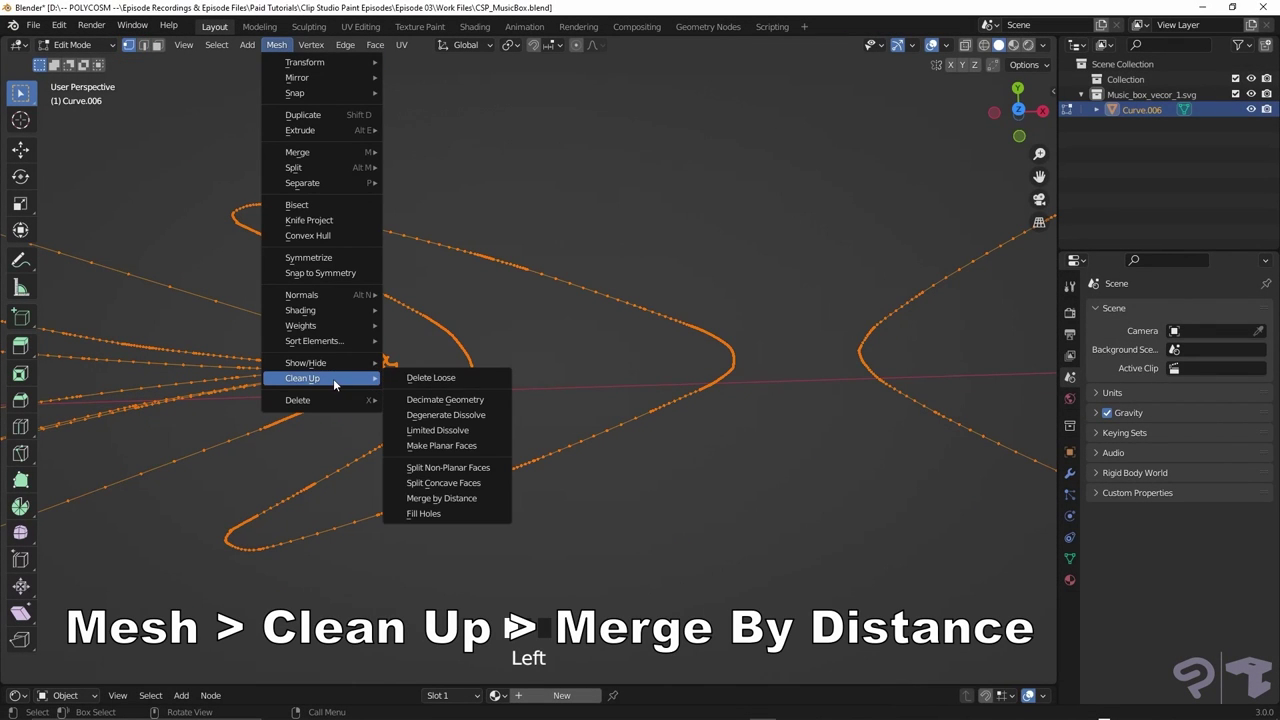
{"action": "left_click", "coordinate": [433, 498]}
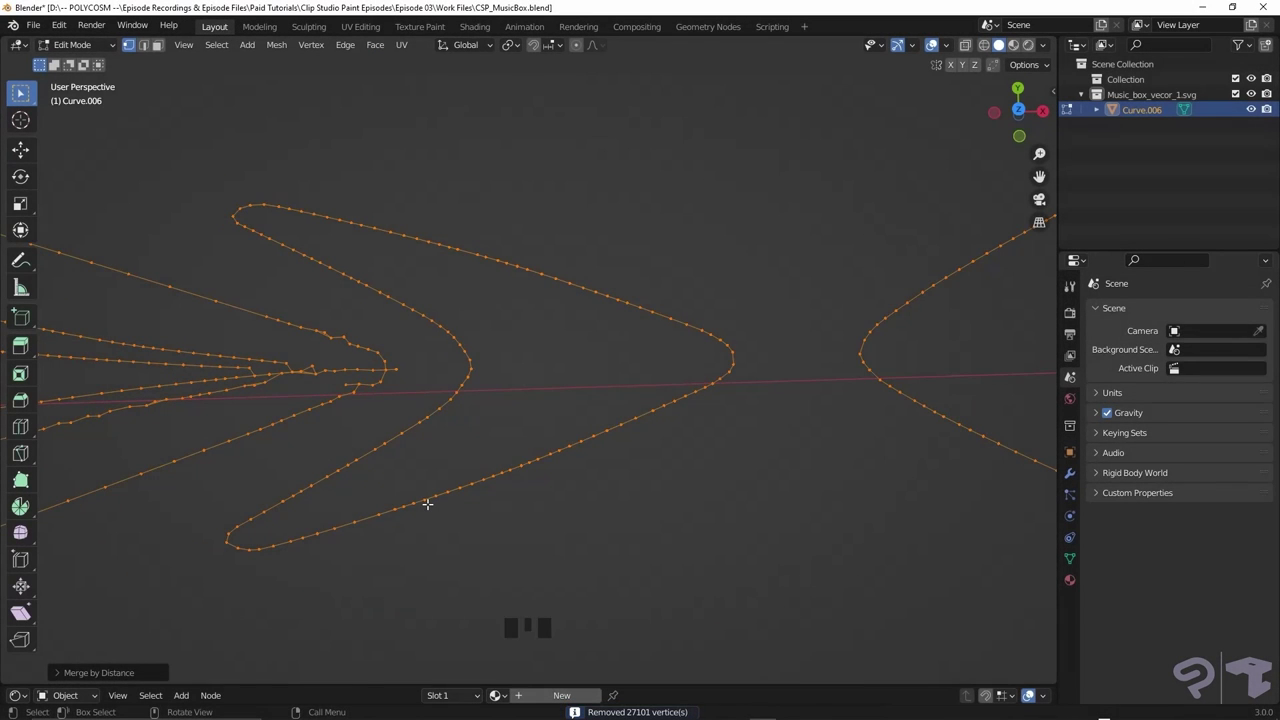
Set the merge distance to 0.0002 m and check the vertex spacing around the arrow shapes
{"action": "scroll", "coordinate": [427, 504], "scroll_direction": "up", "scroll_amount": 4}
{"action": "middle_click_drag", "start_coordinate": [427, 504], "coordinate": [378, 280], "text": "shift"}
{"action": "left_click", "coordinate": [203, 633]}
{"action": "key", "text": "BackSpace"}
{"action": "type", "text": "2"}
{"action": "key", "text": "Return"}
{"action": "middle_click_drag", "start_coordinate": [287, 401], "coordinate": [436, 171], "text": "shift"}
{"action": "scroll", "coordinate": [427, 497], "scroll_direction": "up", "scroll_amount": 1}
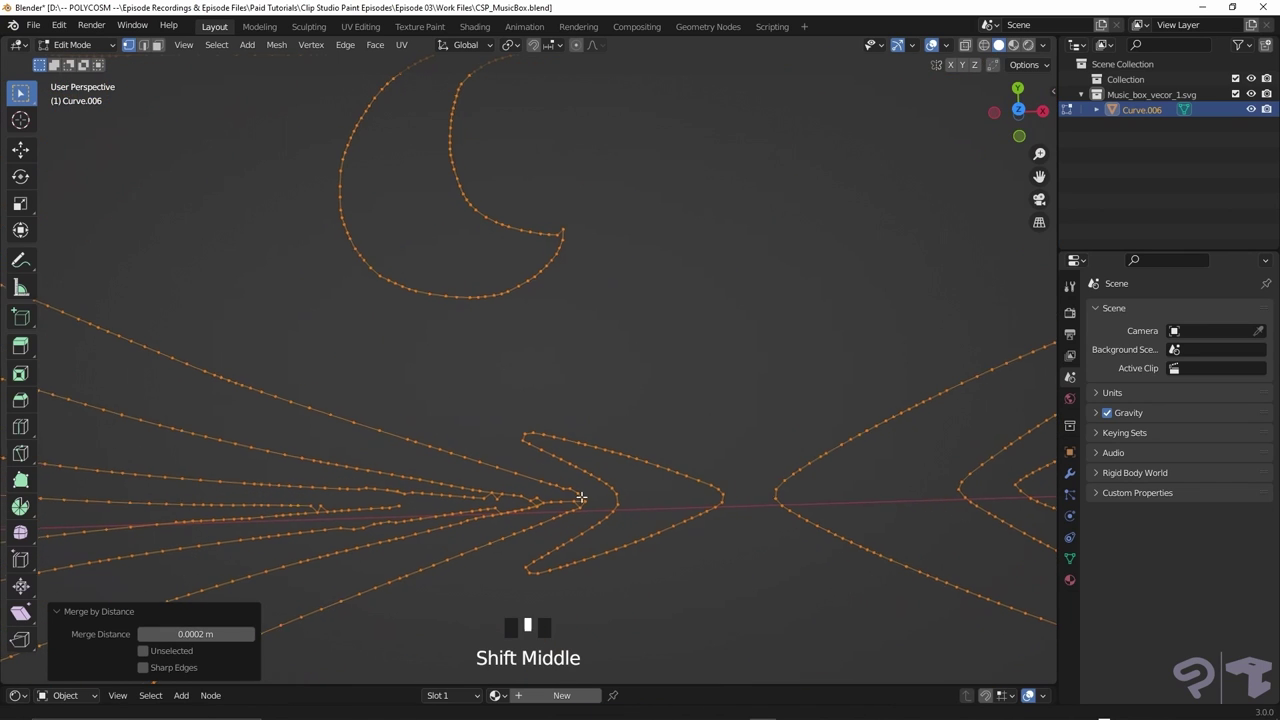
{"action": "middle_click_drag", "start_coordinate": [580, 497], "coordinate": [457, 503], "text": "shift"}
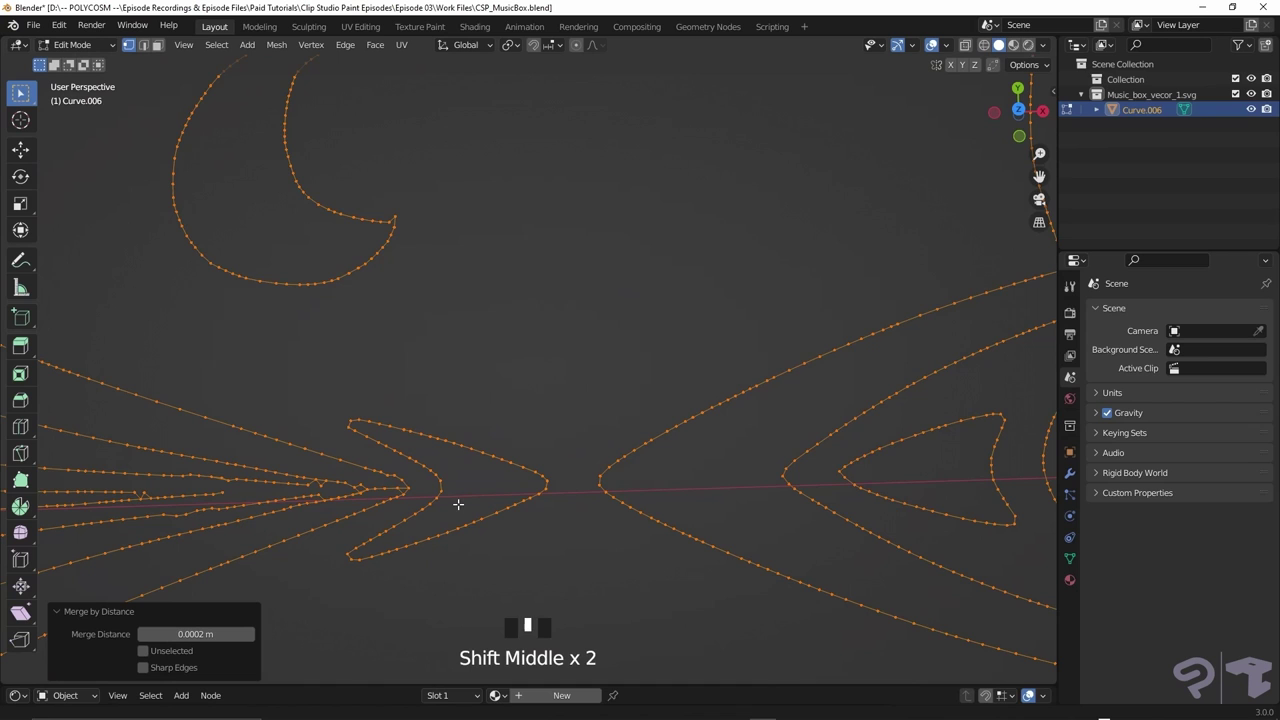
{"action": "middle_click_drag", "start_coordinate": [631, 486], "coordinate": [451, 463], "text": "shift"}
Clean up the tangled vertices at the feather's pointed end by moving or deleting strays and joining loose ends with edges
{"action": "middle_click_drag", "start_coordinate": [427, 402], "coordinate": [726, 485]}
{"action": "key", "text": "g"}
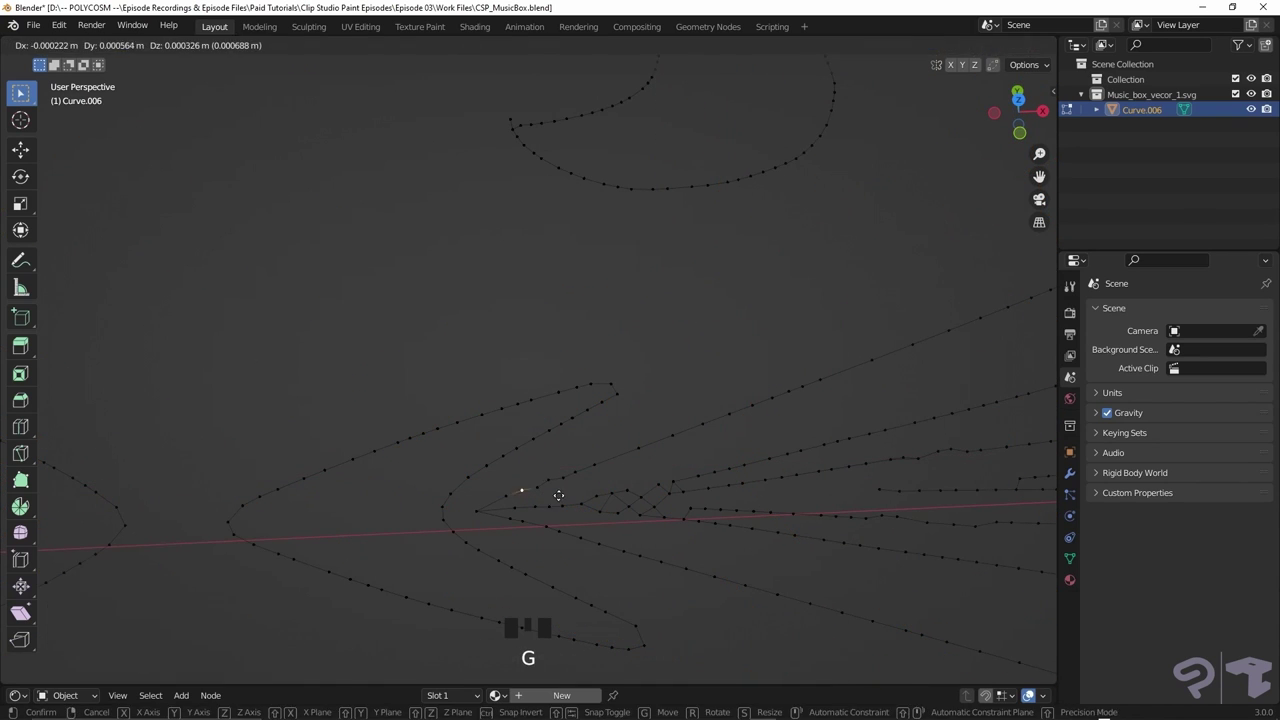
{"action": "left_click", "coordinate": [520, 494]}
{"action": "left_click_drag", "start_coordinate": [669, 477], "coordinate": [556, 528]}
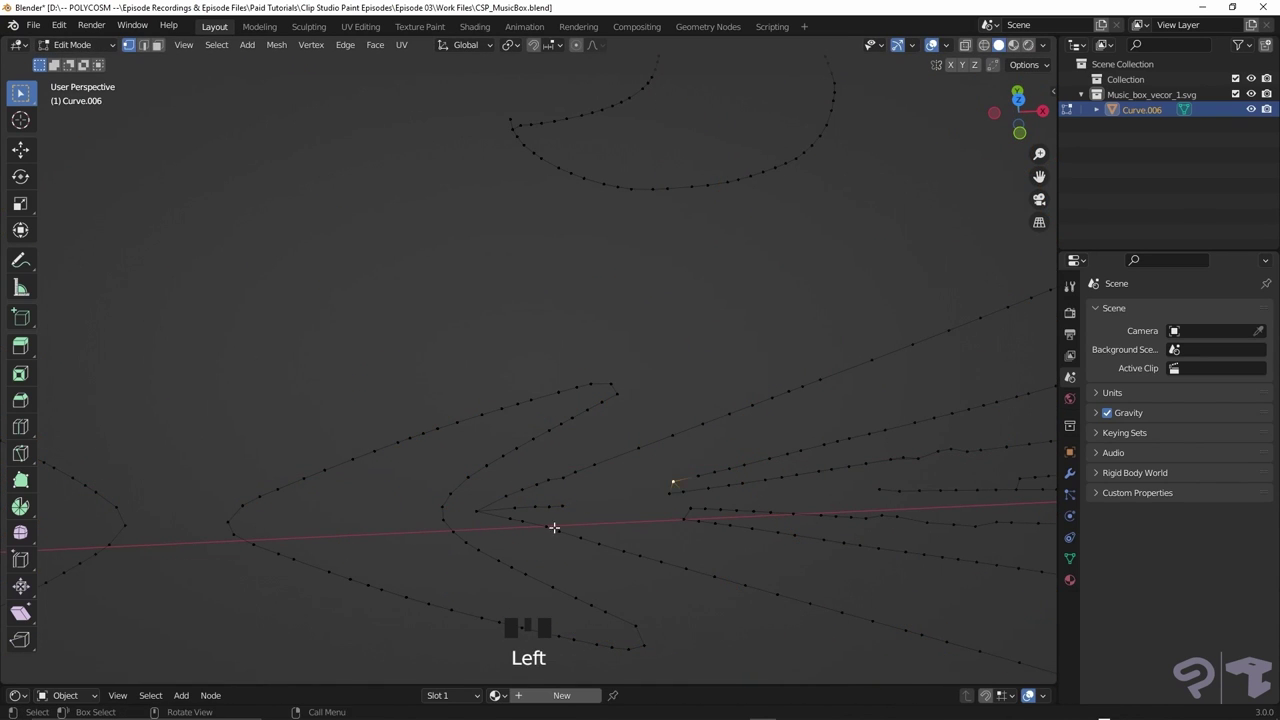
{"action": "key", "text": "f"}
{"action": "left_click", "coordinate": [560, 509]}
{"action": "key", "text": "f"}
{"action": "key", "text": "ctrl+z"}
{"action": "key", "text": "Delete"}
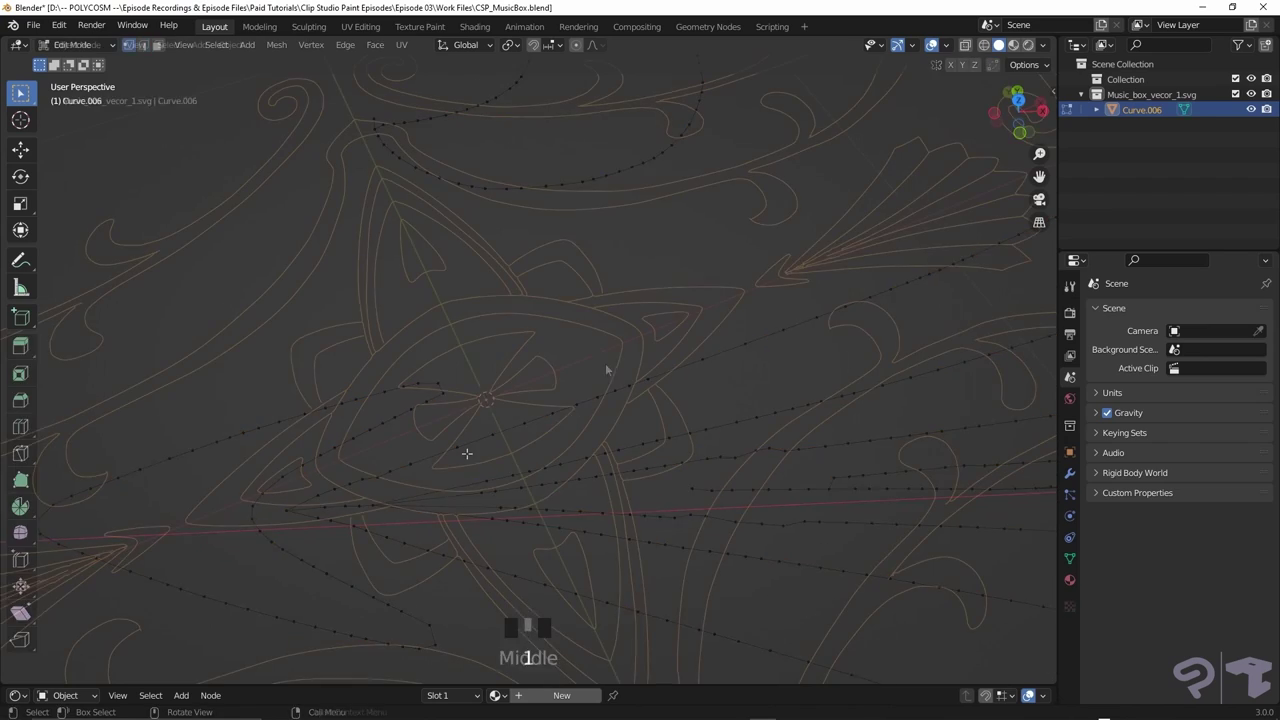
Select all linked vertices of the four shapes inside the central oval and fill them with faces
{"action": "key", "text": "Tab"}
{"action": "middle_click_drag", "start_coordinate": [540, 340], "coordinate": [578, 354]}
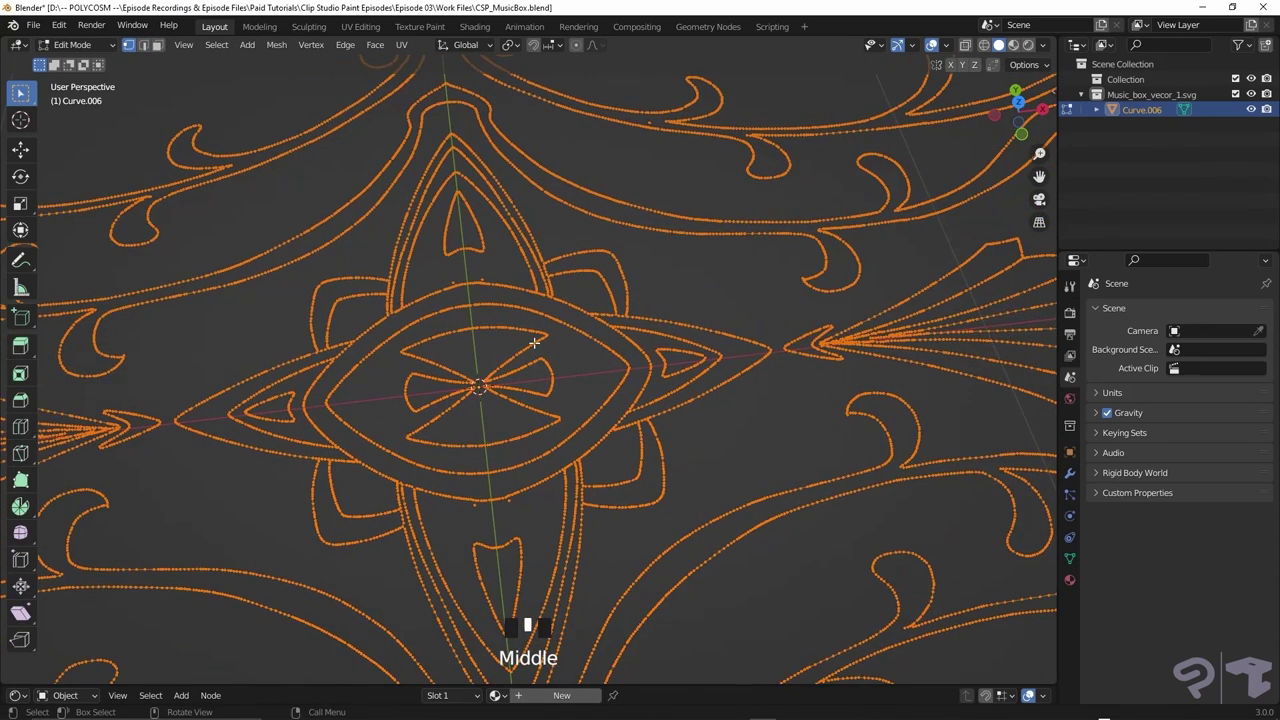
{"action": "left_click", "coordinate": [534, 342]}
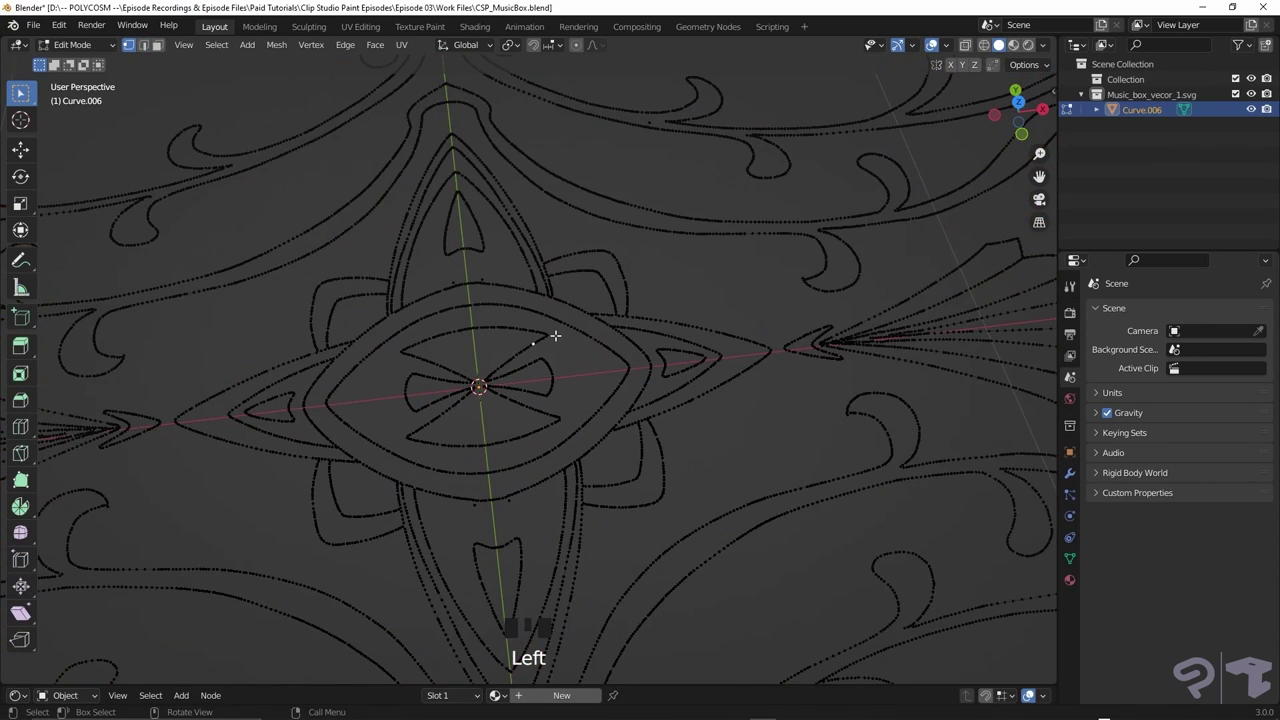
{"action": "key", "text": "ctrl+l"}
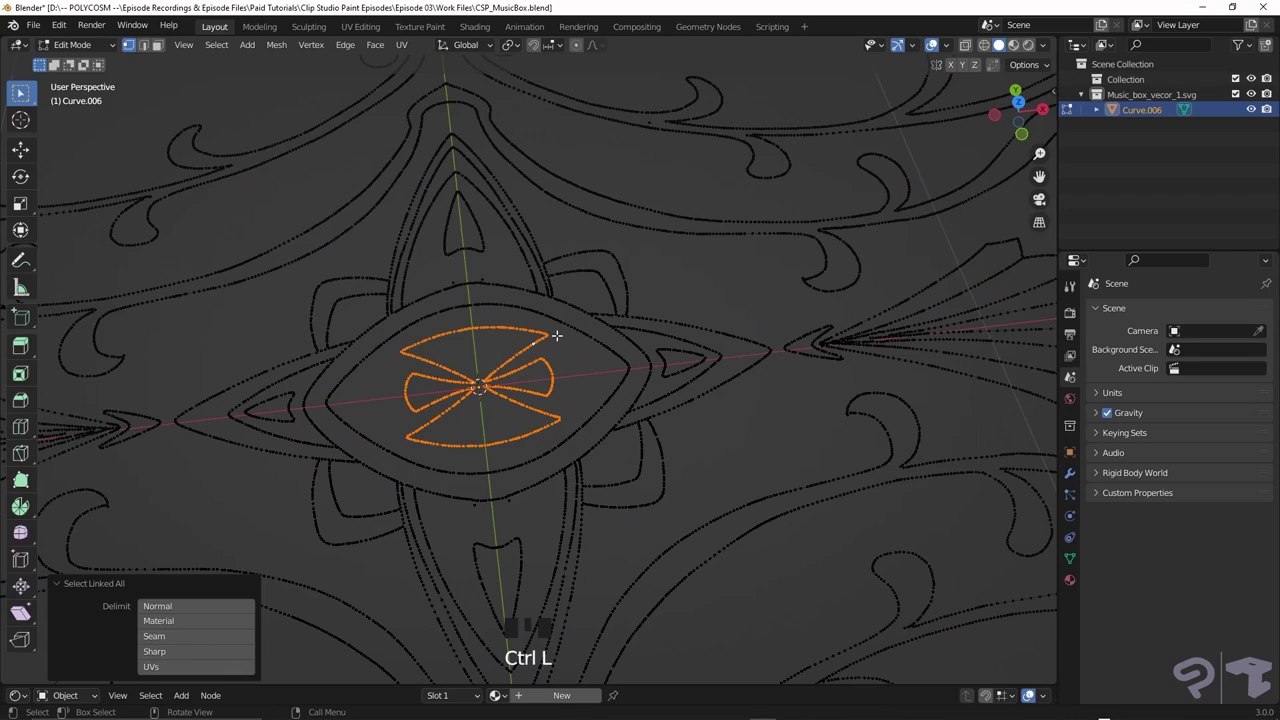
{"action": "key", "text": "f"}
Extrude the filled faces at the ornament's centre upward to give them thickness
{"action": "middle_click_drag", "start_coordinate": [557, 335], "coordinate": [600, 320]}
{"action": "left_click", "coordinate": [157, 45]}
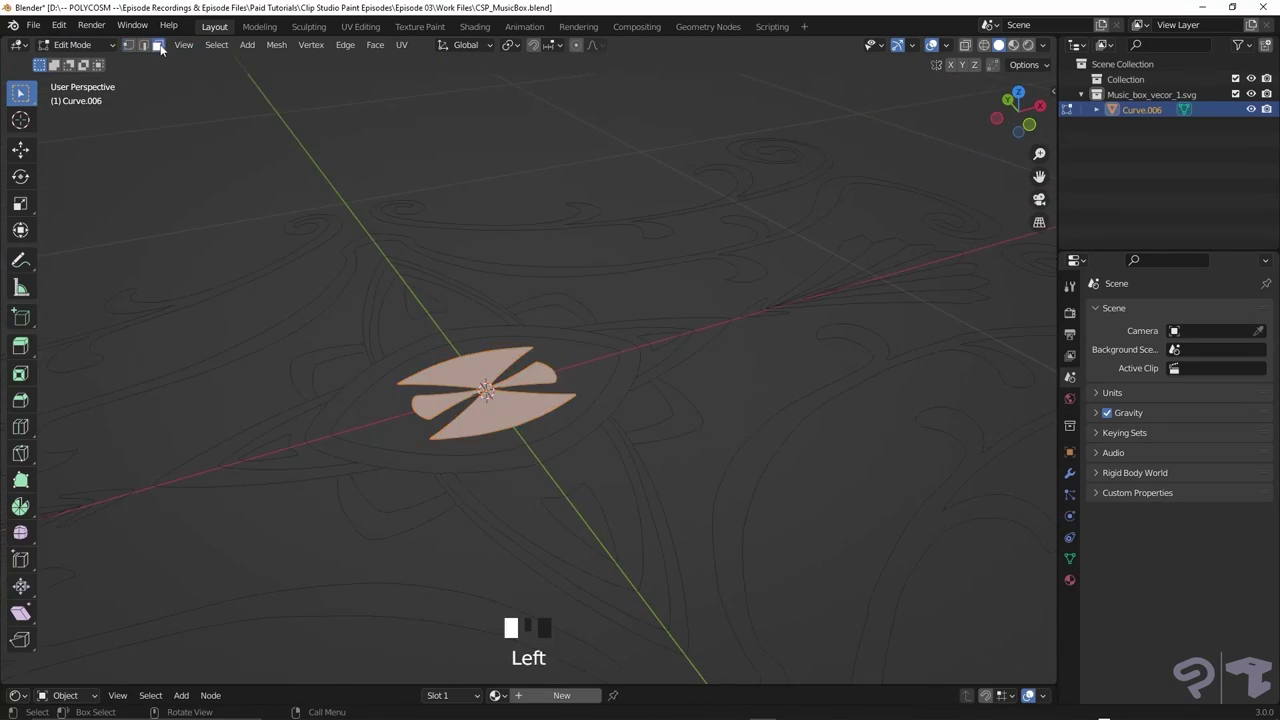
{"action": "left_click", "coordinate": [490, 376]}
{"action": "middle_click_drag", "start_coordinate": [490, 376], "coordinate": [557, 438]}
{"action": "key", "text": "e"}
{"action": "left_click", "coordinate": [562, 345]}
{"action": "key", "text": "Tab"}
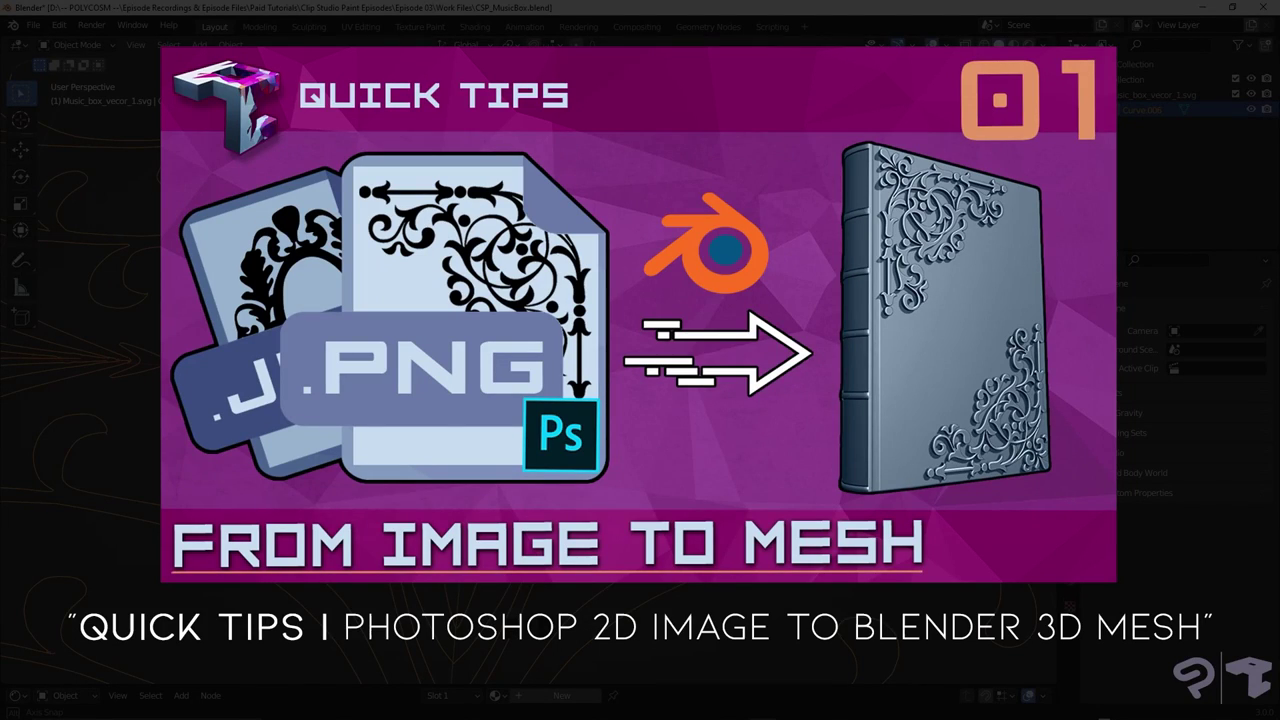
Inset the top faces of the four central shapes slightly and extrude the inner faces by about 0.009 m
{"action": "scroll", "coordinate": [554, 430], "scroll_direction": "up", "scroll_amount": 3}
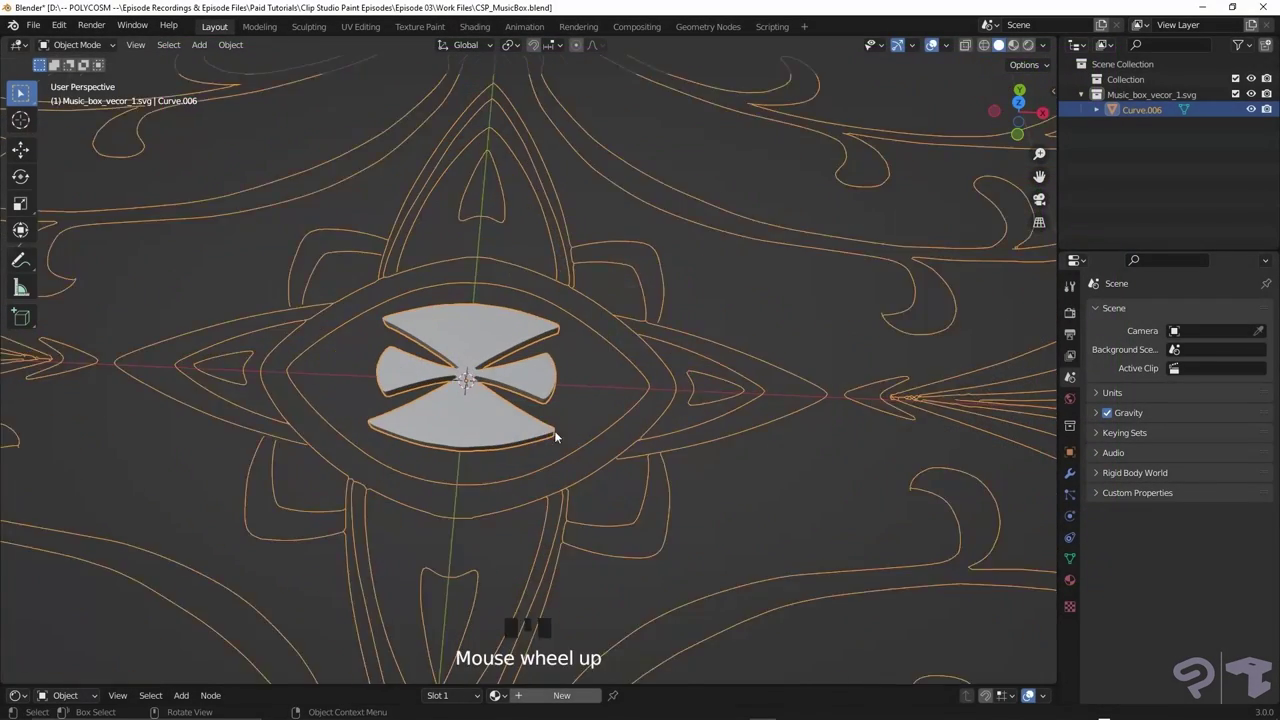
{"action": "key", "text": "i"}
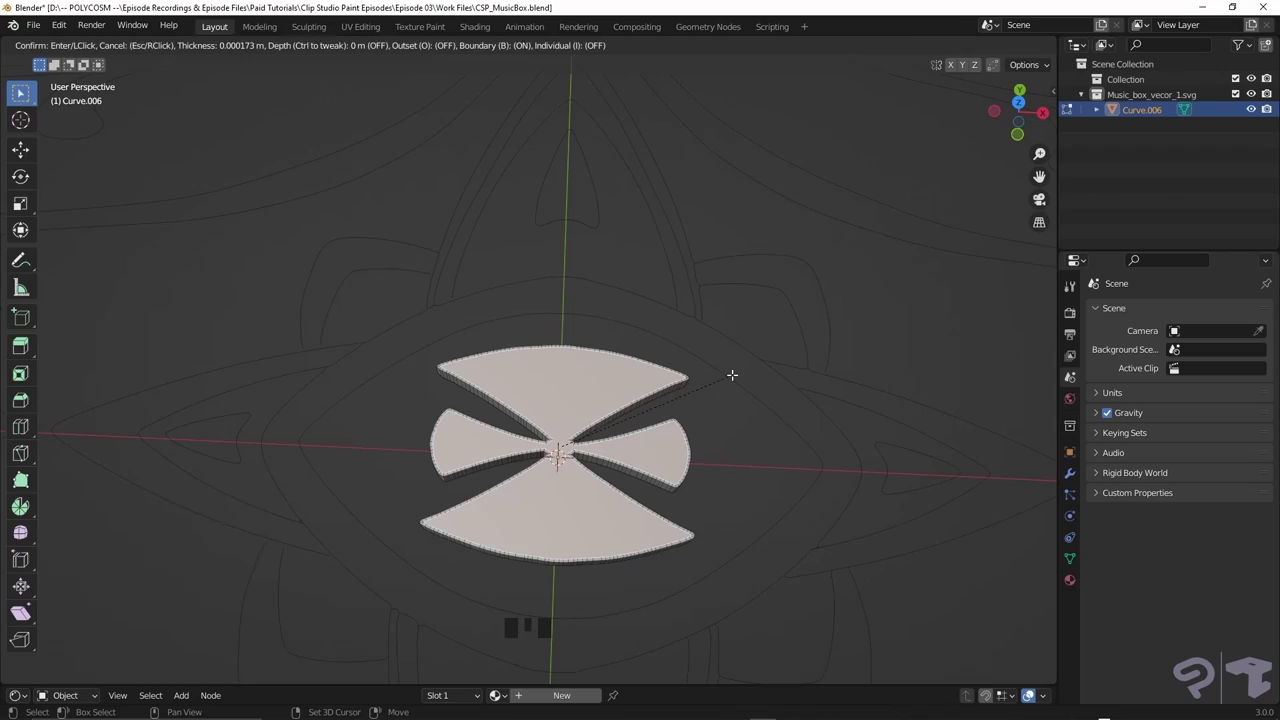
{"action": "left_click", "coordinate": [732, 376]}
{"action": "key", "text": "e"}
{"action": "left_click", "coordinate": [732, 376]}
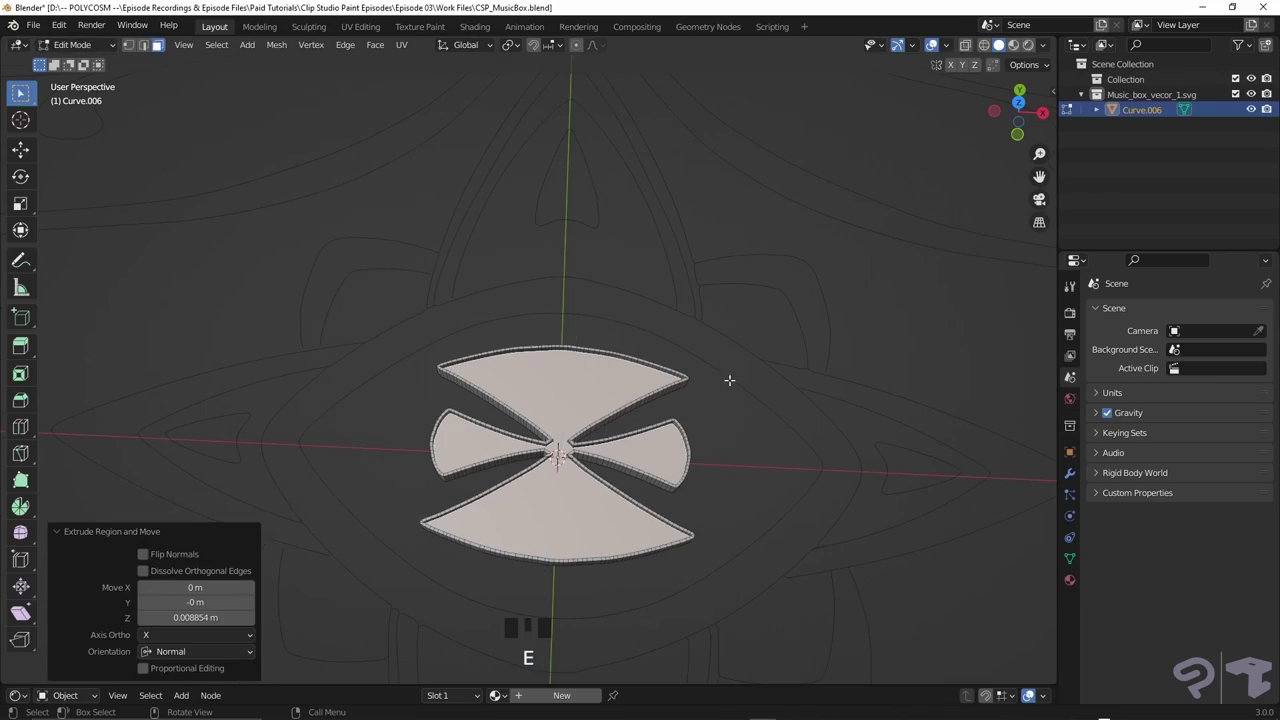
{"action": "key", "text": "Tab"}
{"action": "middle_click_drag", "start_coordinate": [661, 485], "coordinate": [640, 470]}
{"action": "middle_click_drag", "start_coordinate": [640, 470], "coordinate": [637, 486], "text": "shift"}
{"action": "key", "text": "Tab"}
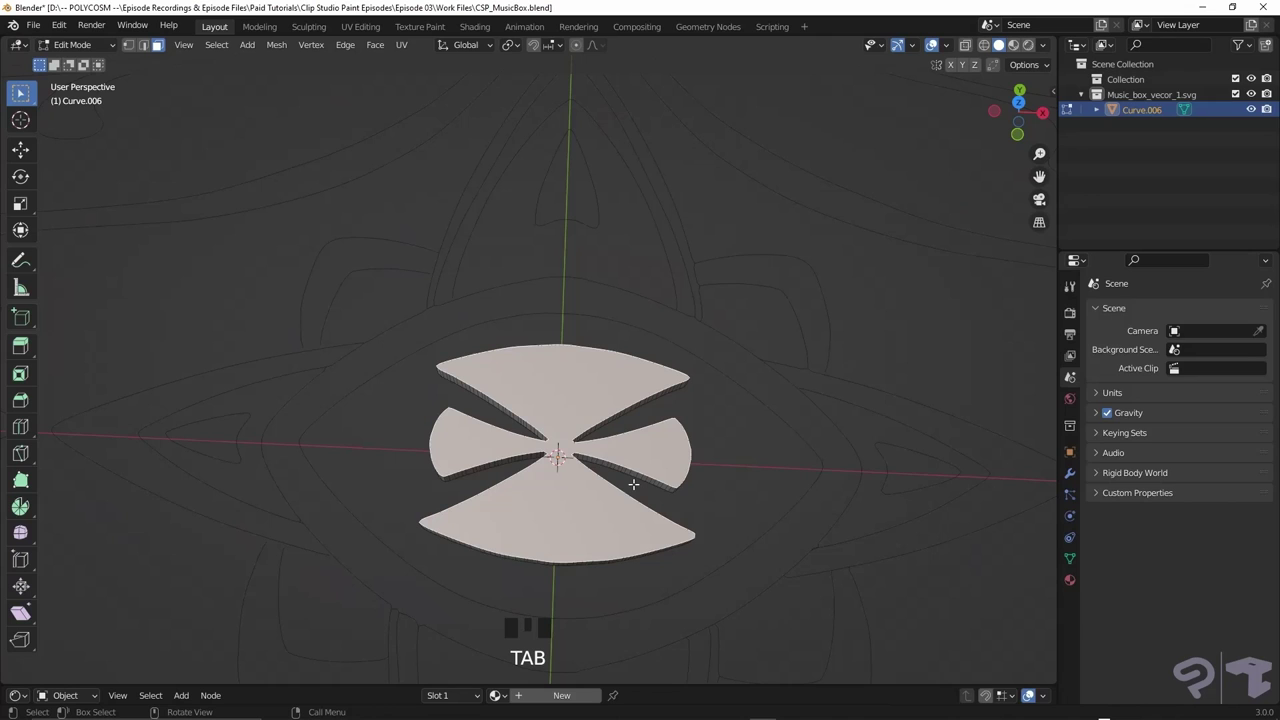
{"action": "key", "text": "i"}
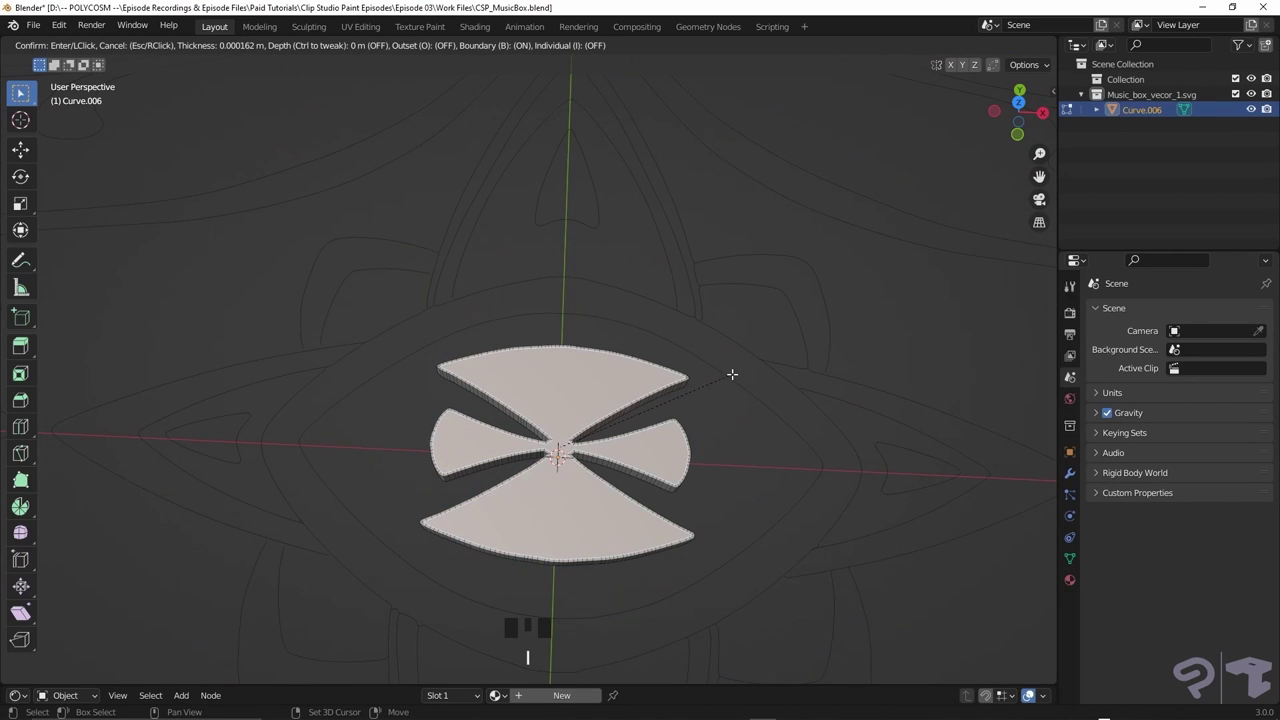
{"action": "left_click", "coordinate": [732, 374]}
Slide the vertex beside the central oval rim, near the large petal's base, by a factor of 0.430
{"action": "scroll", "coordinate": [549, 411], "scroll_direction": "up", "scroll_amount": 2}
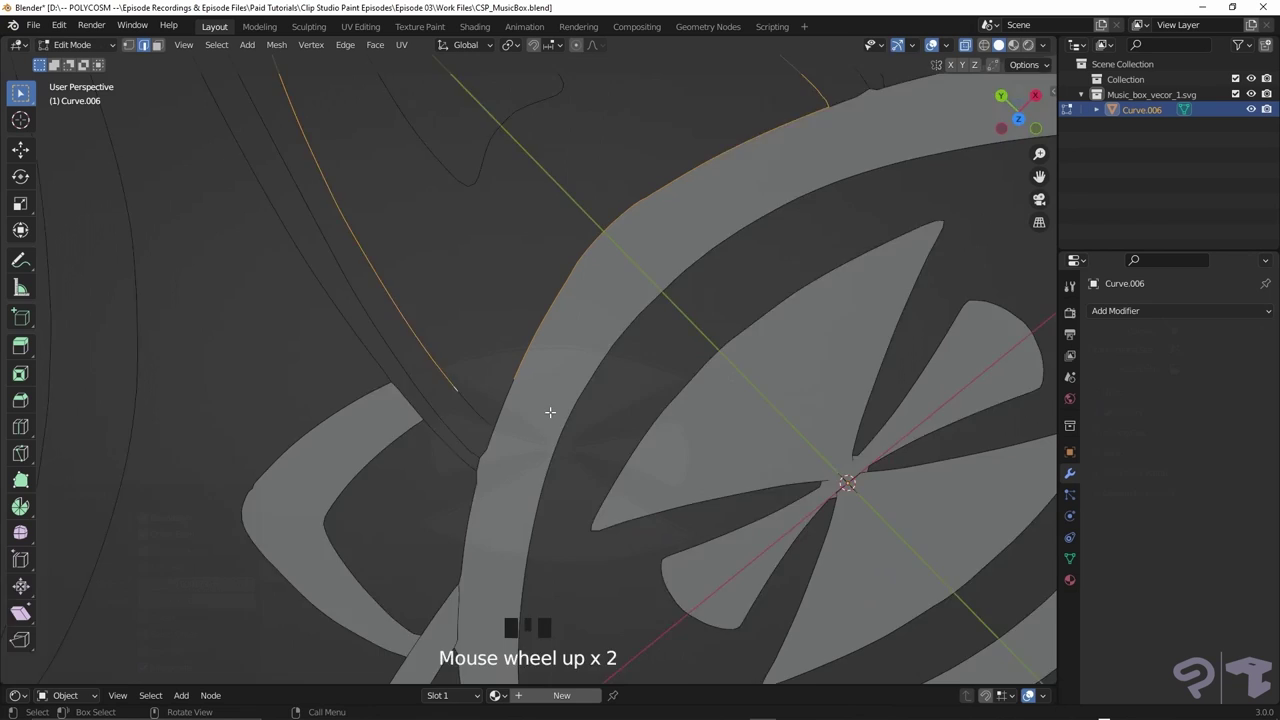
{"action": "left_click", "coordinate": [459, 498]}
{"action": "key", "text": "g"}
{"action": "key", "text": "g"}
{"action": "left_click", "coordinate": [466, 486]}
{"action": "scroll", "coordinate": [468, 484], "scroll_direction": "down", "scroll_amount": 8}
{"action": "middle_click_drag", "start_coordinate": [615, 324], "coordinate": [646, 281], "text": "shift"}
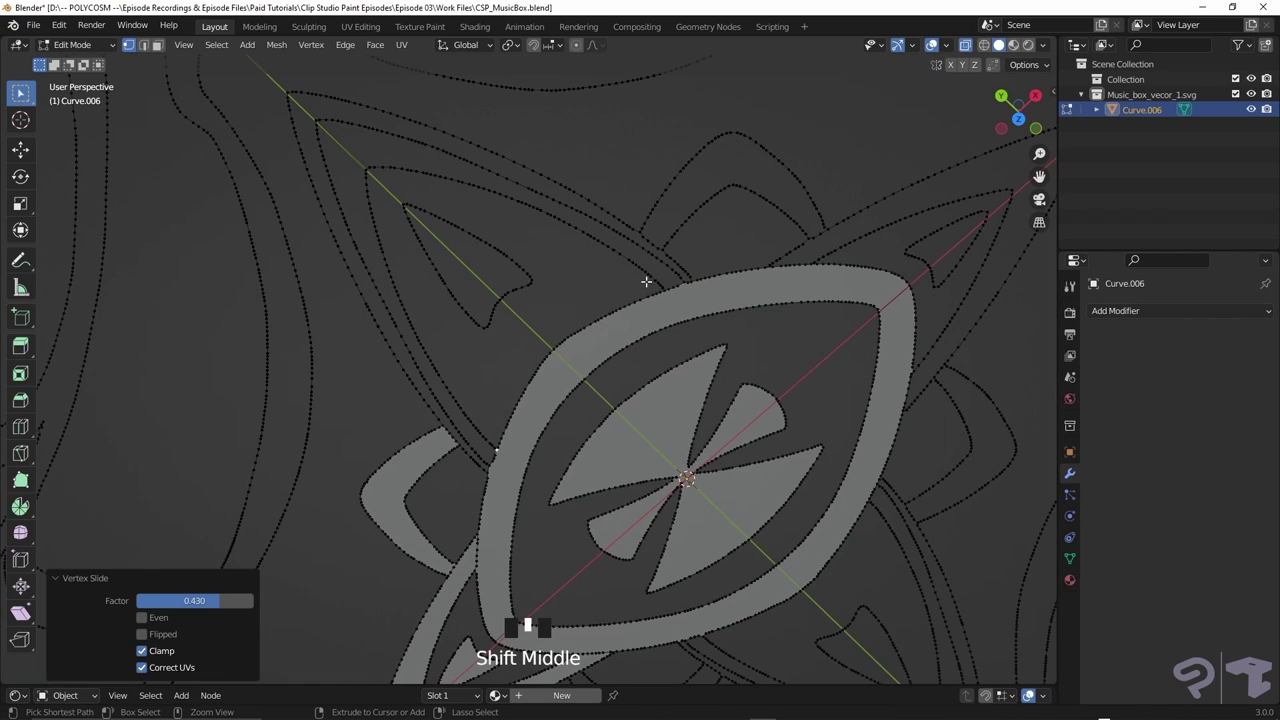
Connect the petal's inner teardrop with edges to the surrounding outline's tip and to the oval rim along the centre line
{"action": "left_click", "coordinate": [662, 286], "text": "ctrl"}
{"action": "left_click", "coordinate": [369, 198], "text": "ctrl"}
{"action": "left_click", "coordinate": [491, 447], "text": "ctrl"}
{"action": "middle_click_drag", "start_coordinate": [459, 270], "coordinate": [460, 281], "text": "shift"}
{"action": "scroll", "coordinate": [459, 281], "scroll_direction": "up", "scroll_amount": 3}
{"action": "left_click", "coordinate": [484, 427]}
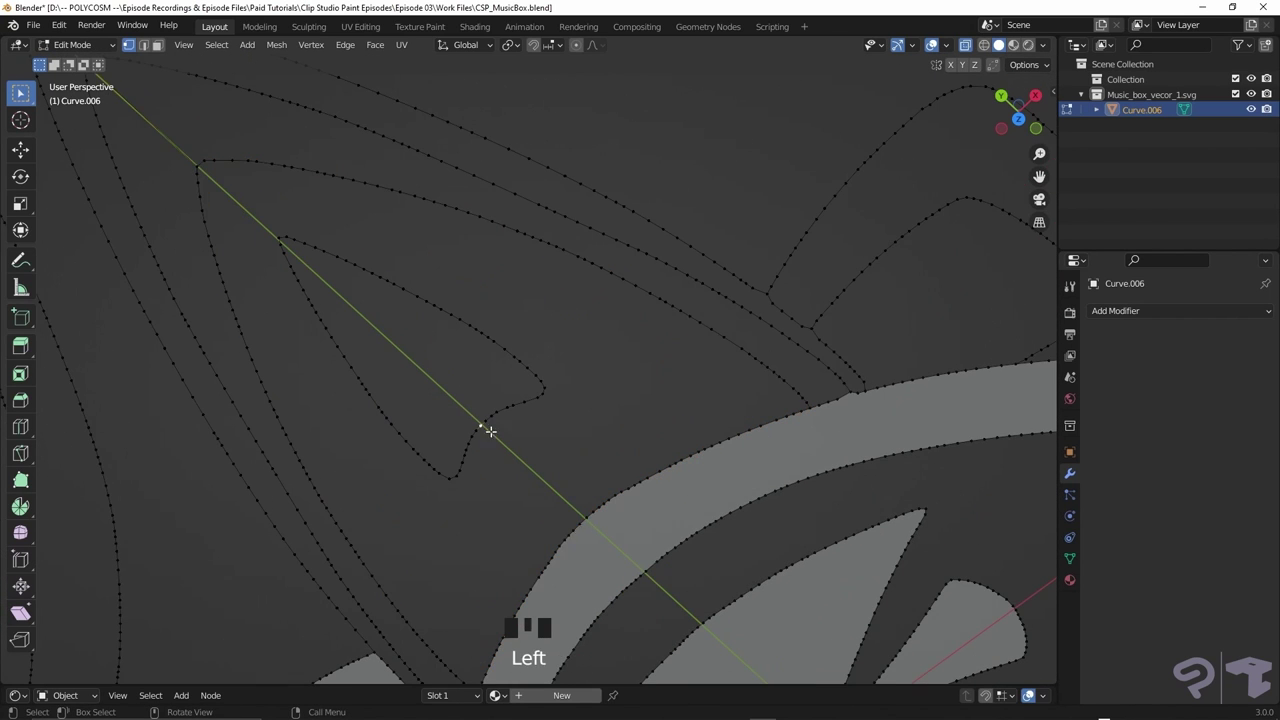
{"action": "left_click", "coordinate": [597, 521], "text": "shift"}
{"action": "left_click", "coordinate": [280, 238]}
{"action": "left_click", "coordinate": [199, 166], "text": "shift"}
{"action": "key", "text": "f"}
{"action": "left_click", "coordinate": [271, 163]}
{"action": "left_click", "coordinate": [674, 463], "text": "ctrl"}
{"action": "left_click", "coordinate": [512, 612], "text": "ctrl"}
{"action": "middle_click_drag", "start_coordinate": [371, 587], "coordinate": [445, 488], "text": "shift"}
{"action": "left_click", "coordinate": [445, 488], "text": "ctrl"}
{"action": "middle_click_drag", "start_coordinate": [392, 212], "coordinate": [550, 350], "text": "shift"}
{"action": "left_click", "coordinate": [667, 505], "text": "shift"}
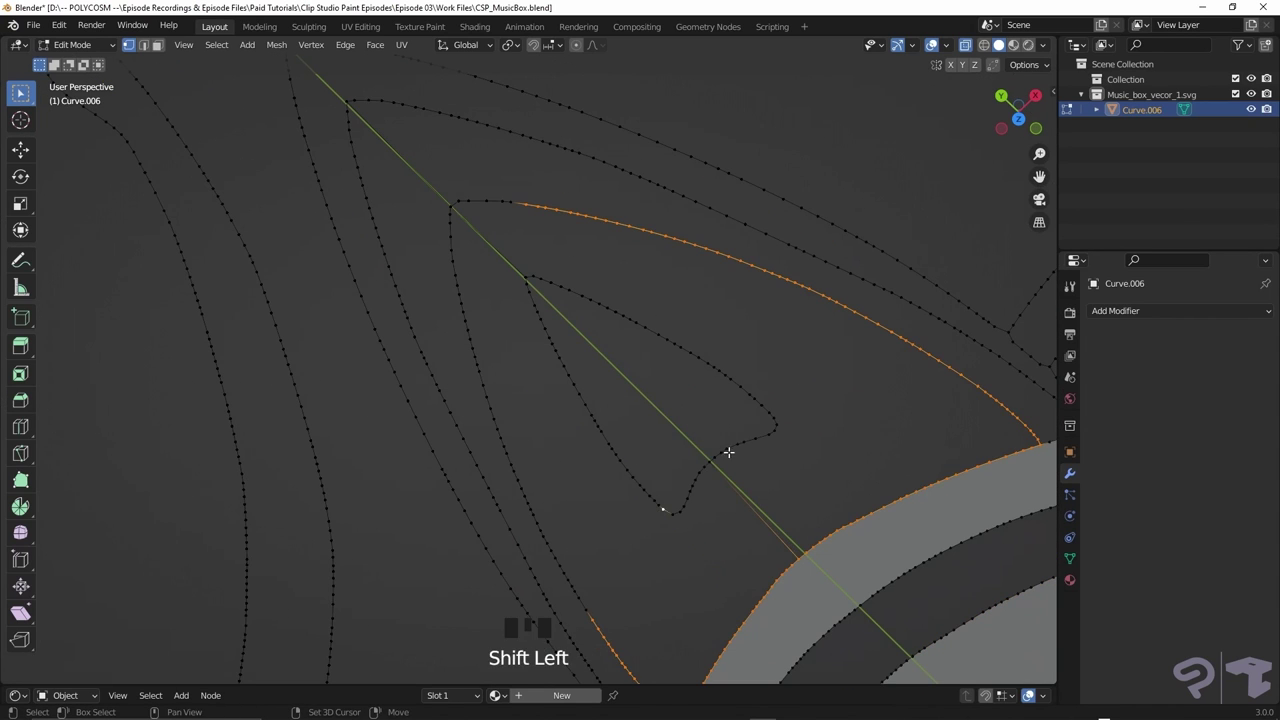
{"action": "key", "text": "ctrl+z"}
Select the closed vertex path around one half of the petal, between the outline and teardrop, and fill it with a face
{"action": "left_click", "coordinate": [764, 438]}
{"action": "left_click", "coordinate": [711, 462], "text": "ctrl"}
{"action": "left_click", "coordinate": [1040, 441], "text": "ctrl"}
{"action": "left_click", "coordinate": [451, 205], "text": "ctrl"}
{"action": "left_click", "coordinate": [526, 278], "text": "ctrl"}
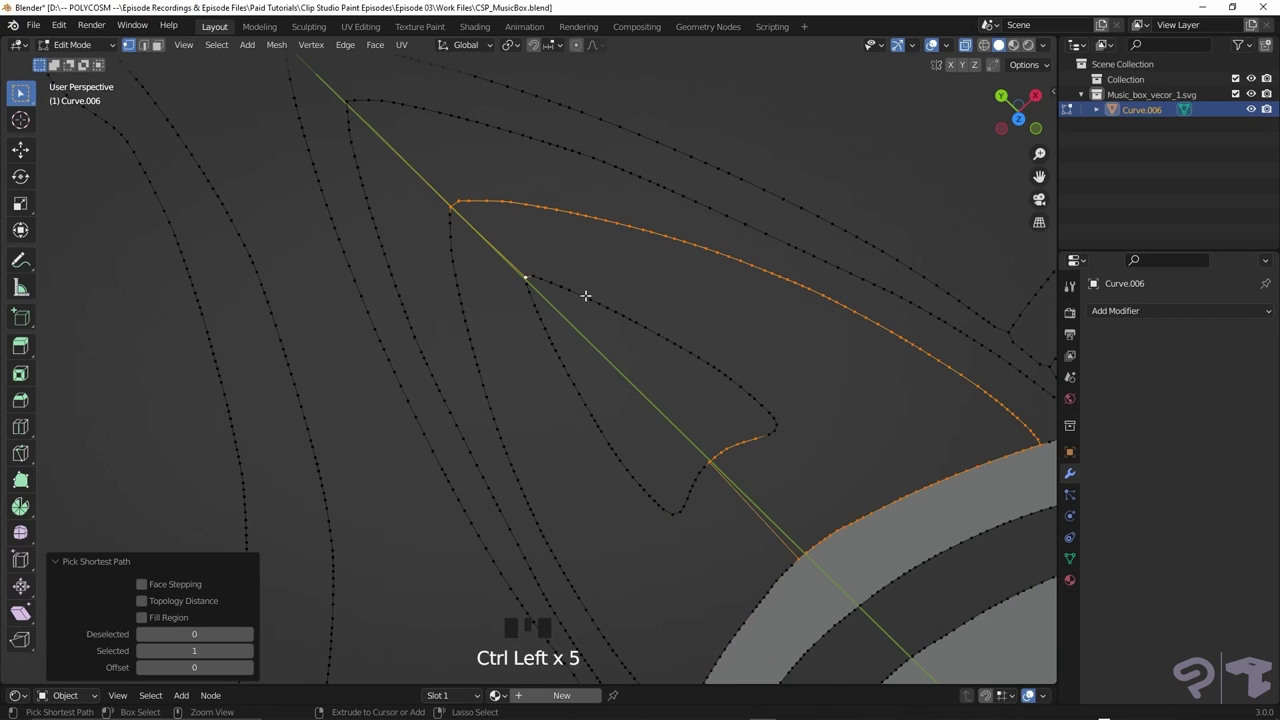
{"action": "left_click", "coordinate": [582, 295], "text": "ctrl"}
{"action": "left_click", "coordinate": [770, 433], "text": "ctrl"}
{"action": "key", "text": "f"}
Select the vertex path around the petal's other half, including the teardrop's edge and oval rim, and fill it
{"action": "left_click", "coordinate": [706, 466]}
{"action": "left_click", "coordinate": [666, 511], "text": "ctrl"}
{"action": "left_click", "coordinate": [528, 282], "text": "ctrl"}
{"action": "left_click", "coordinate": [453, 236], "text": "ctrl"}
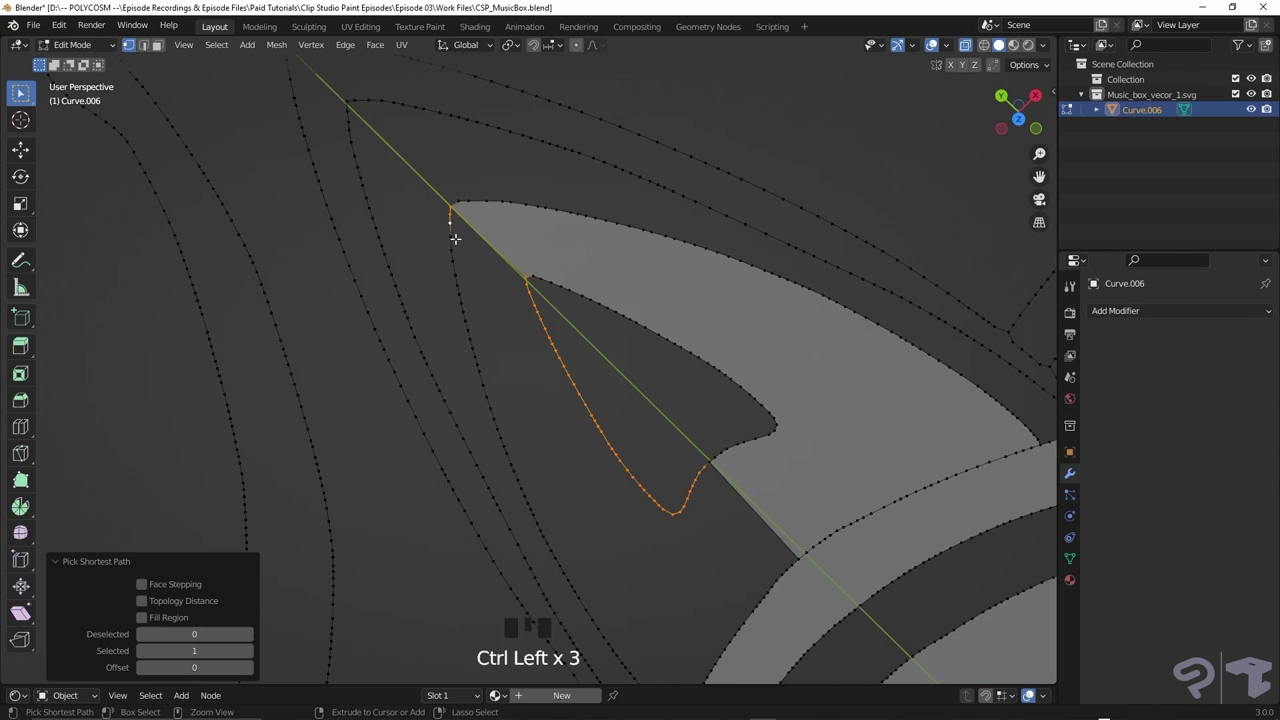
{"action": "left_click", "coordinate": [583, 614], "text": "ctrl"}
{"action": "middle_click_drag", "start_coordinate": [724, 675], "coordinate": [674, 526], "text": "shift"}
{"action": "left_click", "coordinate": [683, 484], "text": "ctrl"}
{"action": "left_click", "coordinate": [744, 404], "text": "ctrl"}
{"action": "key", "text": "f"}
{"action": "scroll", "coordinate": [734, 351], "scroll_direction": "down", "scroll_amount": 2}
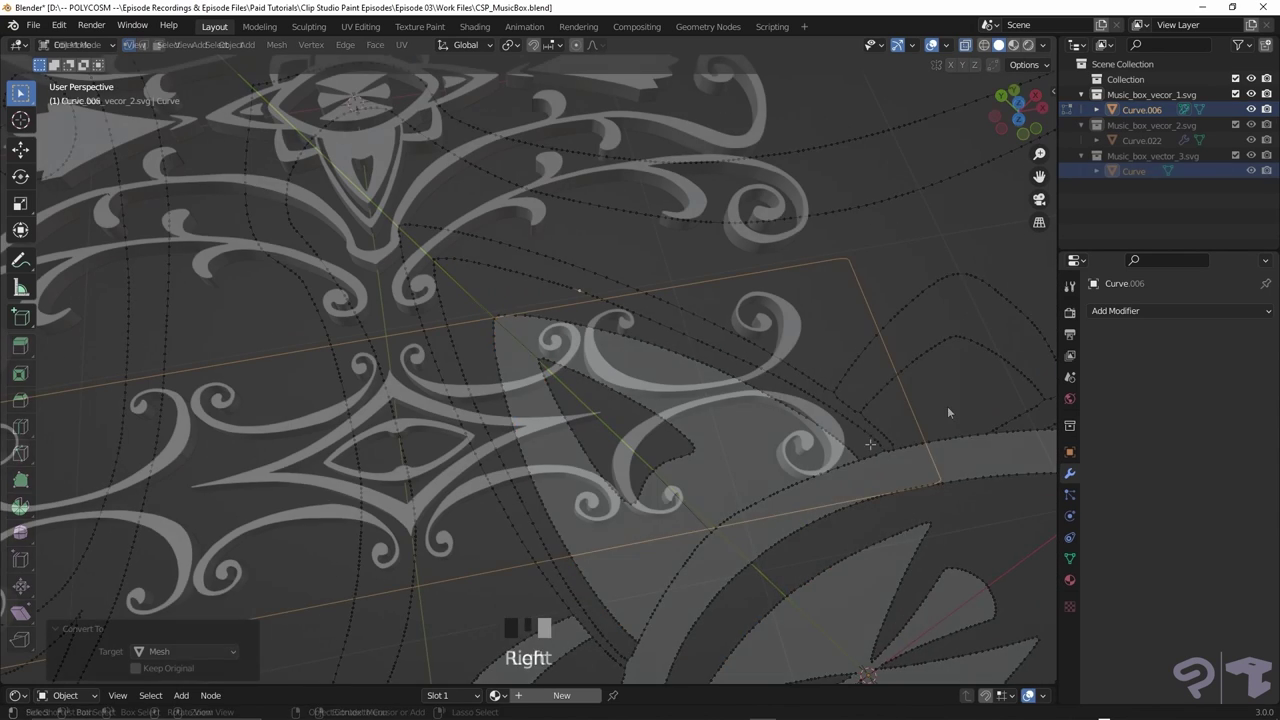
Convert the ornament mesh in the Music_box_vector_3.svg collection to a curve
{"action": "middle_click_drag", "start_coordinate": [947, 406], "coordinate": [901, 411]}
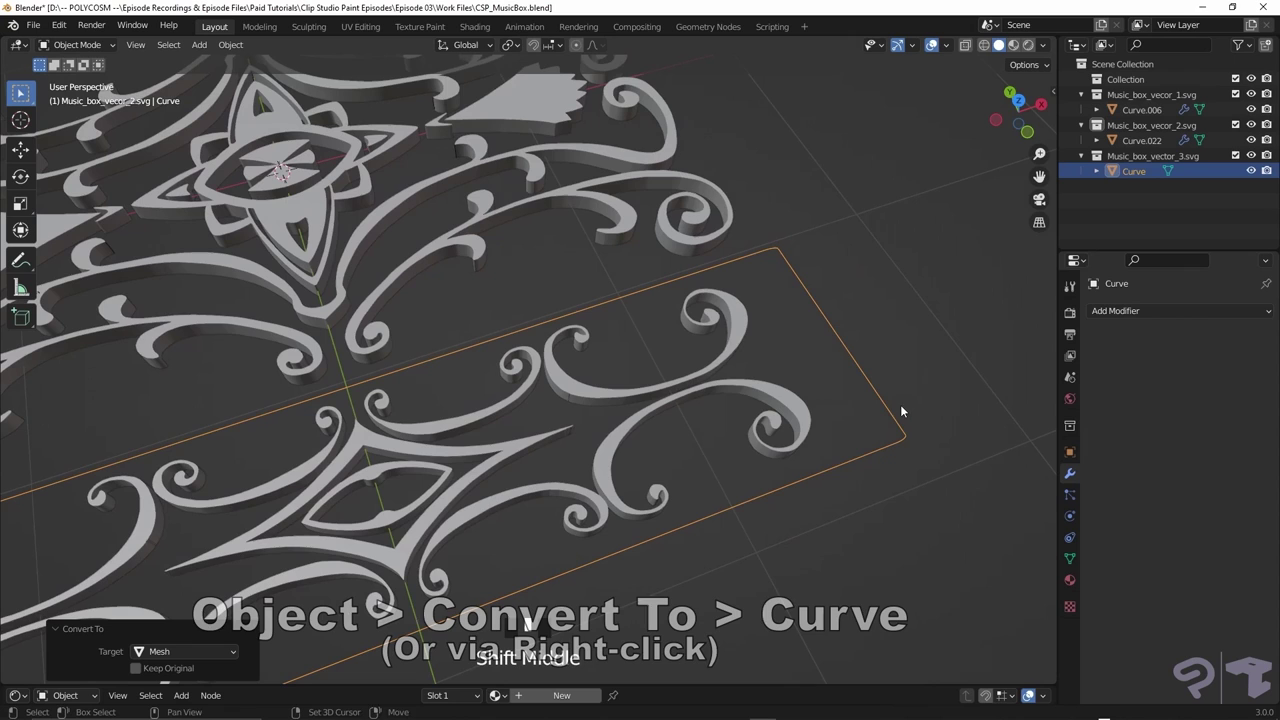
{"action": "right_click", "coordinate": [840, 342]}
{"action": "left_click", "coordinate": [897, 338]}
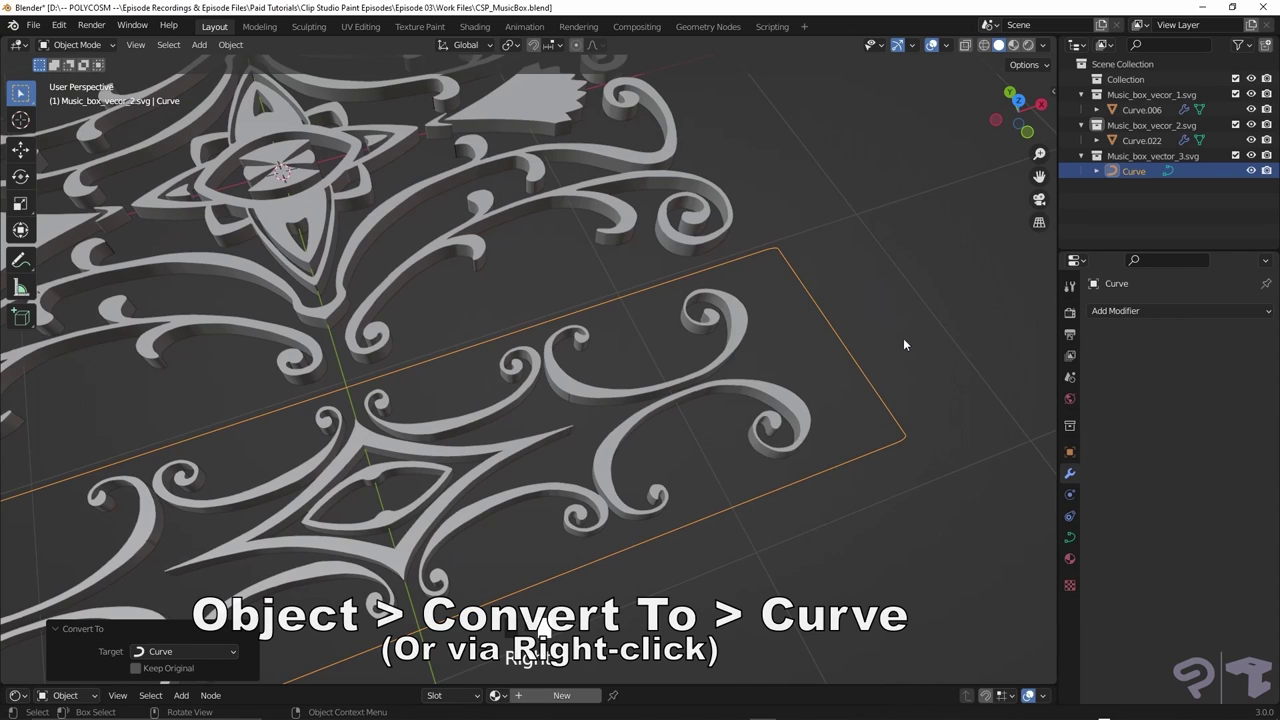
Give the rectangular border curve a round bevel with a depth of 0.002 m and shade it smooth
{"action": "left_click", "coordinate": [1069, 537]}
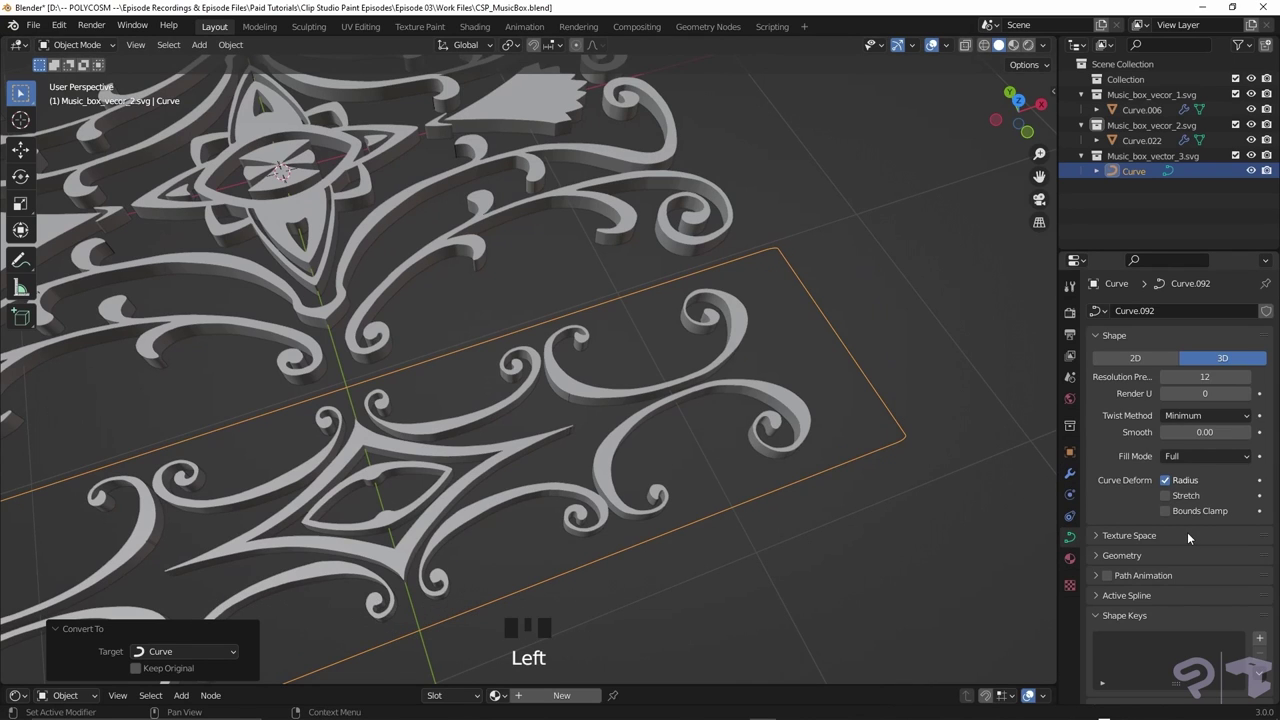
{"action": "left_click", "coordinate": [1165, 556]}
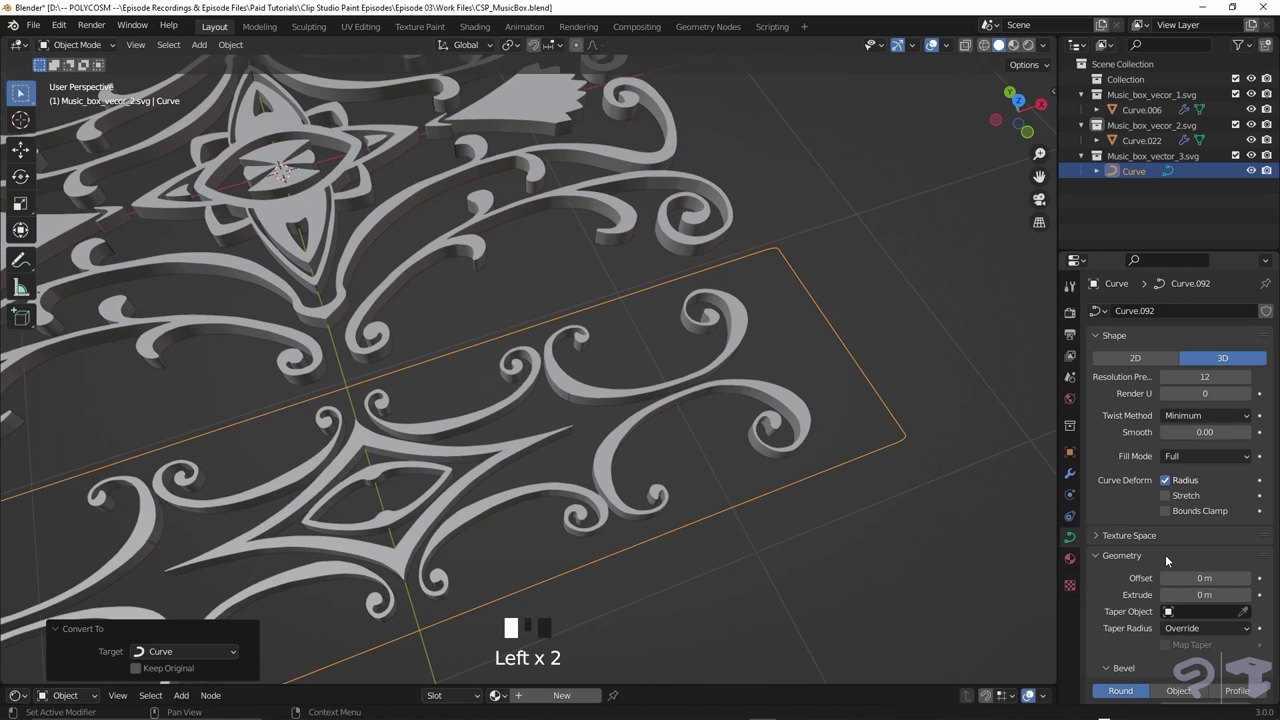
{"action": "scroll", "coordinate": [1165, 554], "scroll_direction": "down", "scroll_amount": 4}
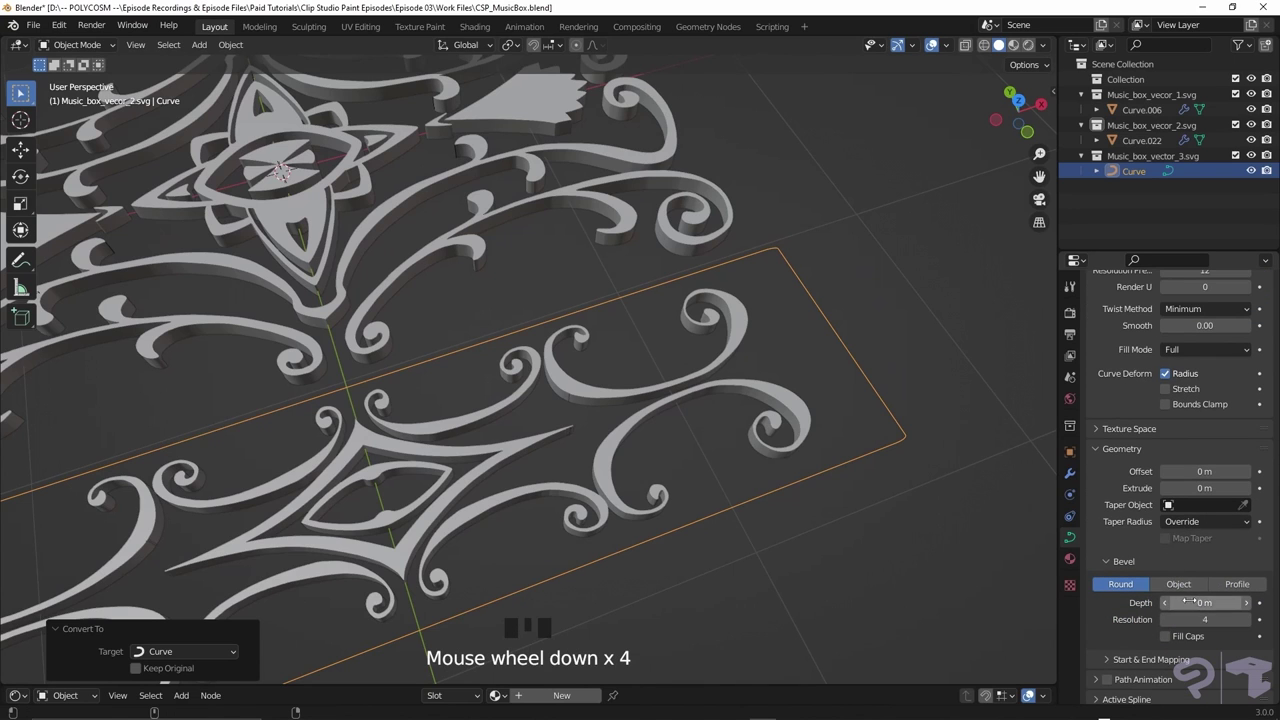
{"action": "mouse_move", "coordinate": [1204, 602]}
{"action": "left_mouse_down", "text": "shift"}
{"action": "mouse_move", "coordinate": [1232, 602]}
{"action": "mouse_move", "coordinate": [1188, 602]}
{"action": "left_mouse_up", "text": "shift"}
{"action": "right_click", "coordinate": [815, 320]}
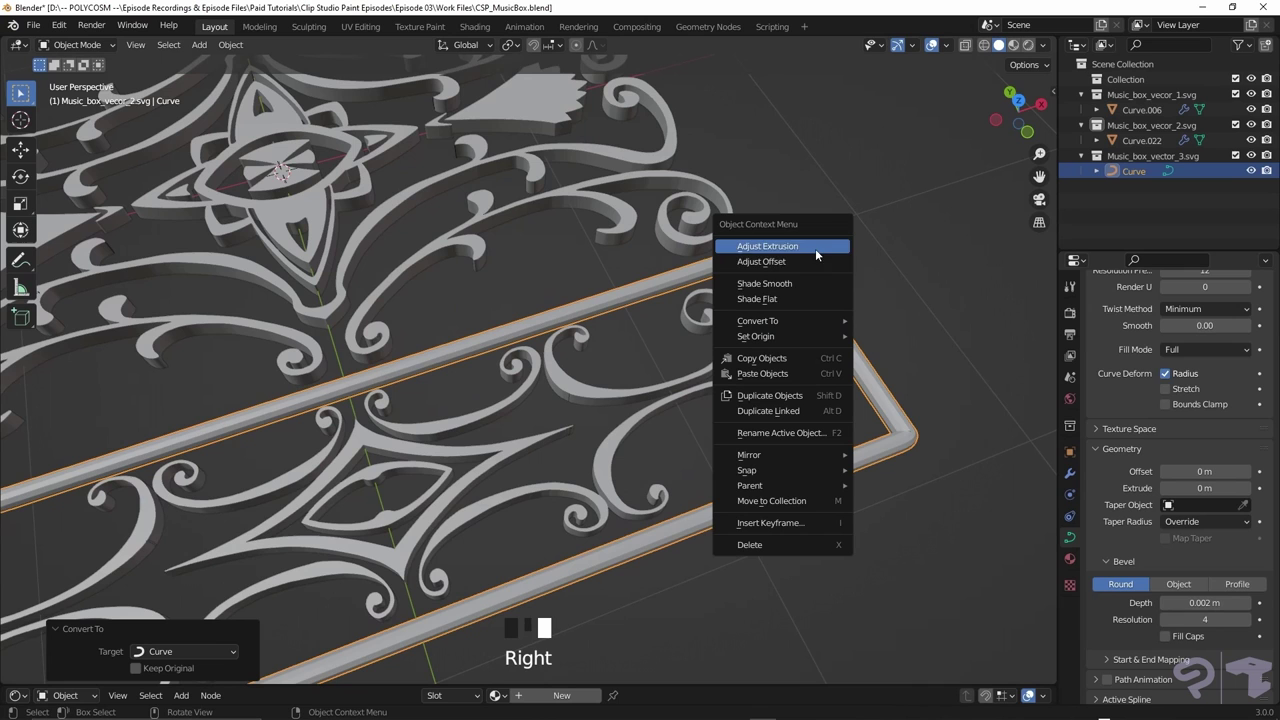
{"action": "left_click", "coordinate": [810, 284]}
{"action": "middle_click_drag", "start_coordinate": [888, 333], "coordinate": [1010, 345]}
Reset the border curve's bevel depth to 0 m and try a geometry extrusion of about 0.012 m instead
{"action": "left_click_drag", "start_coordinate": [1200, 603], "coordinate": [1178, 603], "text": "shift"}
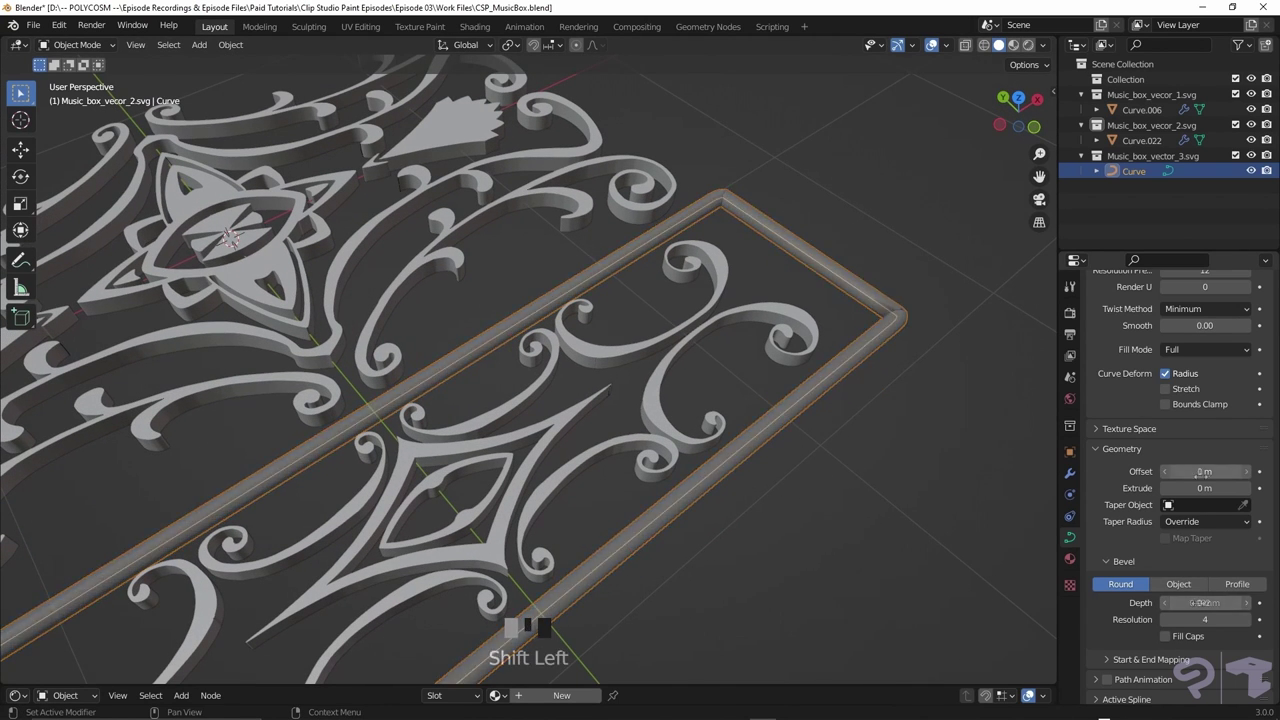
{"action": "left_click_drag", "start_coordinate": [1204, 488], "coordinate": [1222, 488], "text": "shift"}
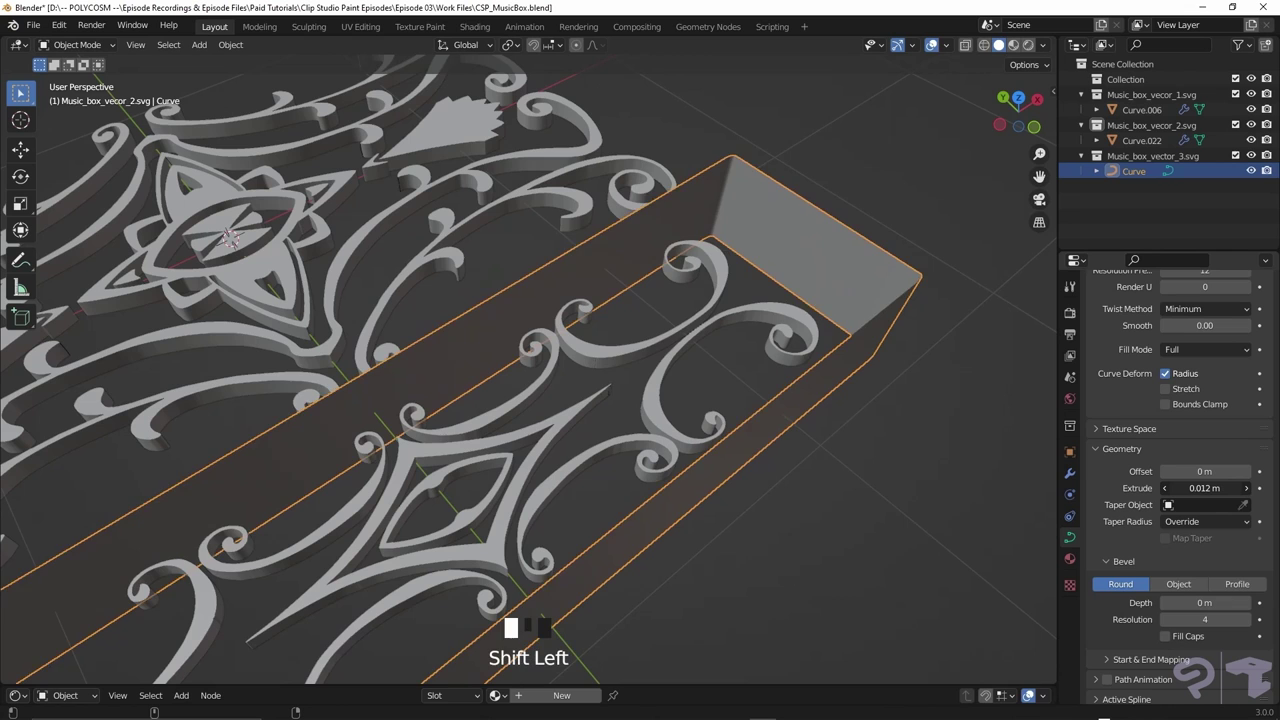
{"action": "left_click_drag", "start_coordinate": [1204, 488], "coordinate": [1186, 488], "text": "shift"}
{"action": "middle_click_drag", "start_coordinate": [760, 432], "coordinate": [852, 399]}
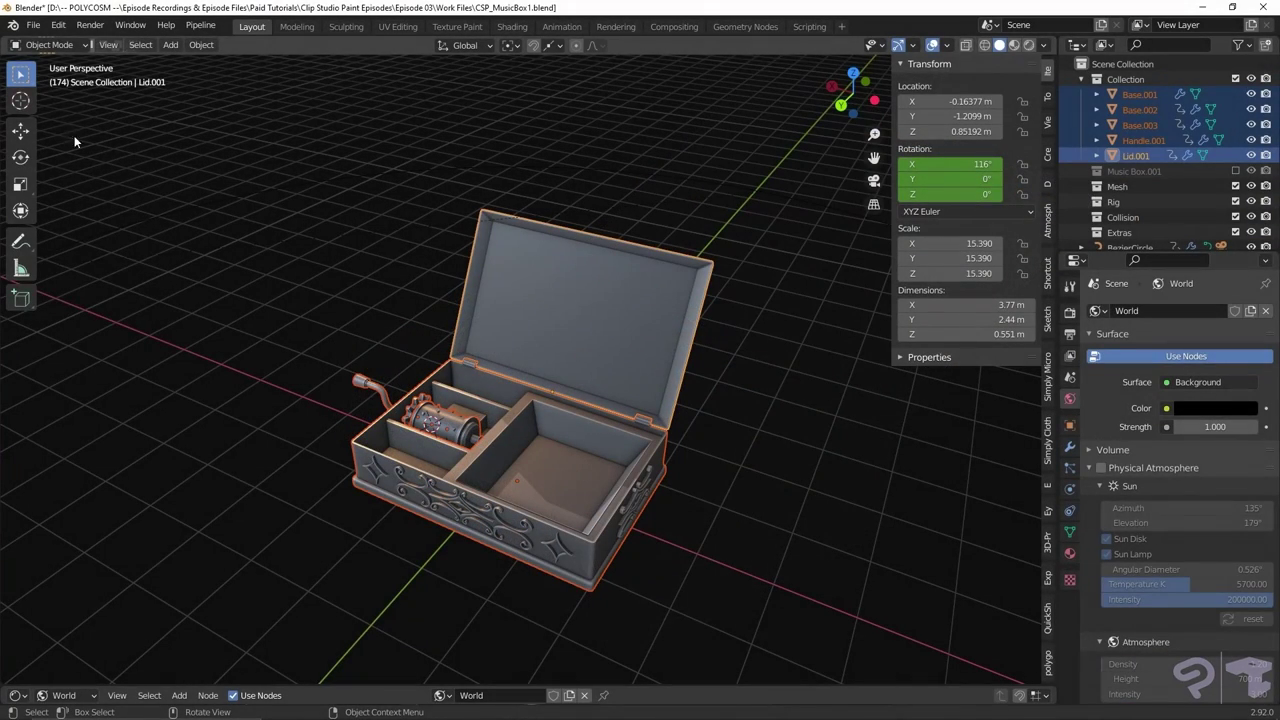
Export the finished music box model in FBX format
{"action": "left_click", "coordinate": [33, 24]}
{"action": "mouse_move", "coordinate": [150, 253]}
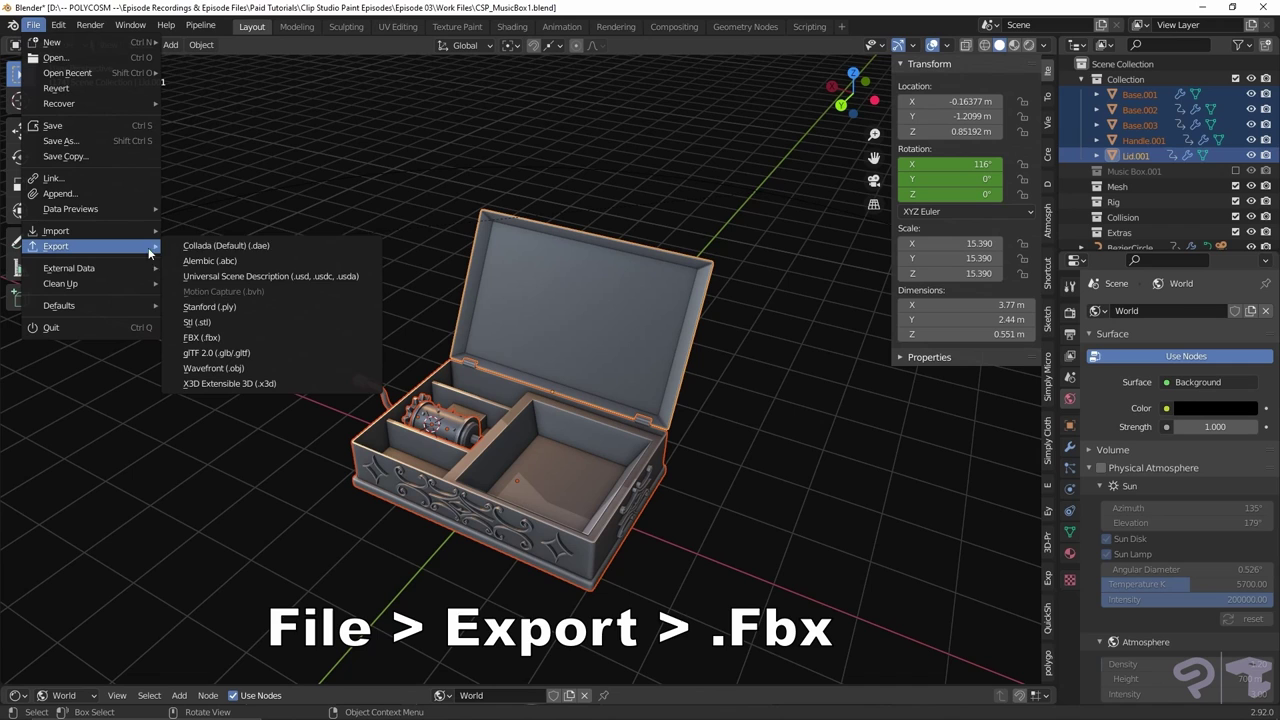
{"action": "left_click", "coordinate": [229, 339]}
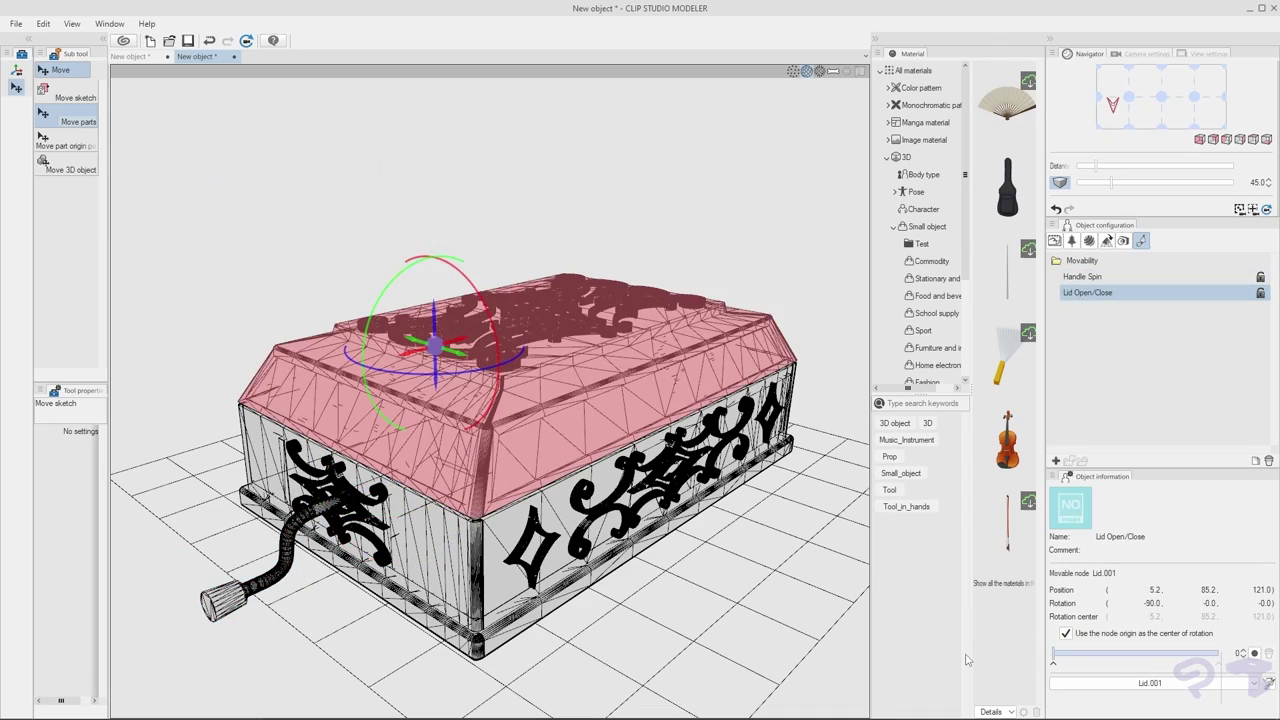
{"action": "left_click_drag", "start_coordinate": [1036, 648], "coordinate": [924, 607]}
{"action": "left_click", "coordinate": [669, 214]}
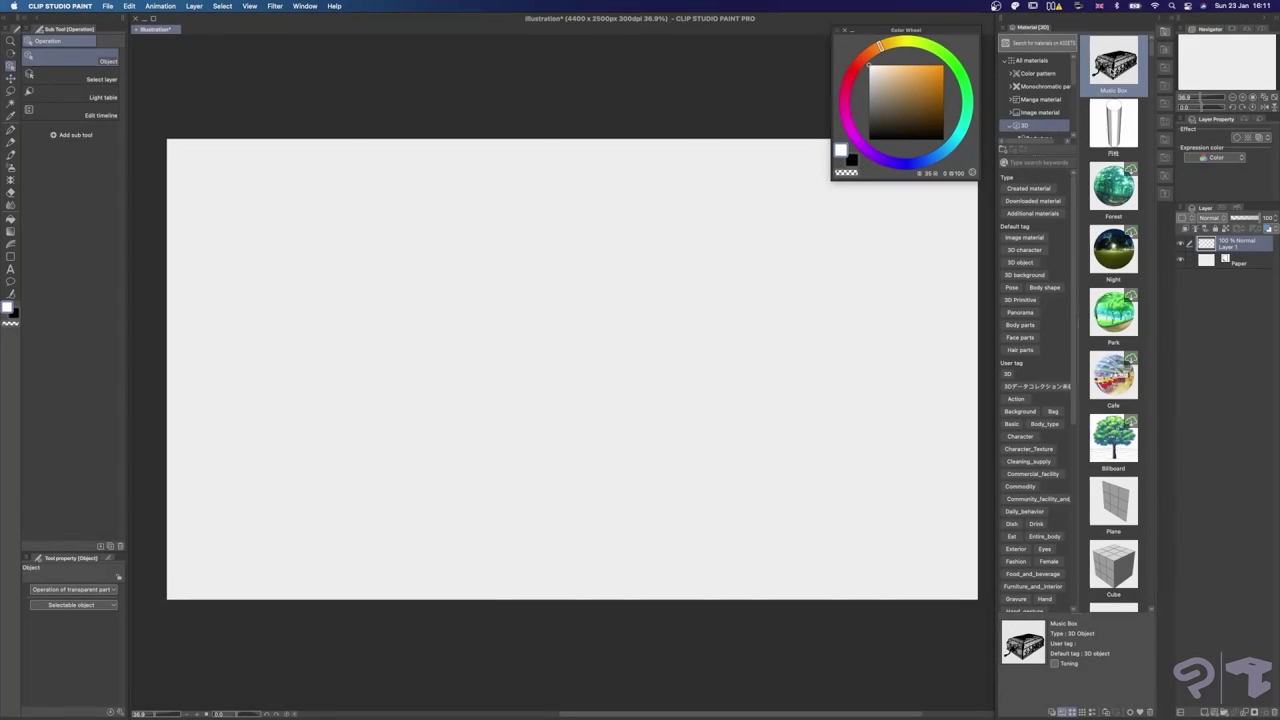
Switch to Clip Studio Paint, place the Music Box 3D material on the canvas and arrange it in a three-quarter view showing the crank
{"action": "left_click_drag", "start_coordinate": [615, 342], "coordinate": [615, 342]}
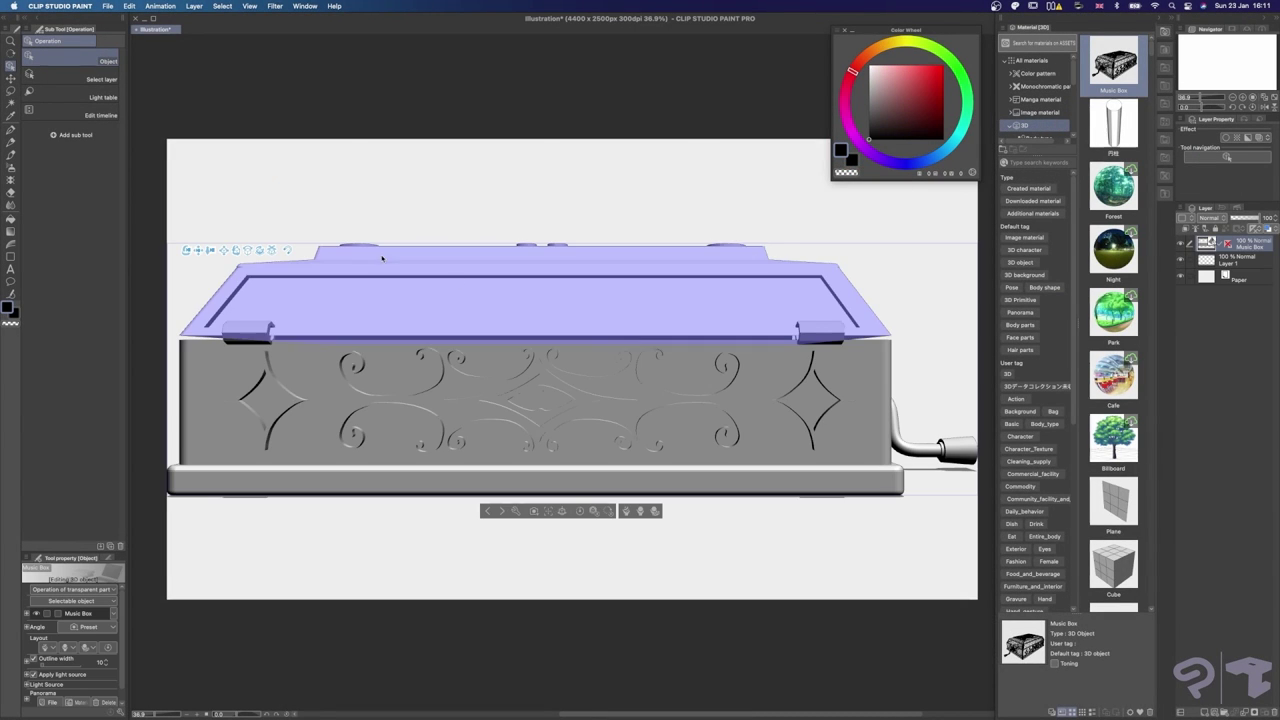
{"action": "left_click_drag", "start_coordinate": [490, 276], "coordinate": [452, 304]}
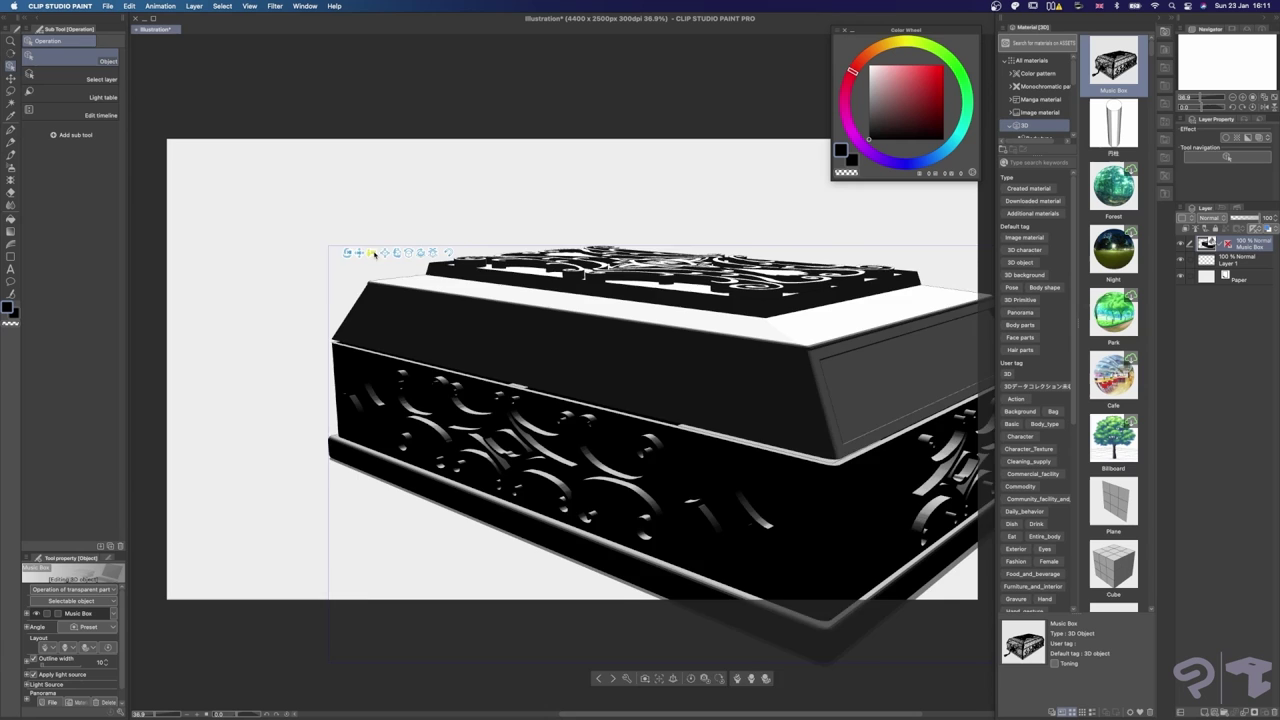
{"action": "left_click_drag", "start_coordinate": [374, 255], "coordinate": [391, 223]}
{"action": "left_click_drag", "start_coordinate": [418, 280], "coordinate": [656, 396]}
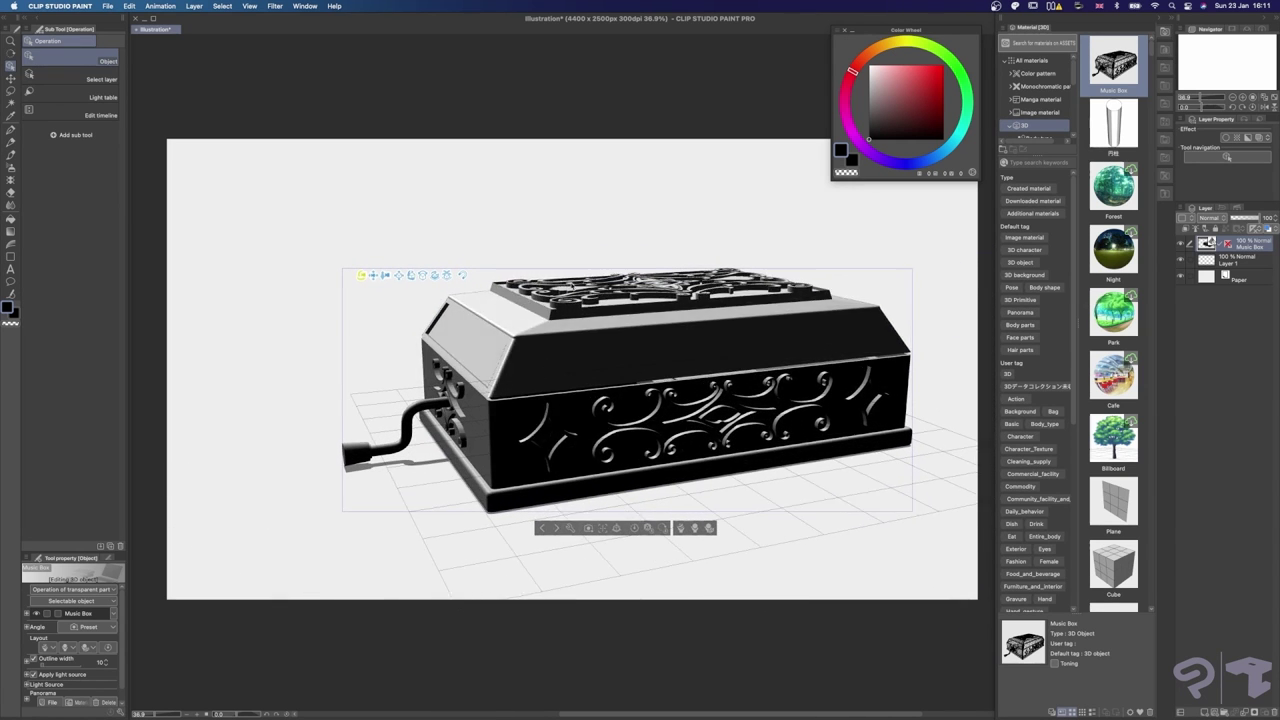
Try the Handle Spin and Lid Open/Close movable parts of the Music Box
{"action": "left_click", "coordinate": [709, 531]}
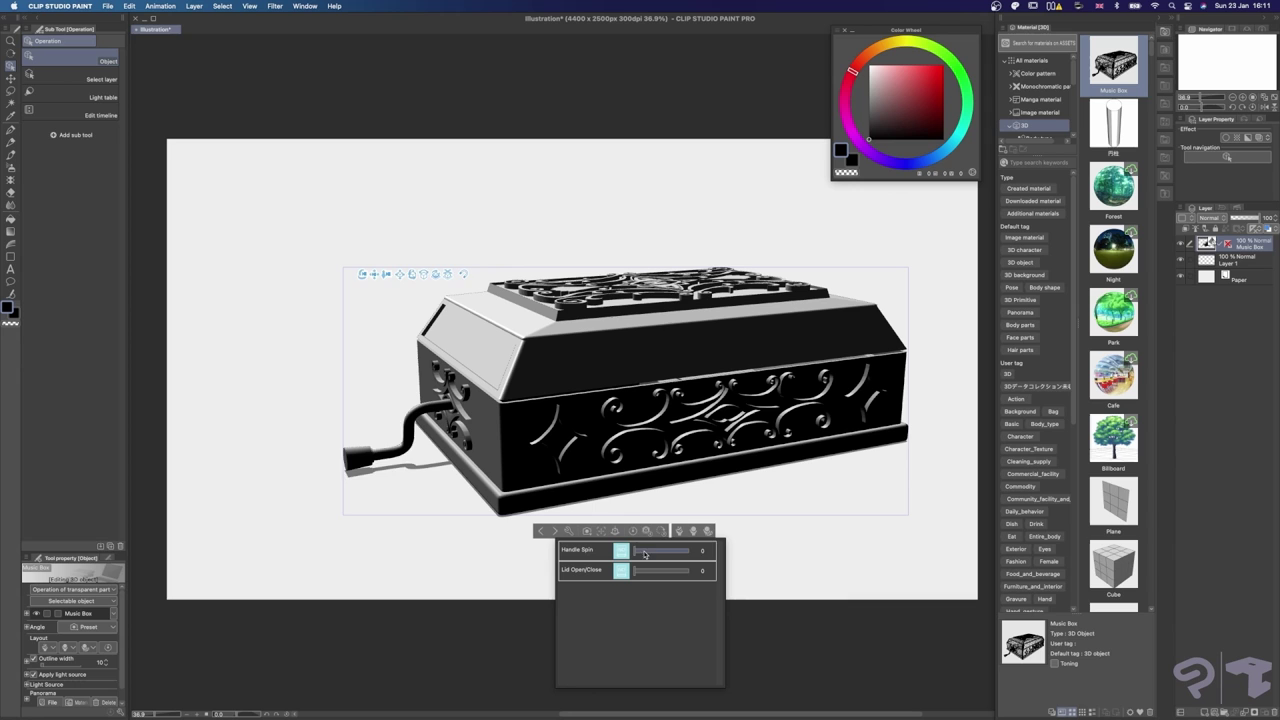
{"action": "left_click_drag", "start_coordinate": [645, 554], "coordinate": [618, 571]}
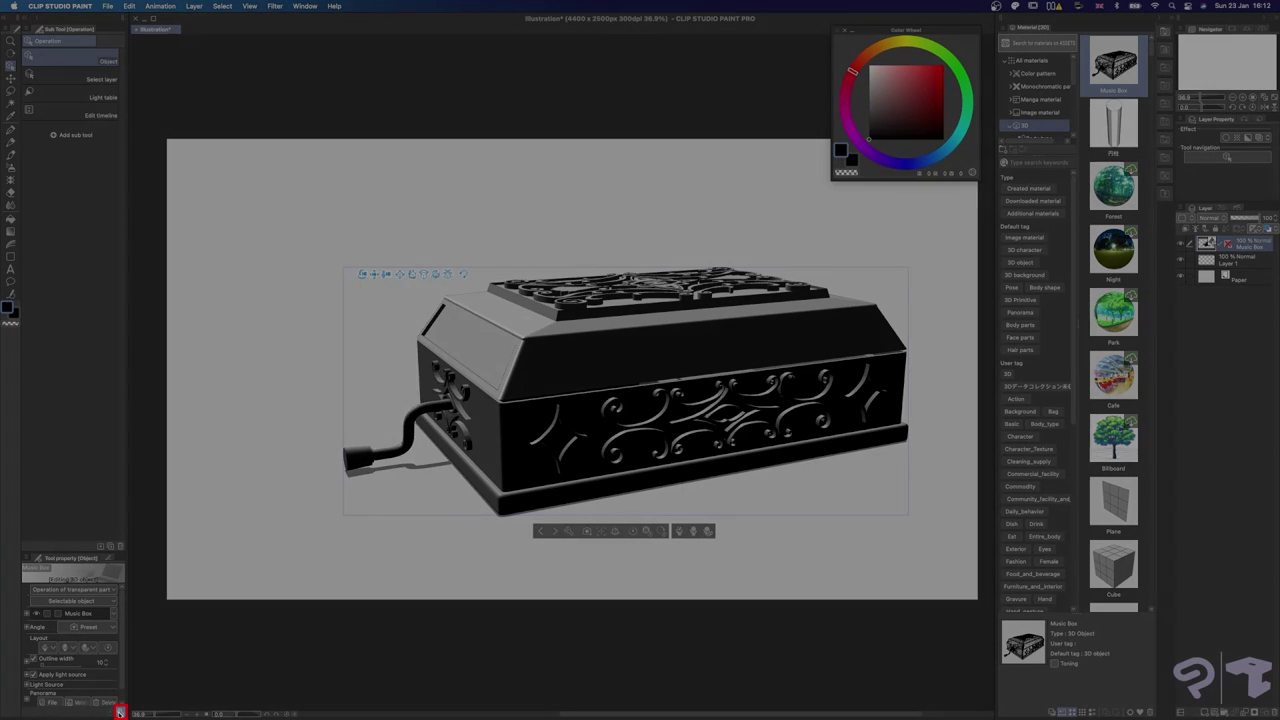
Change the Music Box's light source direction to brighten the lid's long side, and rotate the camera around the box
{"action": "left_click", "coordinate": [119, 712]}
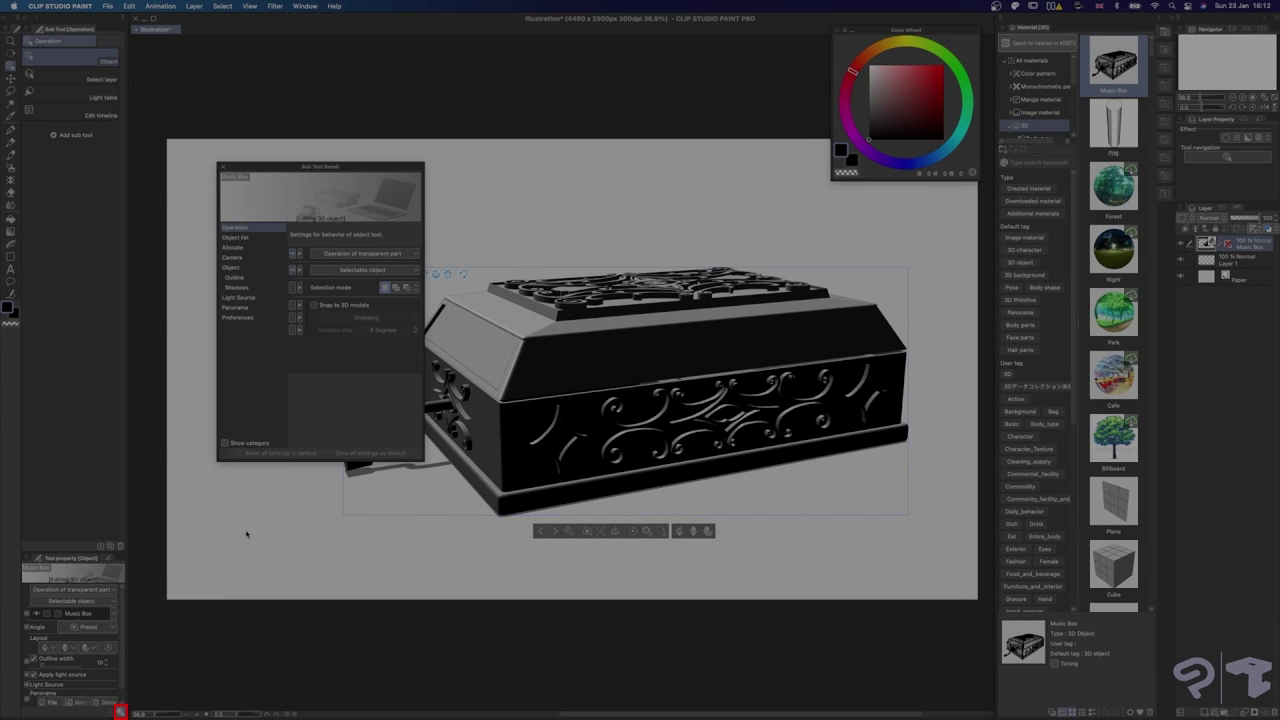
{"action": "left_click", "coordinate": [243, 297]}
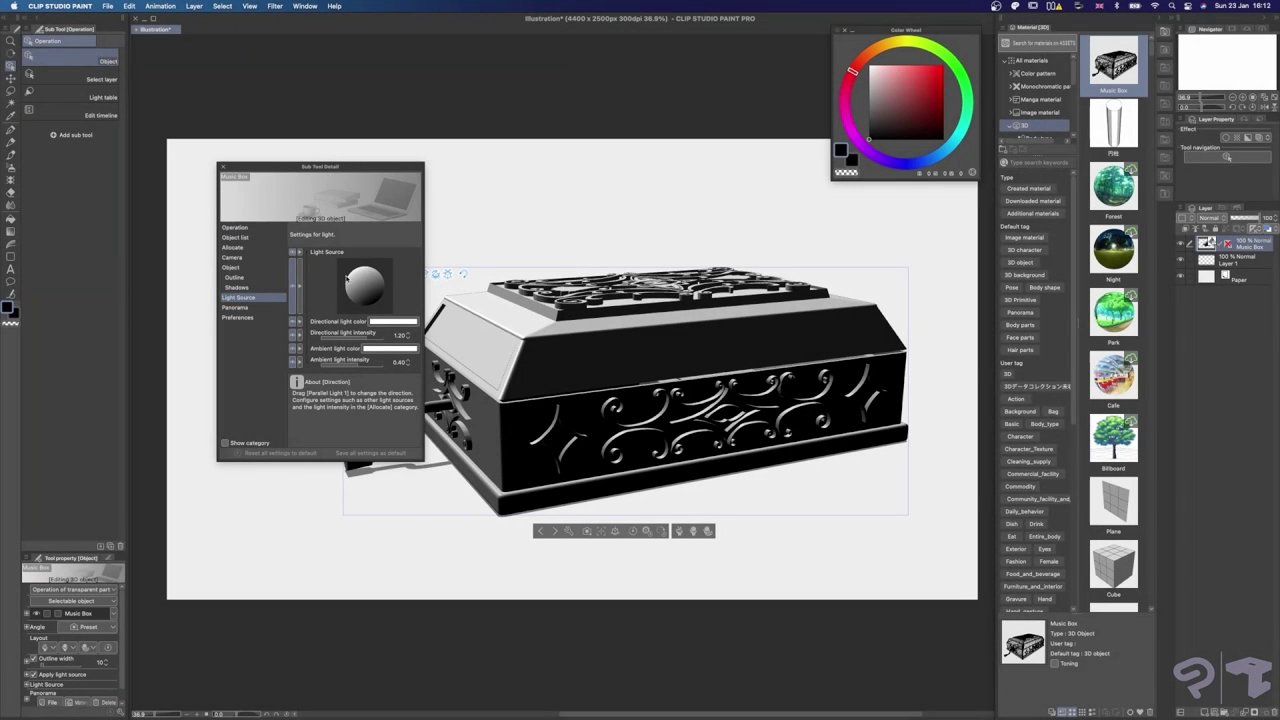
{"action": "left_click_drag", "start_coordinate": [348, 283], "coordinate": [387, 281]}
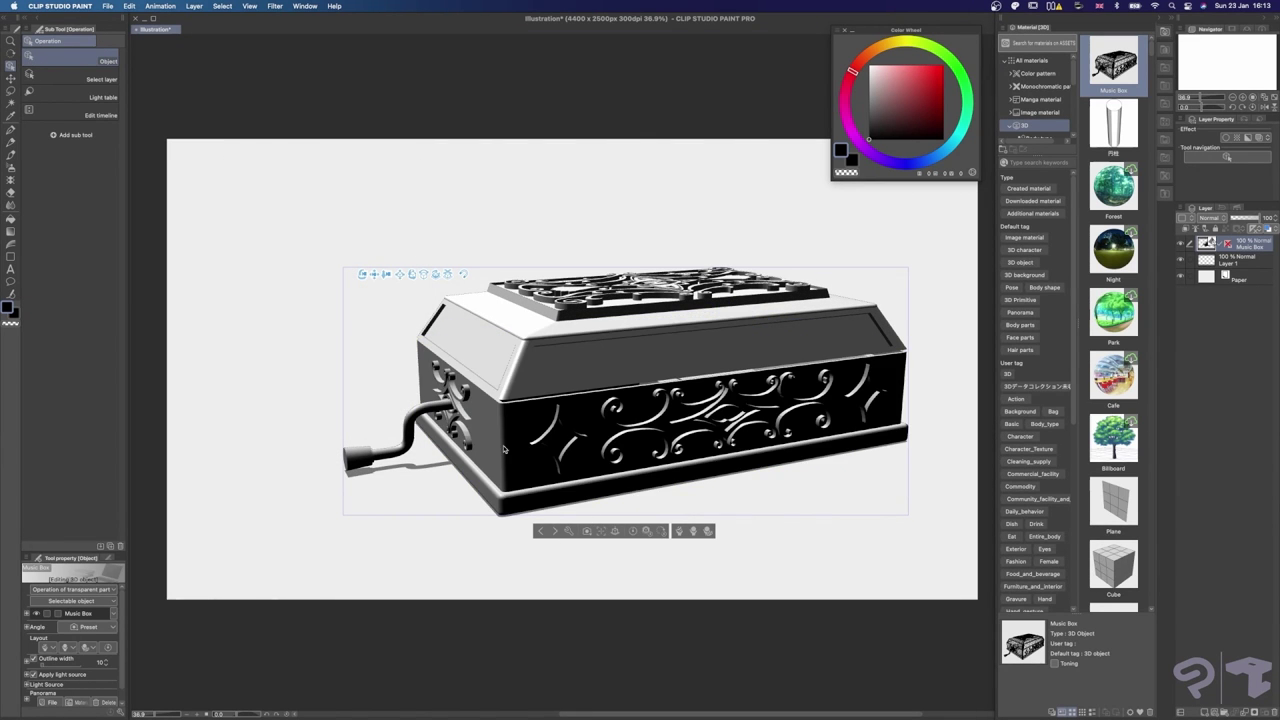
{"action": "left_click_drag", "start_coordinate": [364, 276], "coordinate": [427, 279]}
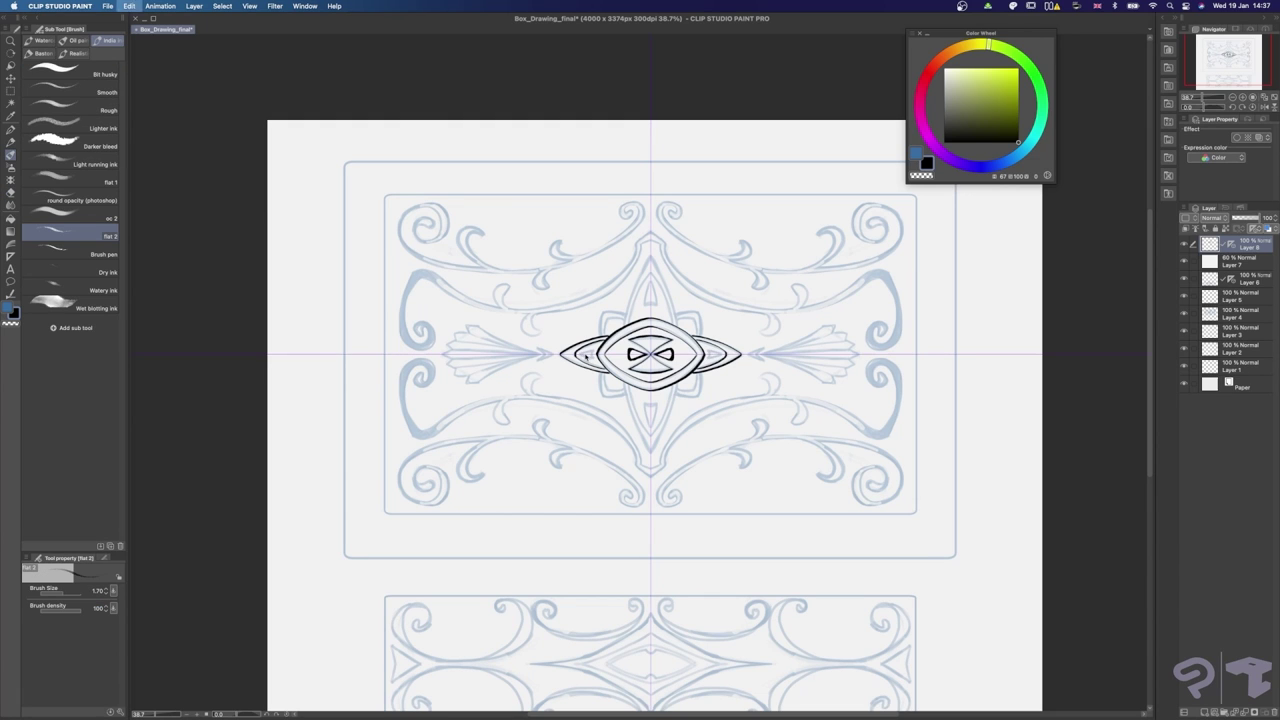
{"action": "key", "text": "e"}
{"action": "key", "text": "b"}
{"action": "key", "text": "bracketleft"}
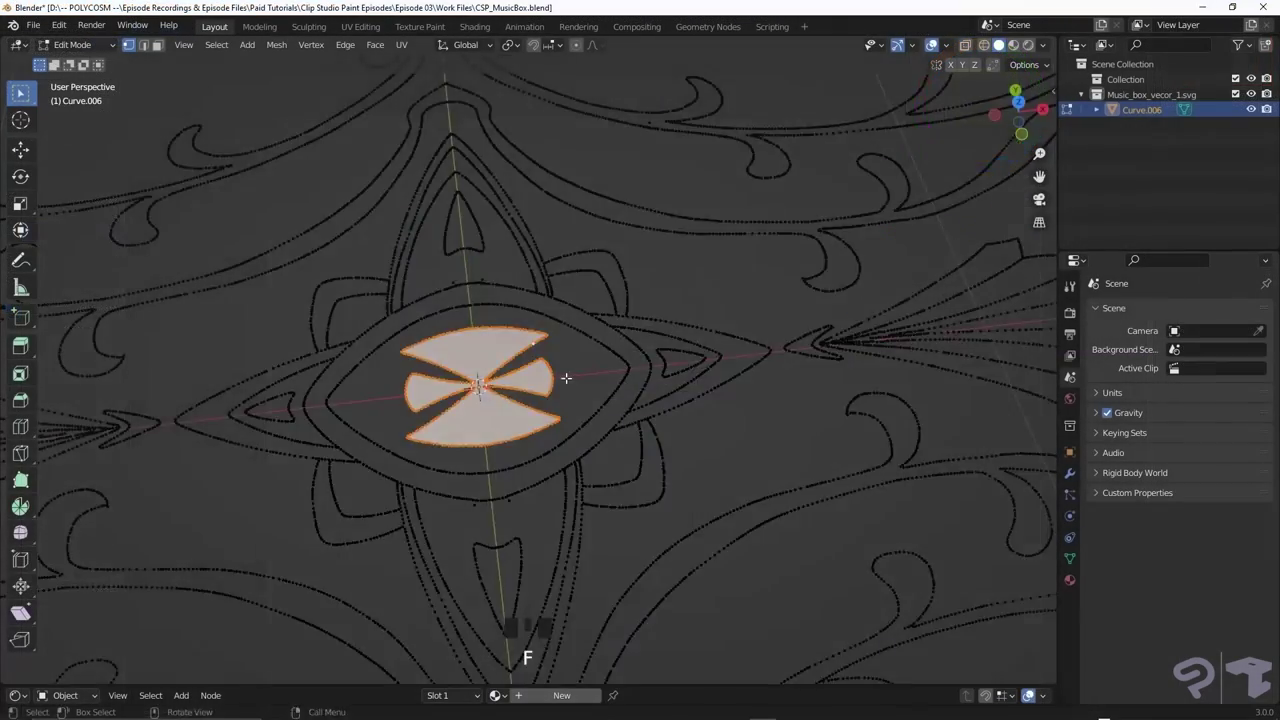
Switch to Blender, extrude the selected filled face at the centre of the Curve.006 ornament and return to Object Mode
{"action": "mouse_move", "coordinate": [563, 374]}
{"action": "middle_mouse_down"}
{"action": "mouse_move", "coordinate": [634, 309]}
{"action": "mouse_move", "coordinate": [640, 320]}
{"action": "middle_mouse_up"}
{"action": "left_click", "coordinate": [157, 44]}
{"action": "left_click", "coordinate": [488, 375]}
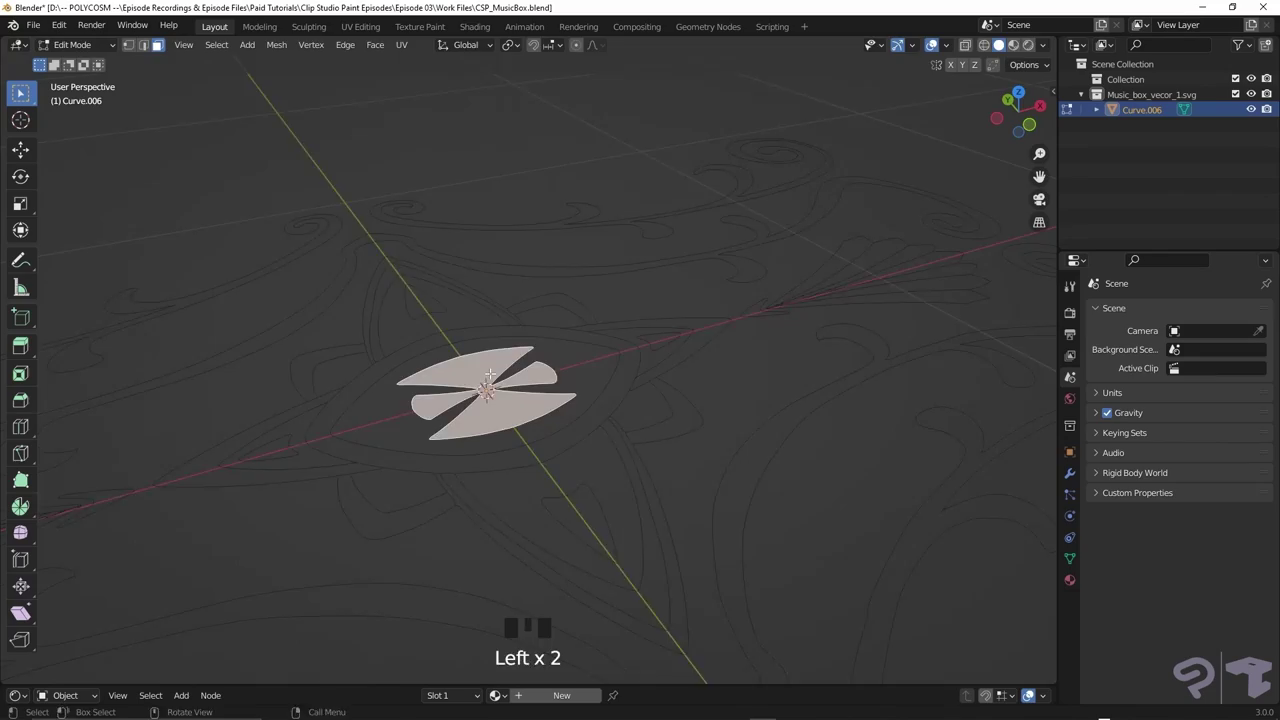
{"action": "key", "text": "e"}
{"action": "left_click", "coordinate": [563, 347]}
{"action": "key", "text": "Tab"}
{"action": "middle_click_drag", "start_coordinate": [649, 354], "coordinate": [762, 361]}
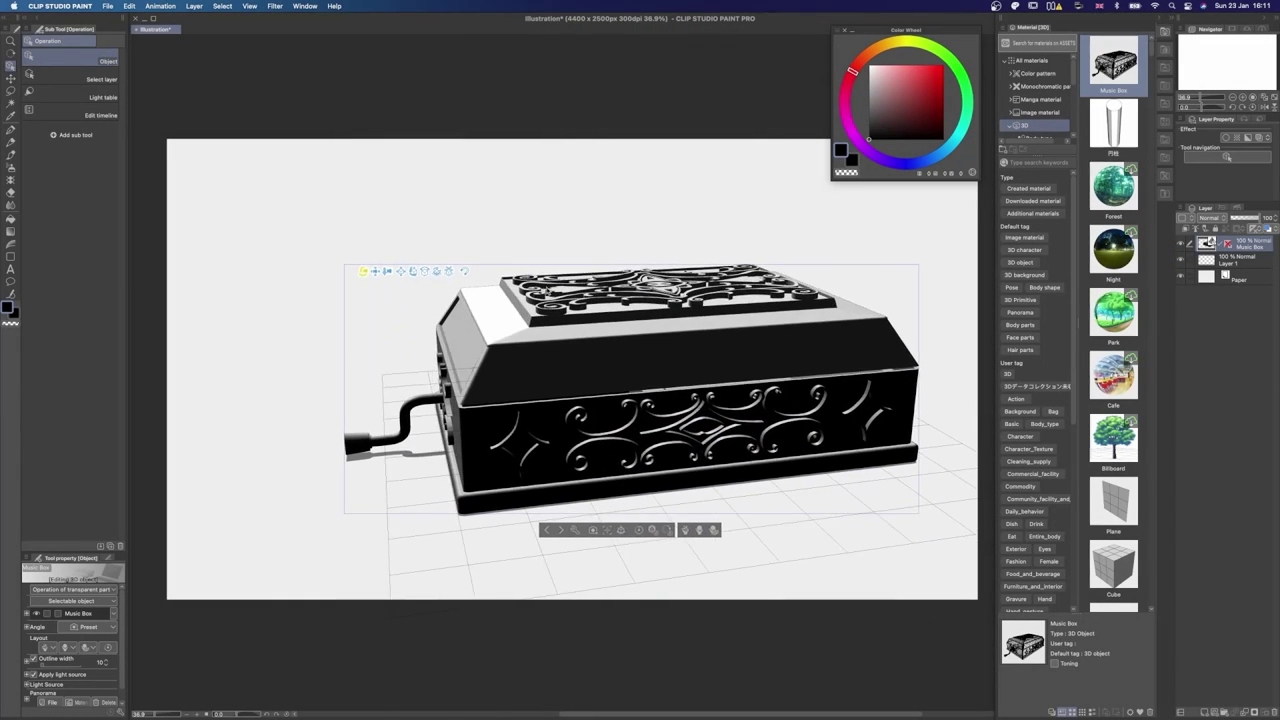
Switch to Clip Studio Paint and try the Music Box's Lid Open/Close movable part
{"action": "left_click", "coordinate": [709, 531]}
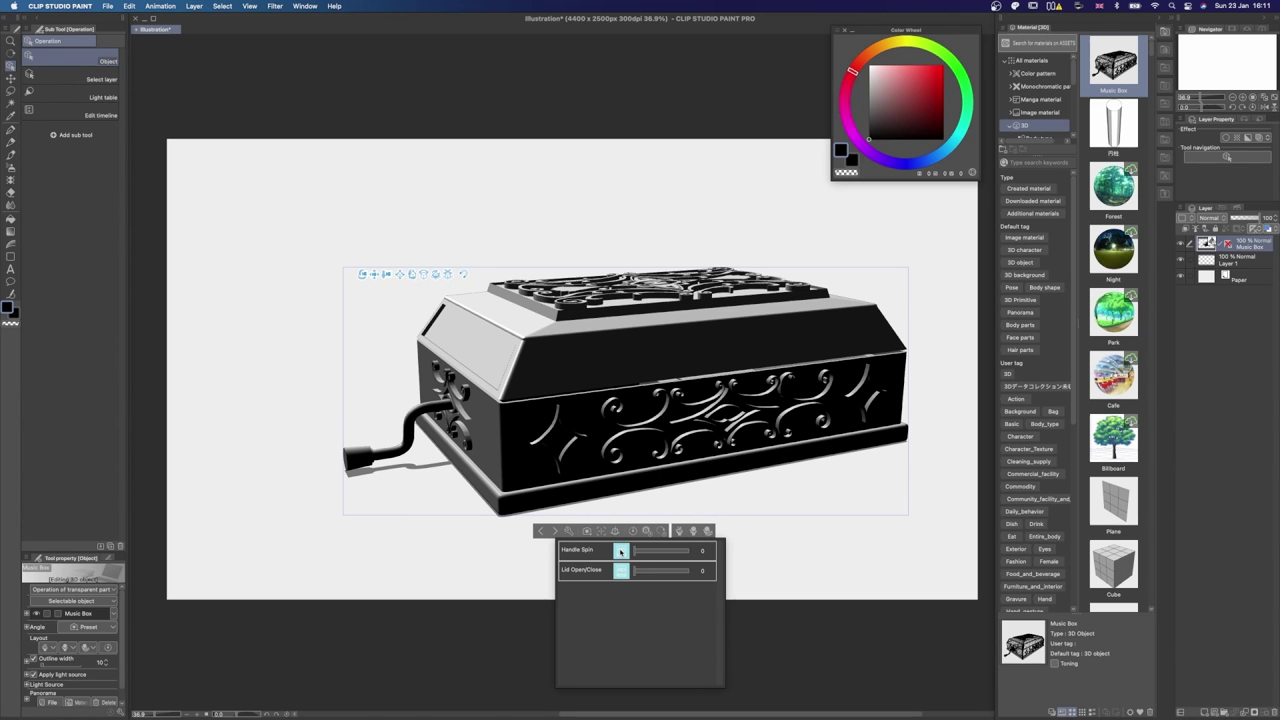
{"action": "mouse_move", "coordinate": [641, 571]}
{"action": "left_mouse_down"}
{"action": "mouse_move", "coordinate": [690, 572]}
{"action": "mouse_move", "coordinate": [626, 572]}
{"action": "left_mouse_up"}
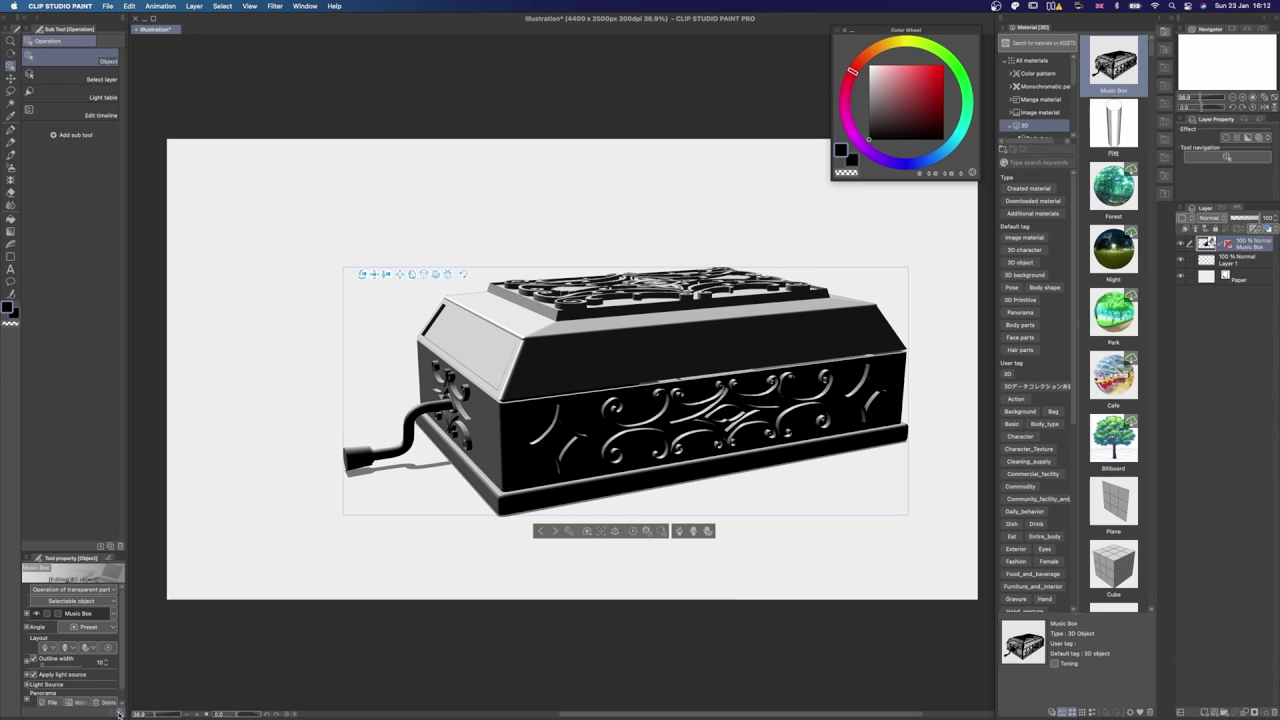
Open the detailed Light Source settings of the Music Box object
{"action": "left_click", "coordinate": [118, 712]}
{"action": "left_click", "coordinate": [244, 298]}
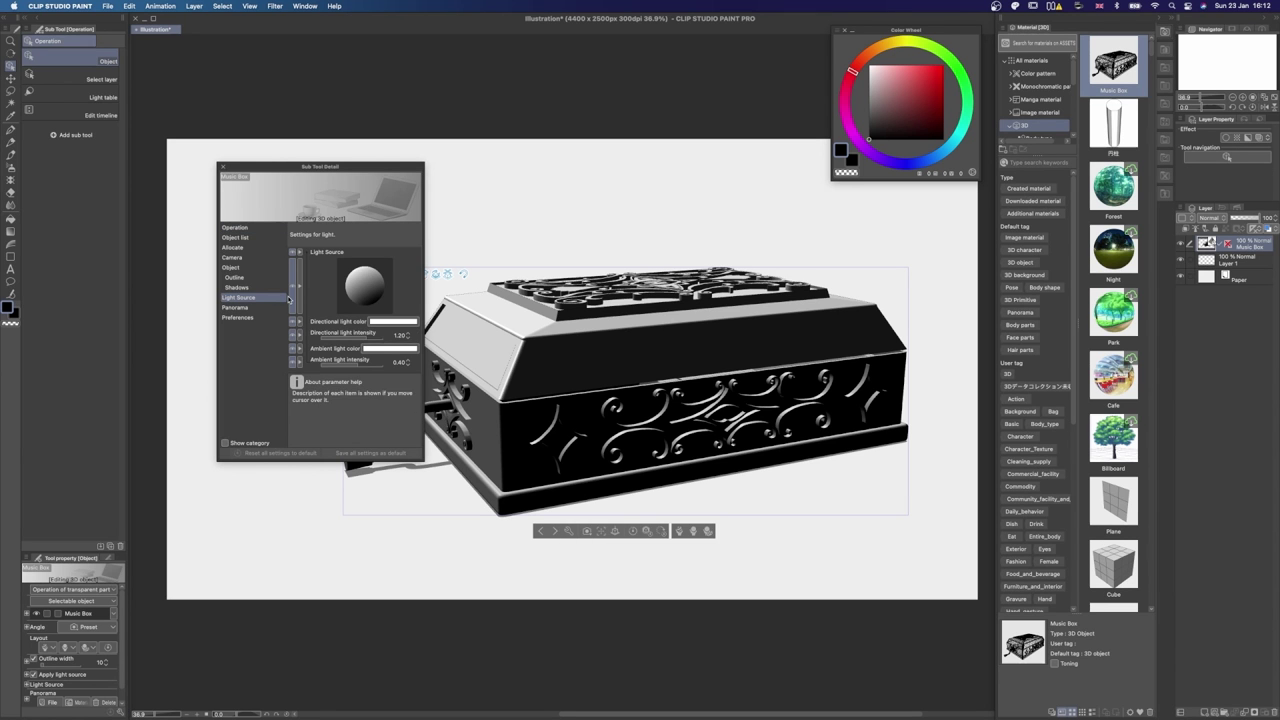